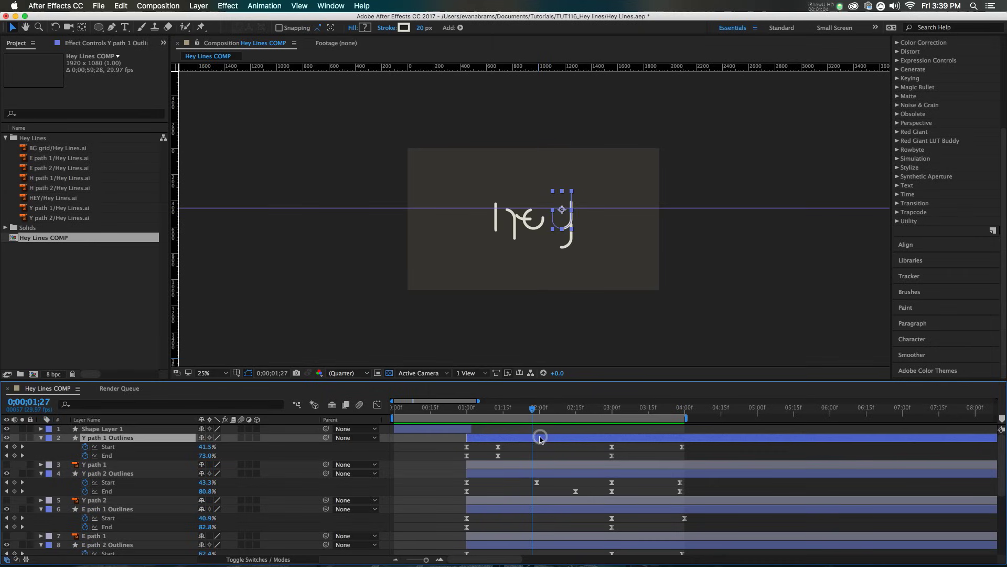
# Preview the hey line animation and scrub through its reveal and exit in the Hey Lines COMP timeline.
pyautogui.press('space')
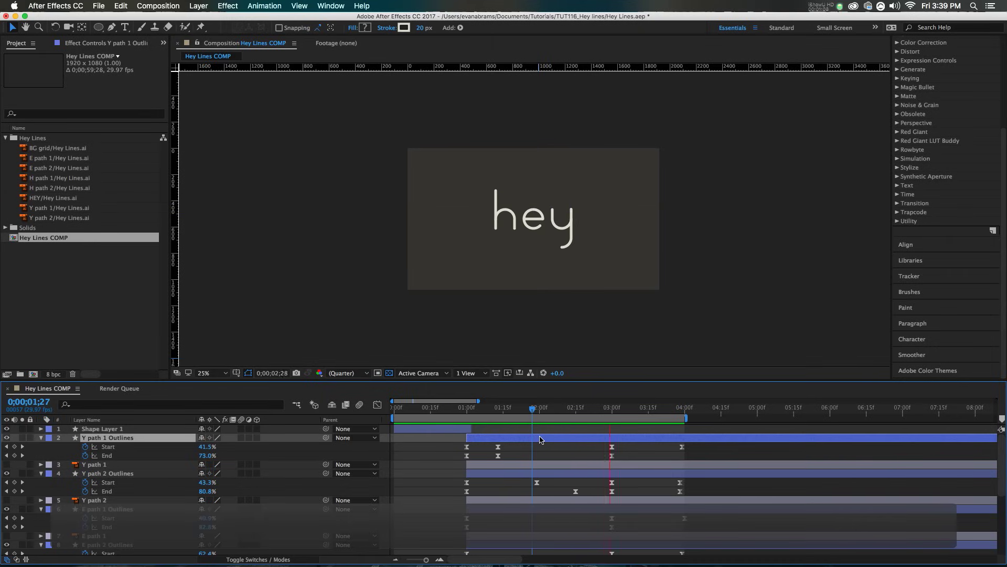
pyautogui.press('space')
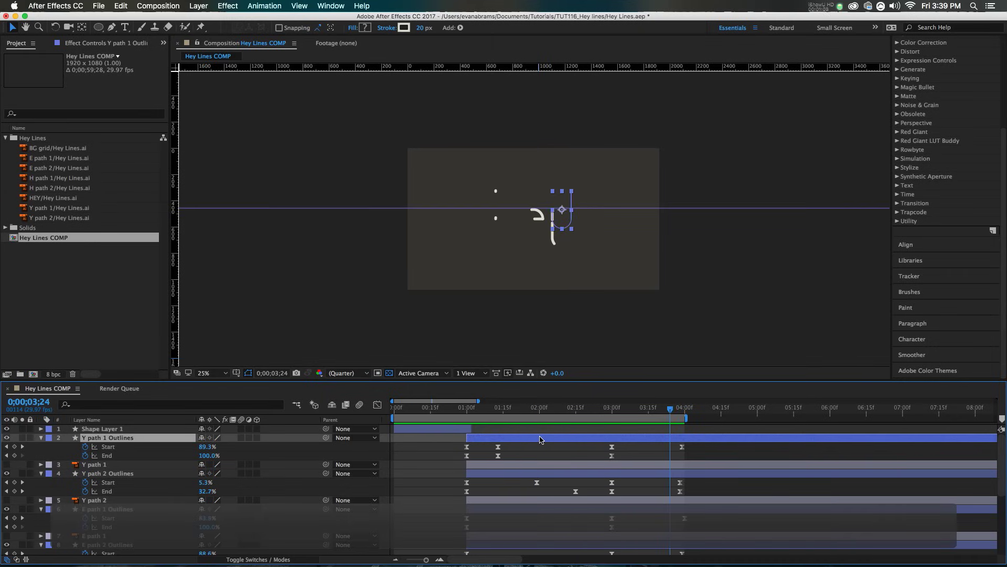
pyautogui.moveTo(584, 405); pyautogui.dragTo(565, 413)
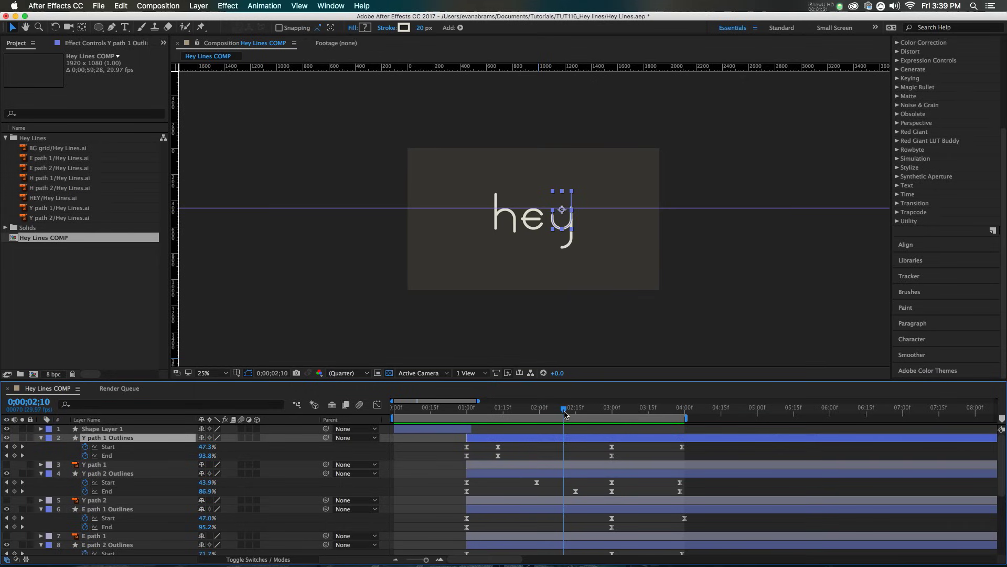
pyautogui.moveTo(564, 413); pyautogui.dragTo(658, 414)
pyautogui.press('space')
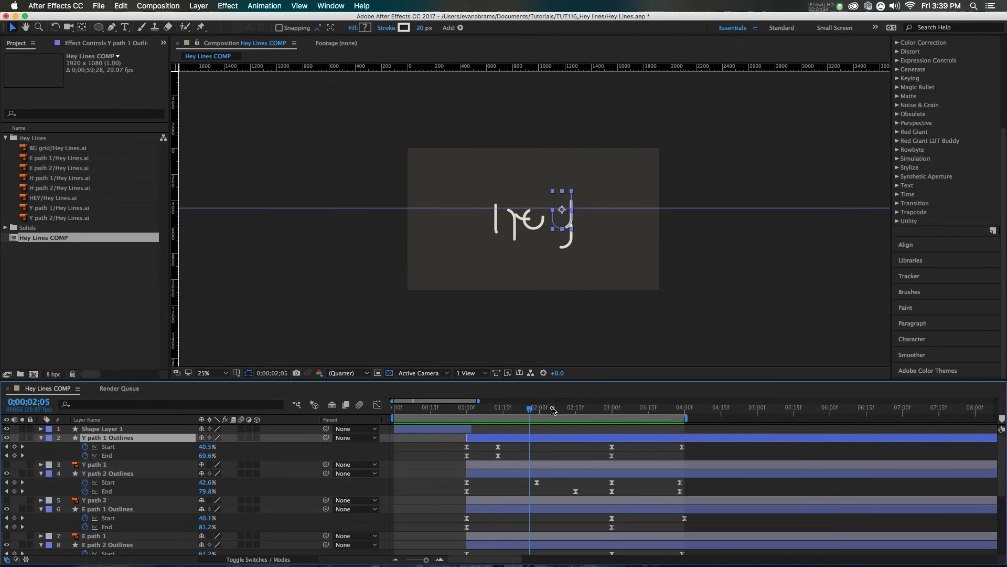
pyautogui.moveTo(553, 407); pyautogui.dragTo(590, 409)
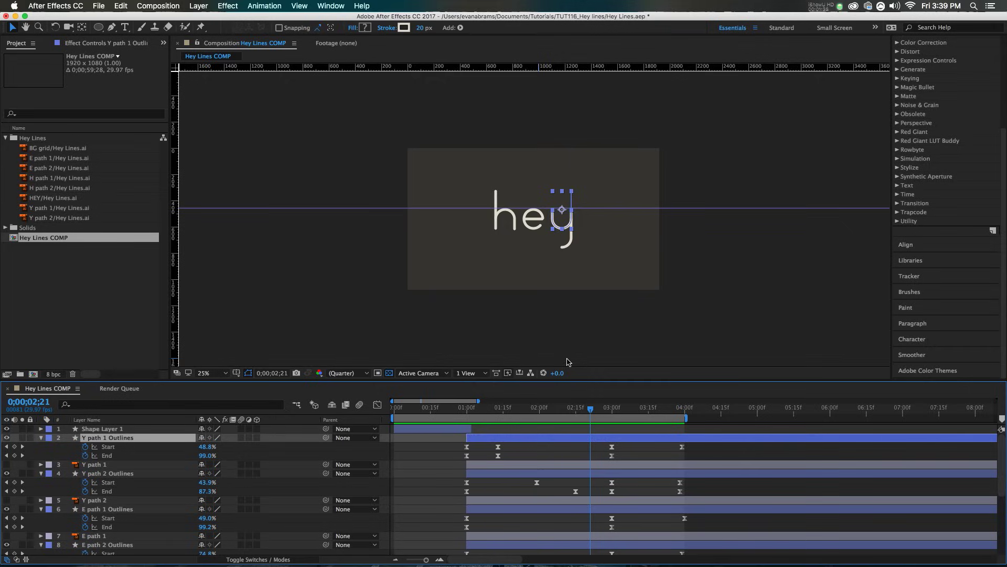
# Compare the coloured letter paths in Illustrator's Hey Lines.ai with the animated hey in After Effects.
pyautogui.press('super+Tab')
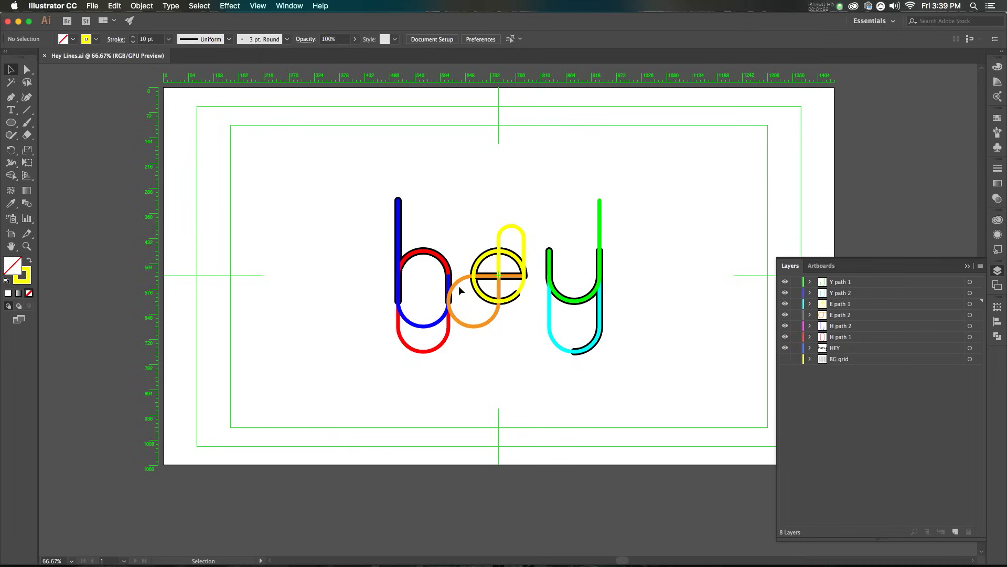
pyautogui.press('super+equal')
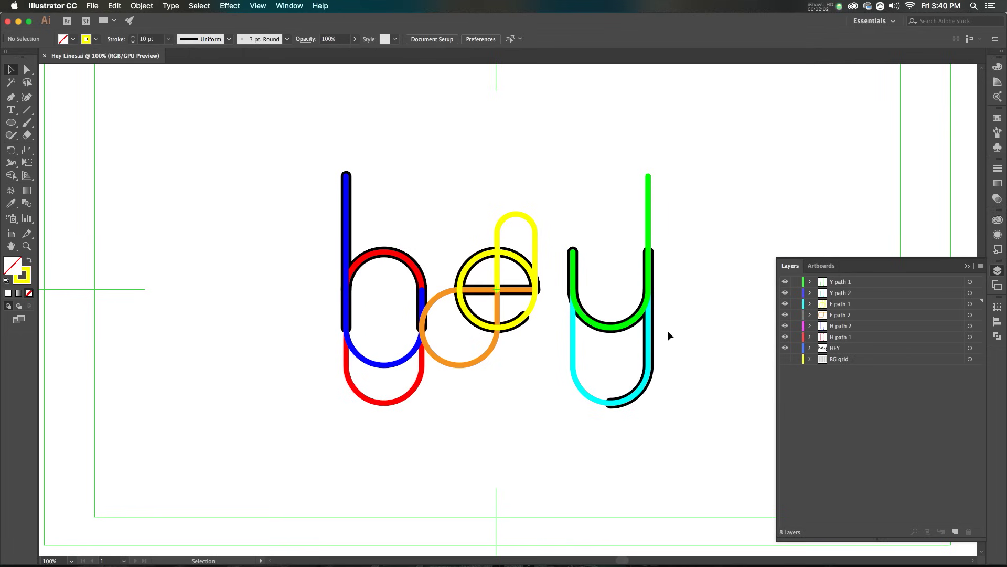
pyautogui.press('super+Tab')
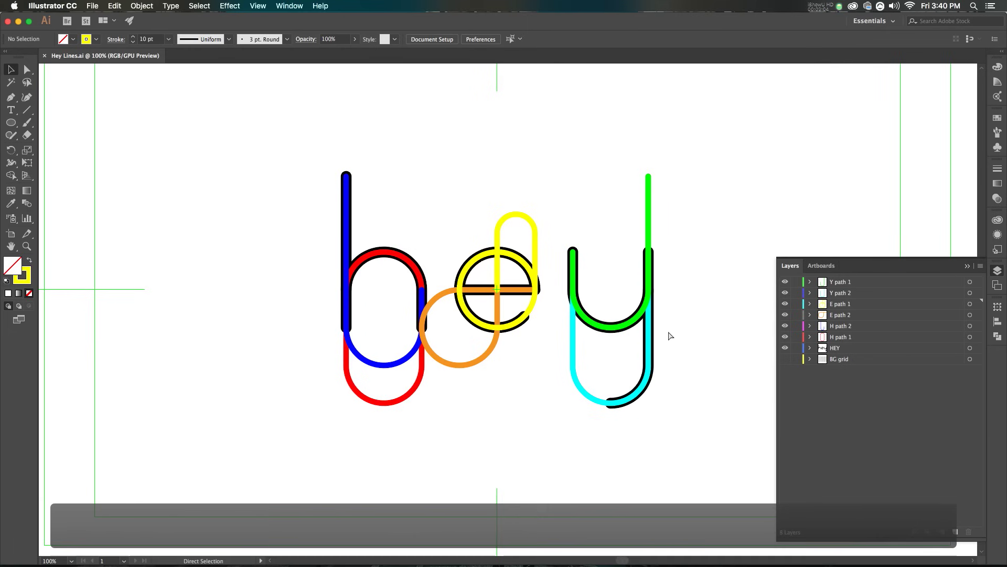
pyautogui.moveTo(491, 407); pyautogui.dragTo(477, 413)
pyautogui.press('space')
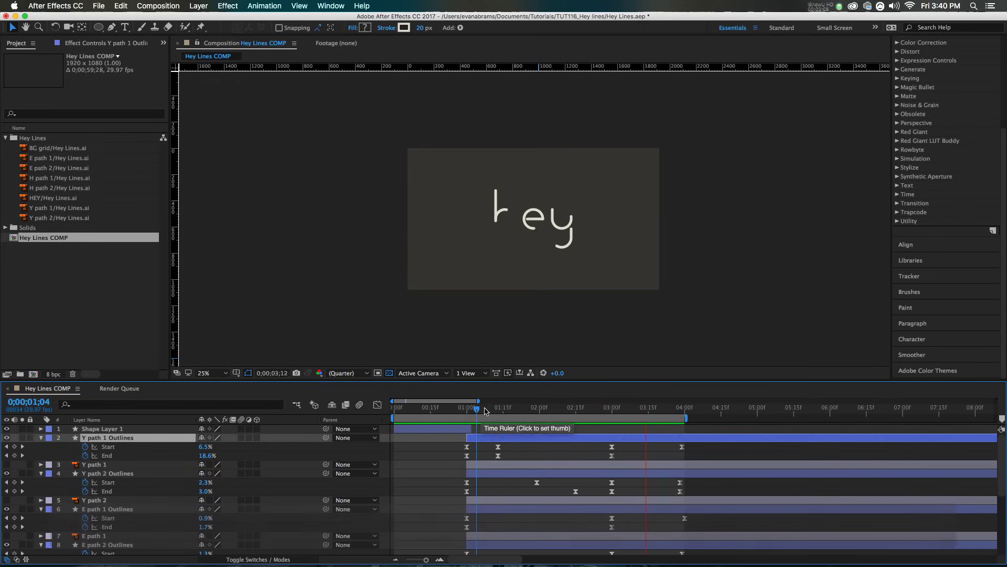
pyautogui.moveTo(477, 412)
pyautogui.mouseDown()
pyautogui.moveTo(524, 413)
pyautogui.moveTo(510, 428)
pyautogui.mouseUp()
# In Illustrator, create a new 1920 x 1080 px Video and Film document and hide its transparency grid.
pyautogui.press('super+Tab')
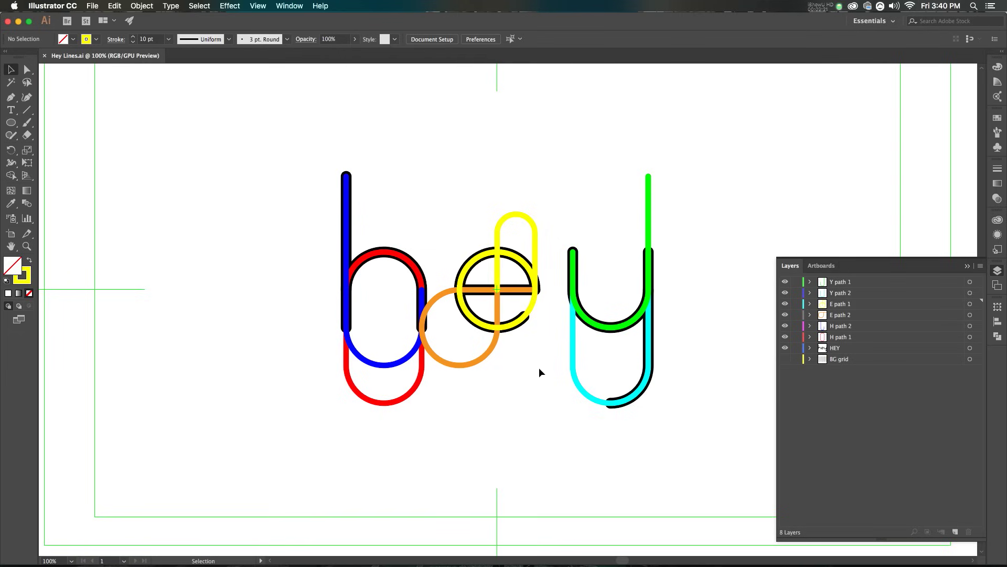
pyautogui.click(93, 6)
pyautogui.click(129, 19)
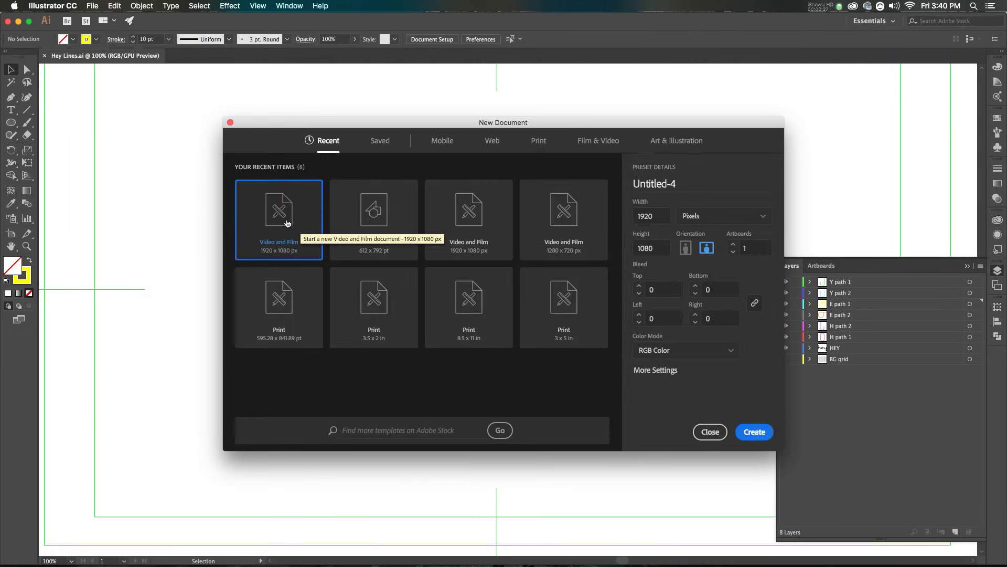
pyautogui.doubleClick(286, 220)
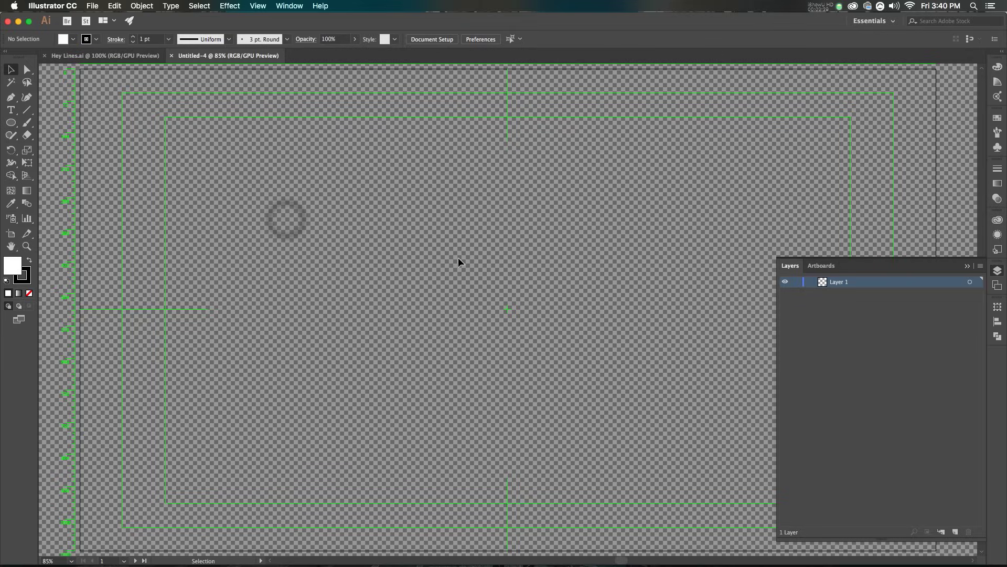
pyautogui.click(298, 4)
pyautogui.moveTo(253, 4)
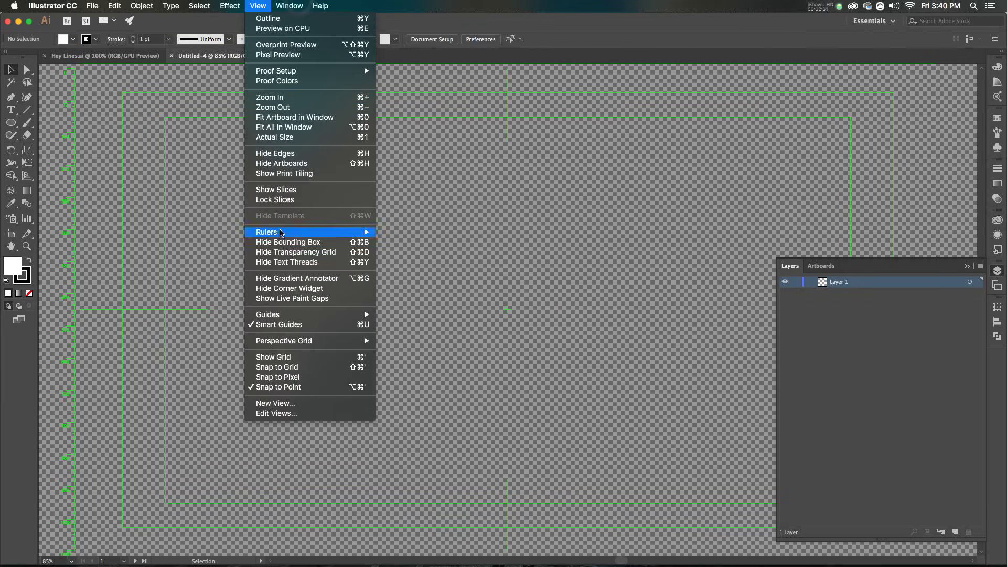
pyautogui.click(289, 252)
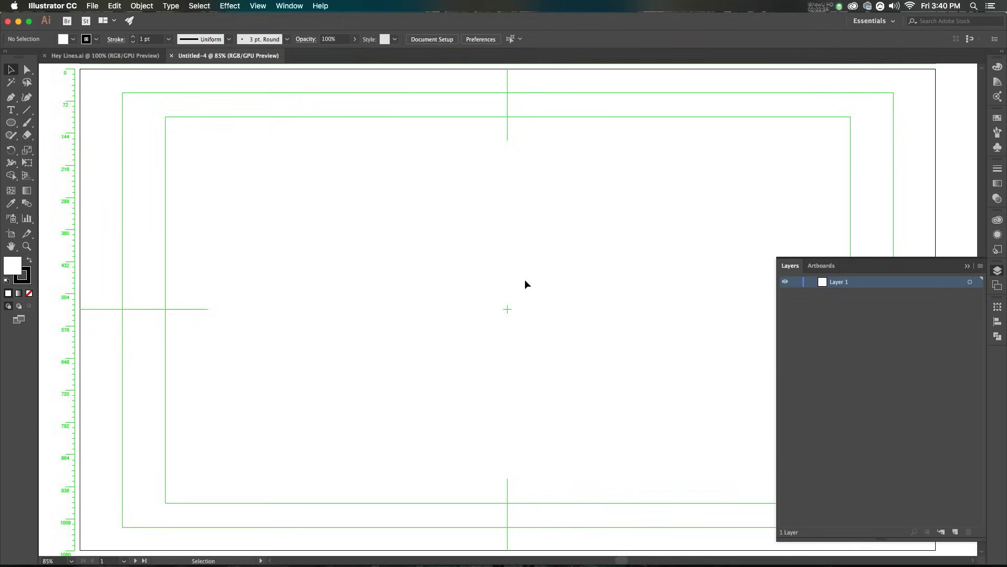
# Draw a circle about 230 px across from the artboard's centre and delete its bottom anchor point to leave the upper arc.
pyautogui.click(11, 123)
pyautogui.moveTo(508, 310); pyautogui.dragTo(540, 361)
pyautogui.press('a')
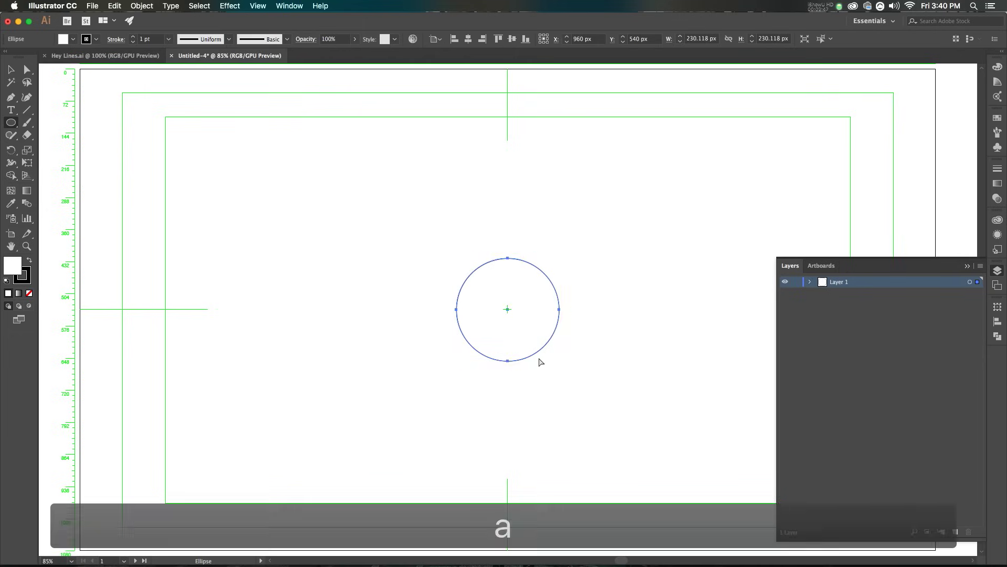
pyautogui.moveTo(583, 327); pyautogui.dragTo(438, 395)
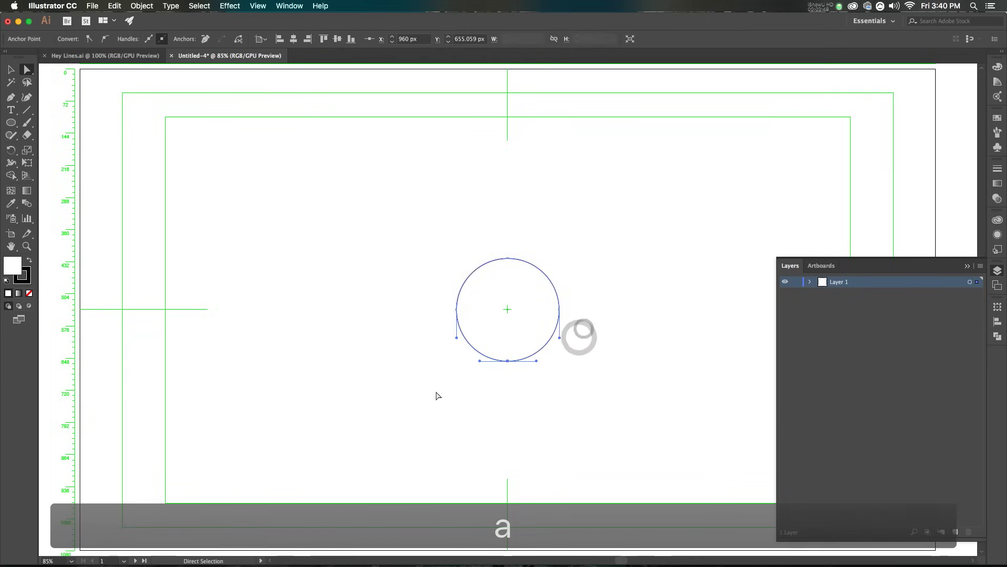
pyautogui.press('Delete')
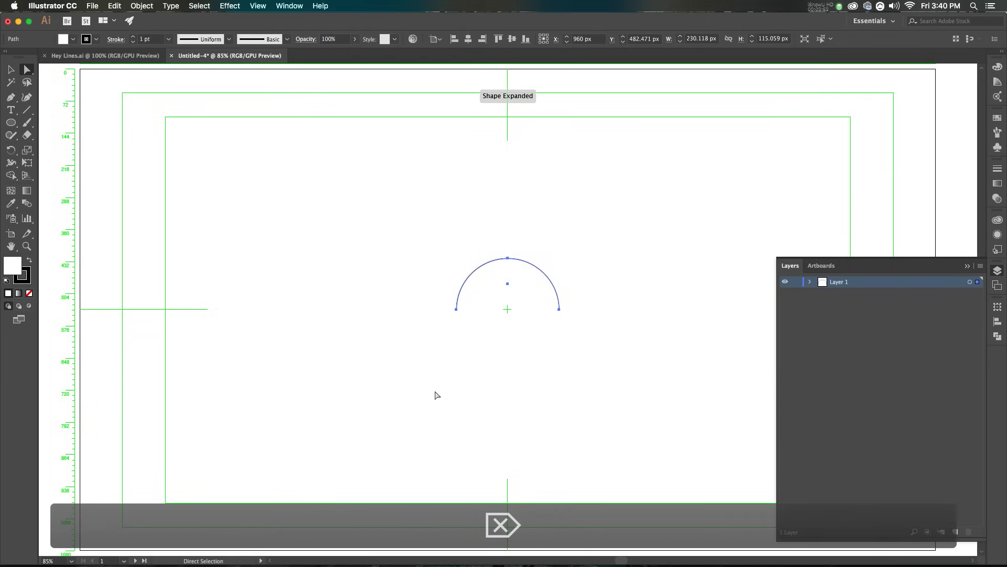
pyautogui.press('v')
pyautogui.click(449, 369)
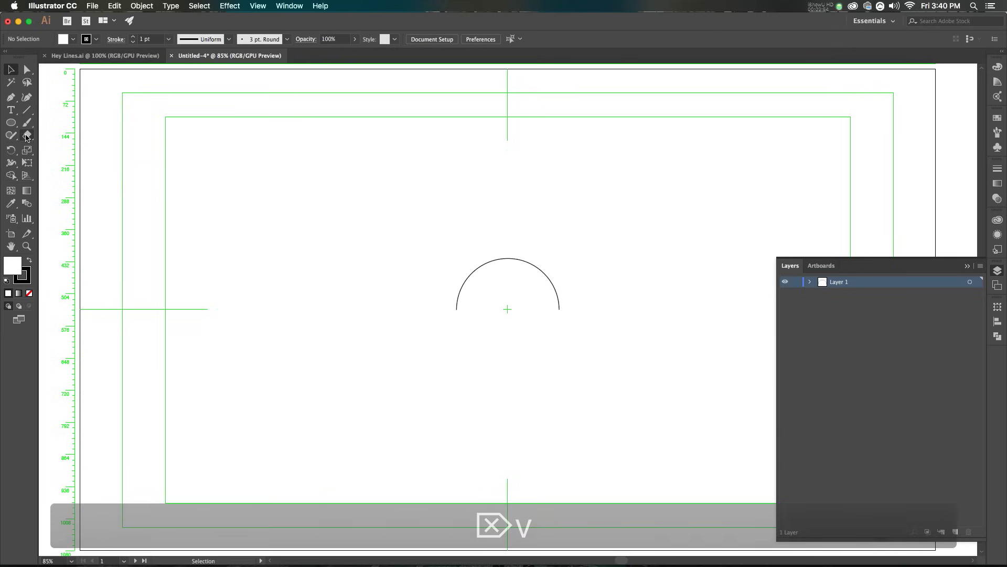
# Draw a vertical line about 115 px long and snap its upper end to the arc's right endpoint.
pyautogui.click(27, 110)
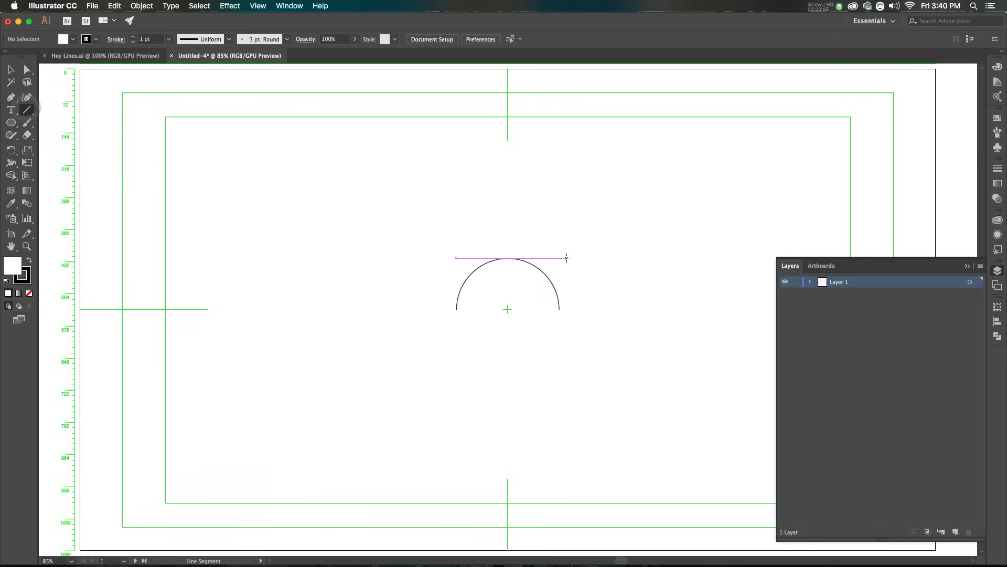
pyautogui.moveTo(576, 259); pyautogui.dragTo(577, 309)
pyautogui.press('a')
pyautogui.click(590, 262)
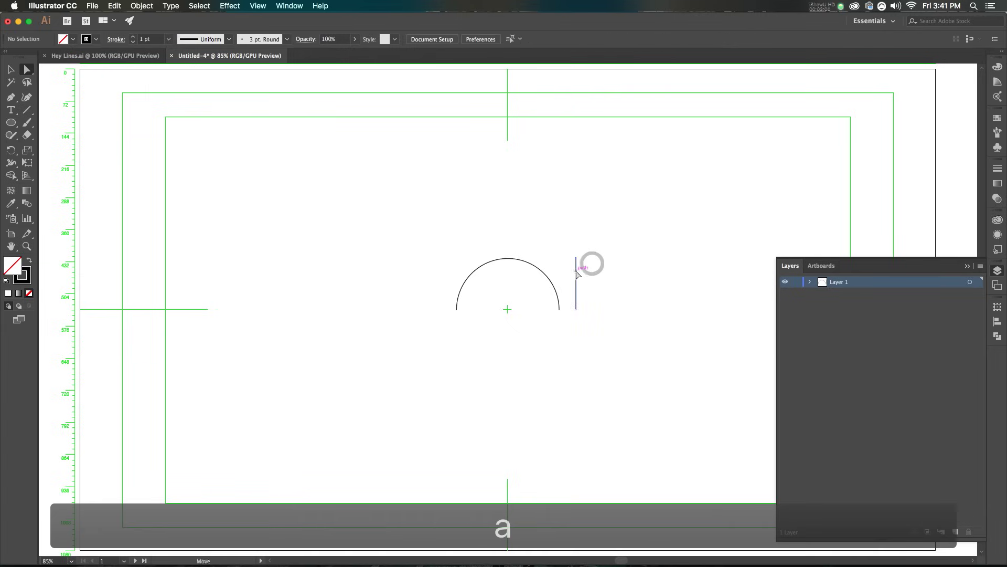
pyautogui.press('v')
pyautogui.press('a')
pyautogui.moveTo(576, 263); pyautogui.dragTo(560, 313)
pyautogui.press('v')
pyautogui.click(586, 311)
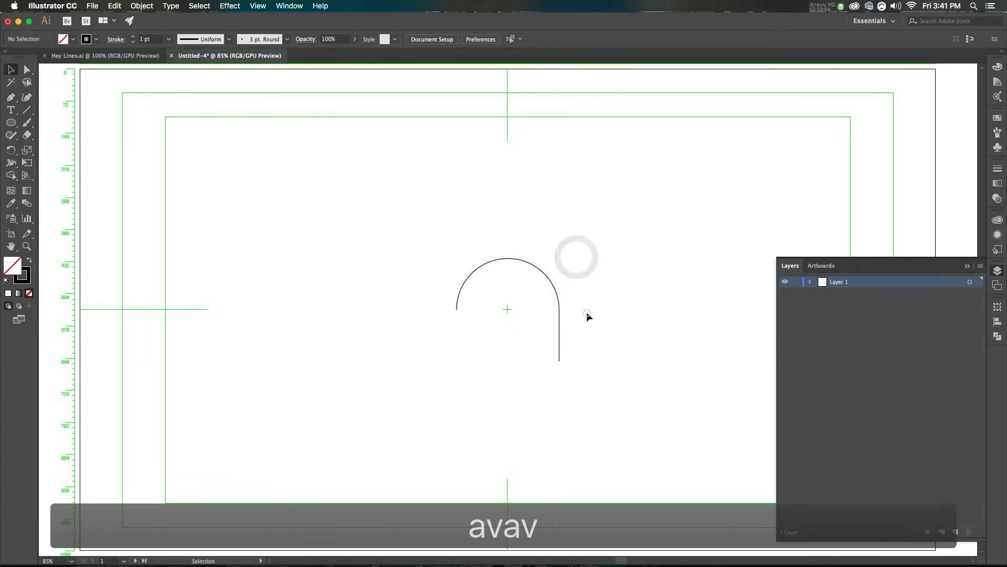
# Draw a vertical stem about 460 px tall through the arc's left endpoint, with its base level with the right leg.
pyautogui.click(27, 110)
pyautogui.moveTo(580, 360); pyautogui.dragTo(587, 258)
pyautogui.press('a')
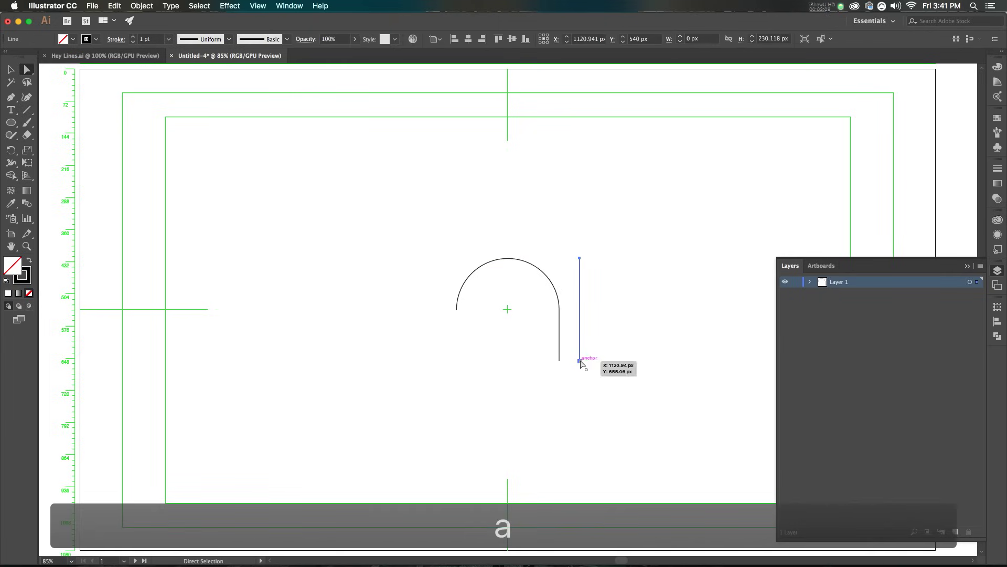
pyautogui.moveTo(581, 362); pyautogui.dragTo(456, 360)
pyautogui.click(479, 378)
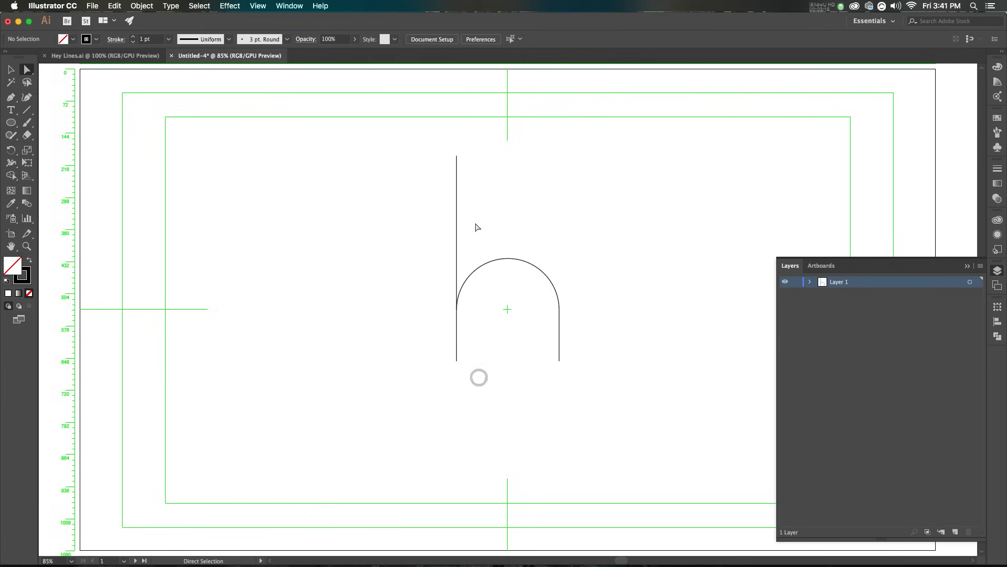
pyautogui.press('v')
pyautogui.click(456, 206)
pyautogui.moveTo(718, 156); pyautogui.dragTo(383, 416)
pyautogui.click(522, 241)
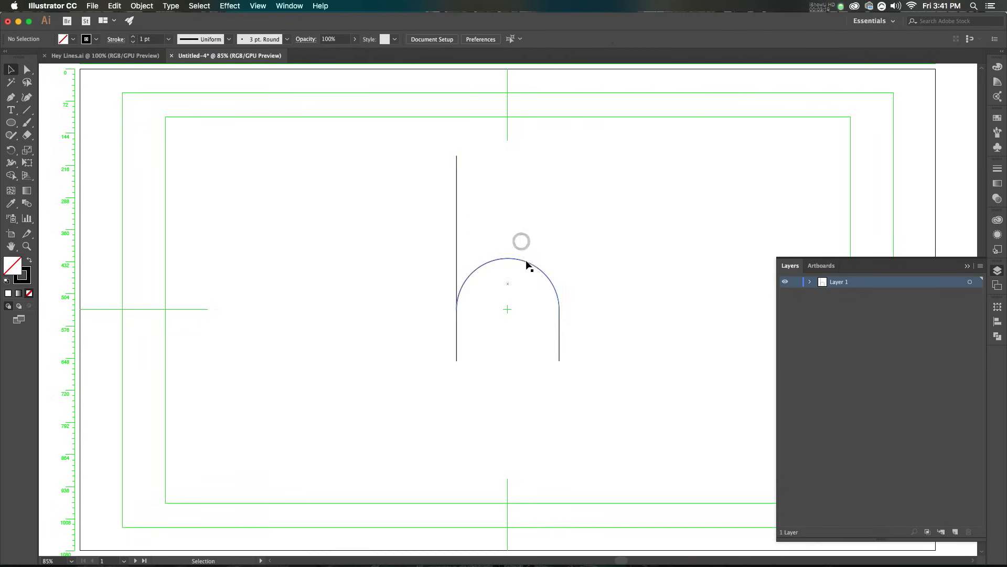
pyautogui.click(559, 325)
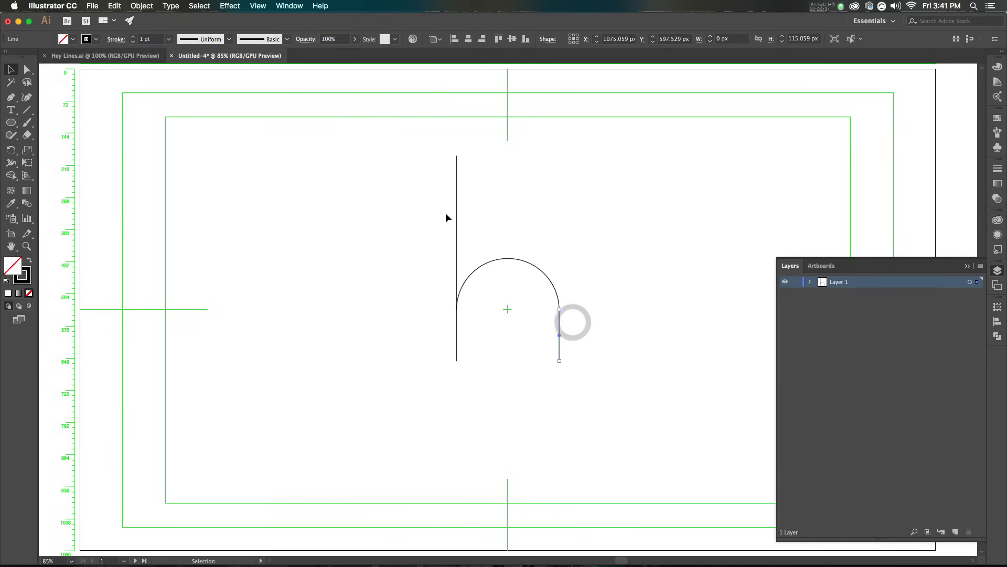
# Set the stroke weight of all three pieces of the h to 20 pt.
pyautogui.moveTo(603, 131); pyautogui.dragTo(443, 336)
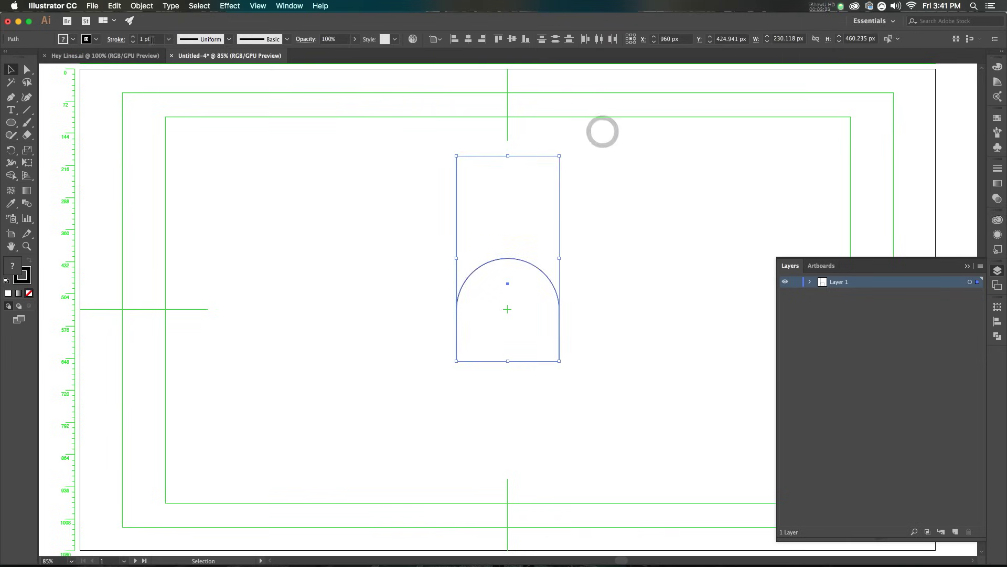
pyautogui.keyDown('shift'); pyautogui.click(133, 36); pyautogui.keyUp('shift')
pyautogui.keyDown('shift'); pyautogui.click(133, 37); pyautogui.keyUp('shift')
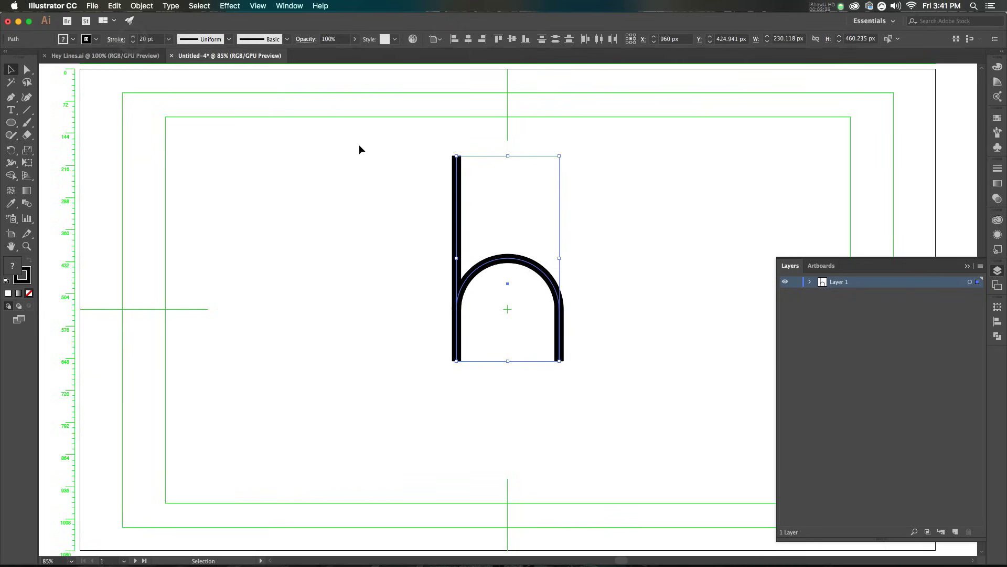
pyautogui.click(377, 213)
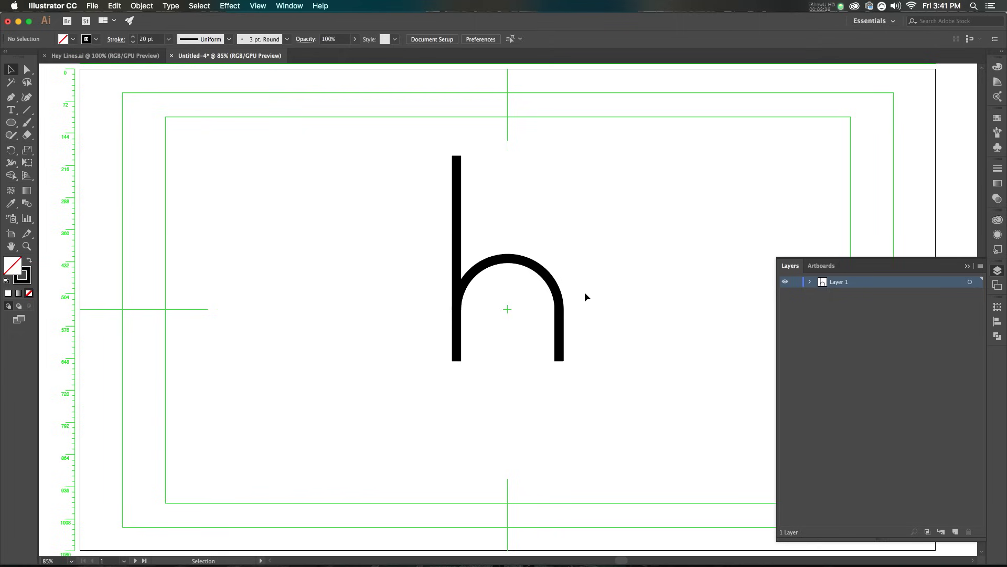
# Check the letter style in Hey Lines.ai and give all strokes of the new h round caps and round corners.
pyautogui.click(105, 56)
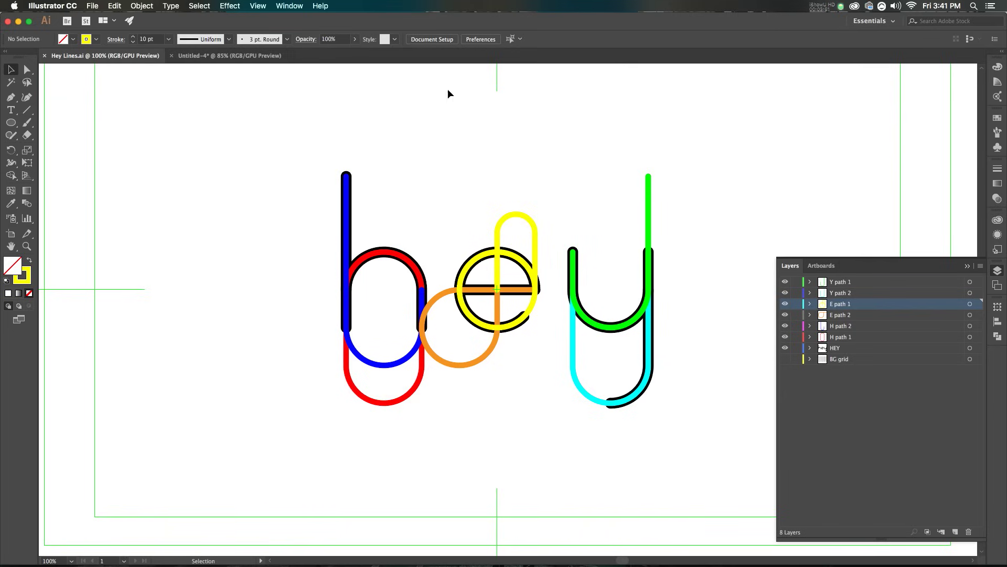
pyautogui.click(248, 60)
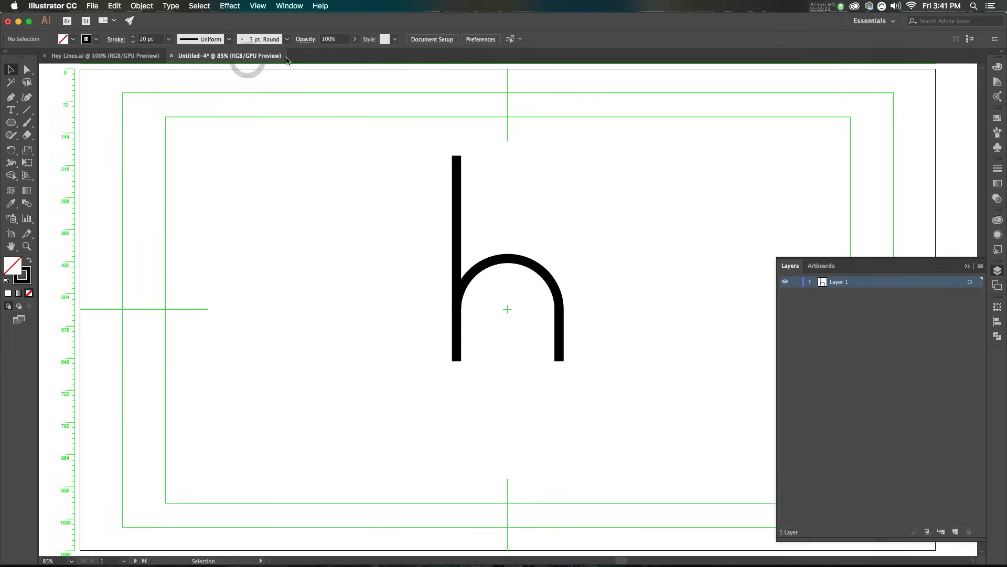
pyautogui.moveTo(600, 147); pyautogui.dragTo(330, 282)
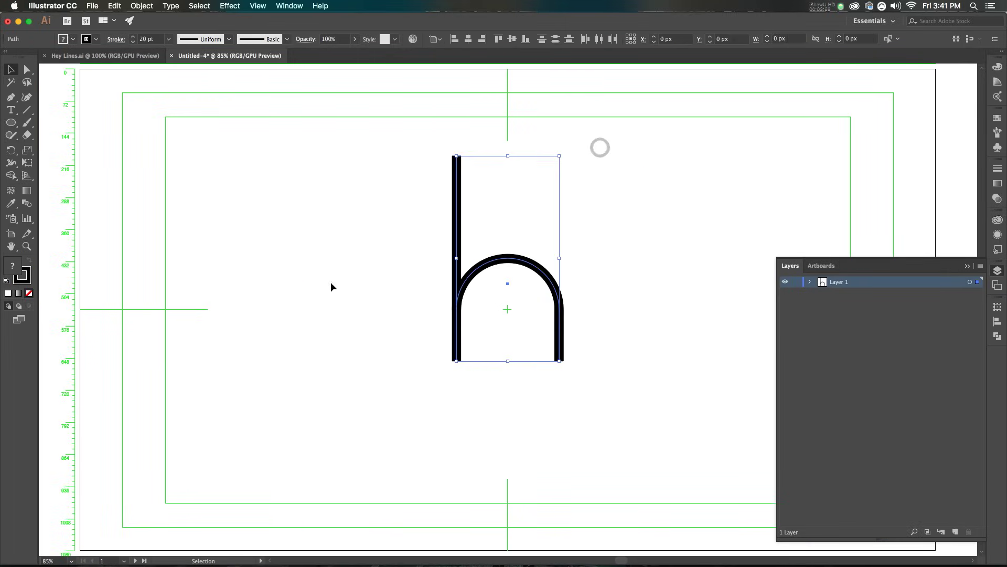
pyautogui.click(115, 39)
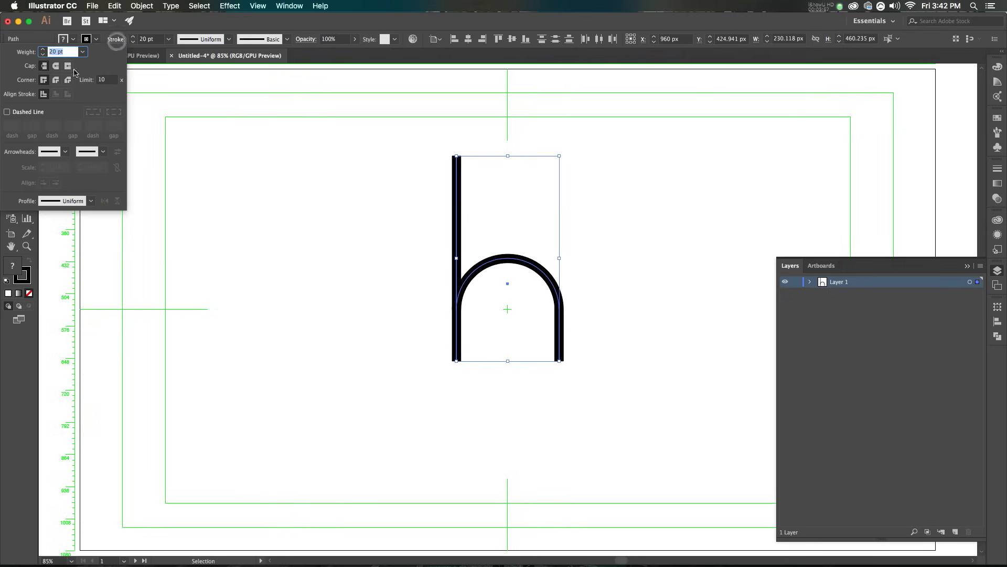
pyautogui.click(57, 66)
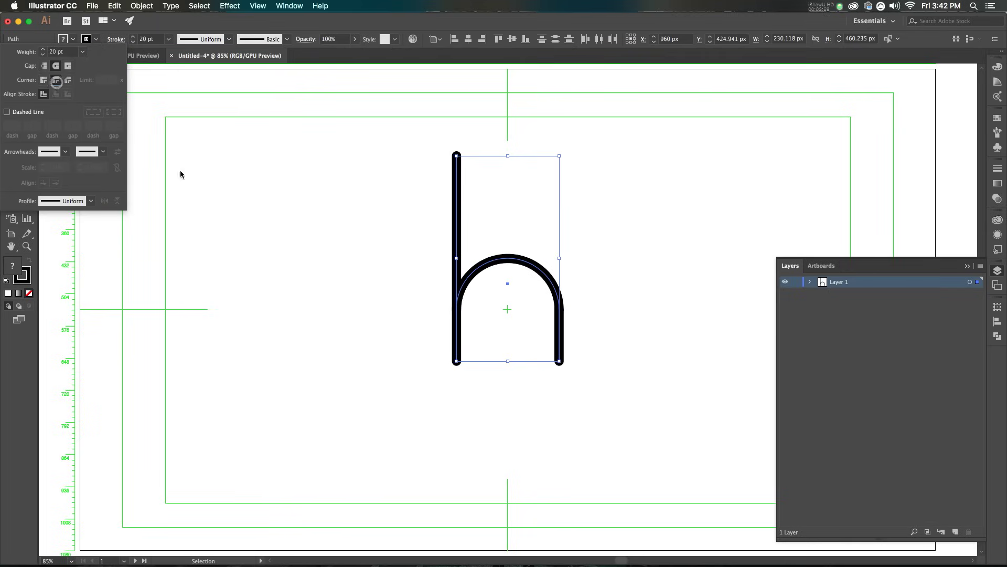
pyautogui.click(590, 226)
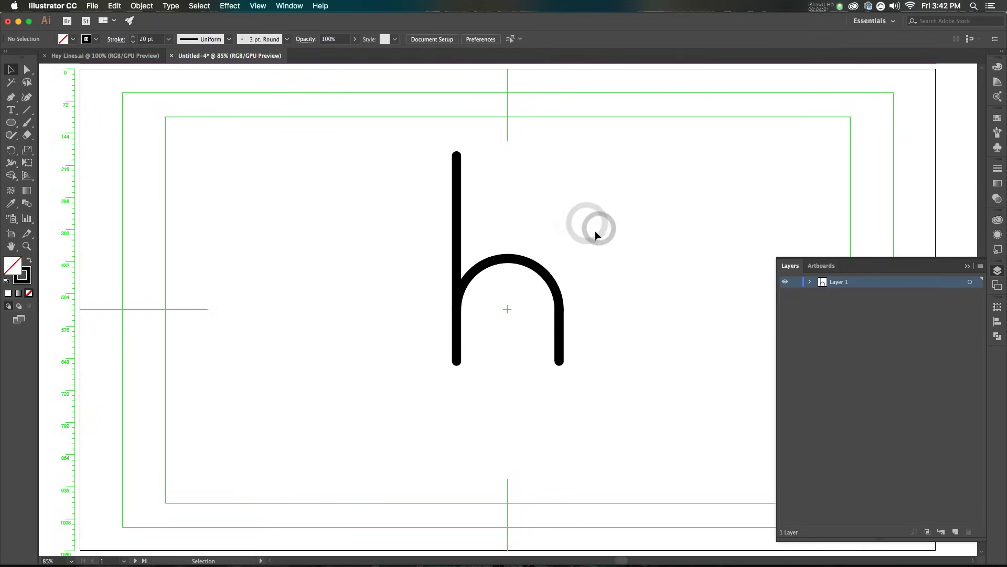
pyautogui.moveTo(573, 136); pyautogui.dragTo(353, 407)
pyautogui.click(360, 401)
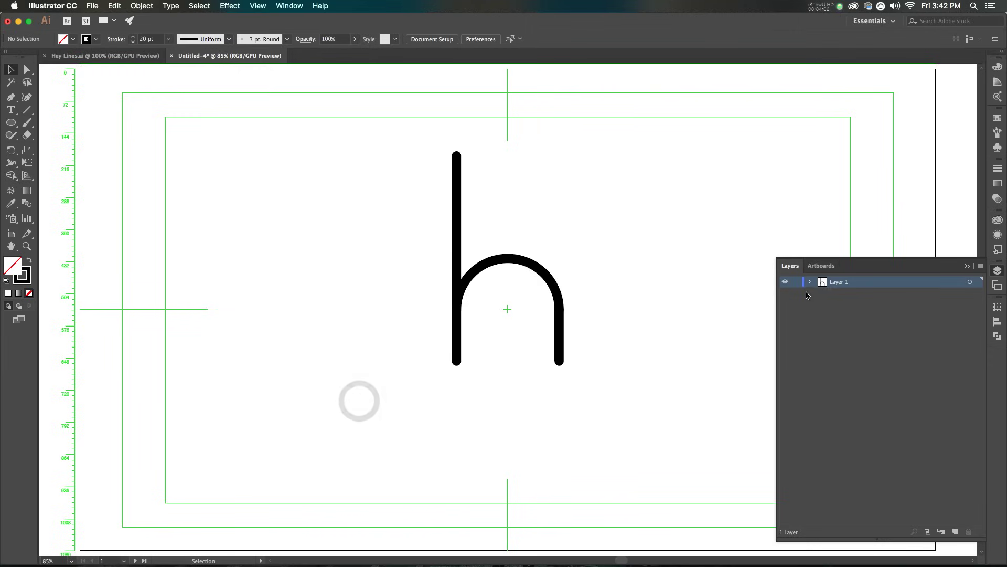
# Rename Layer 1, which holds the letter artwork, as H.
pyautogui.doubleClick(846, 282)
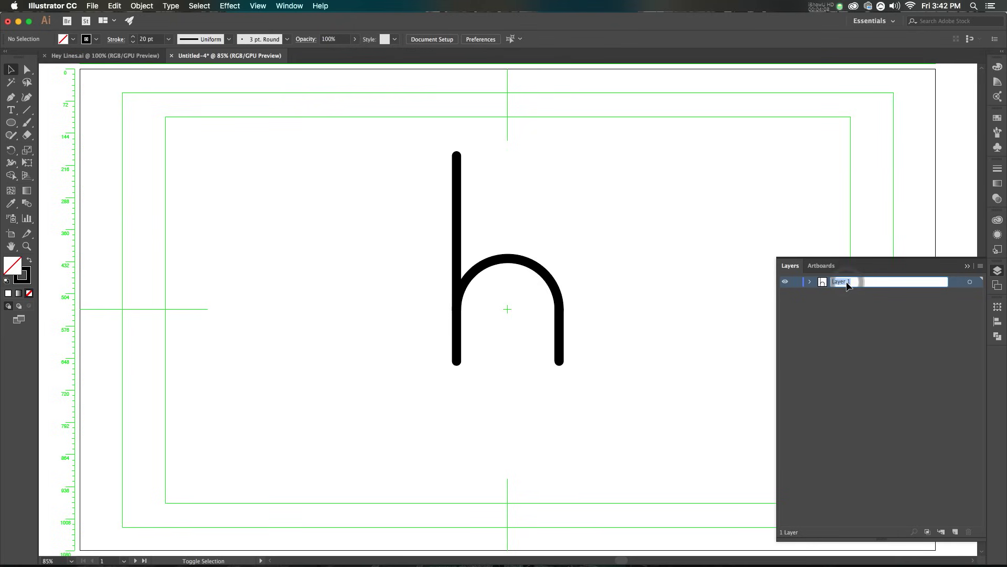
pyautogui.write('H')
pyautogui.press('Return')
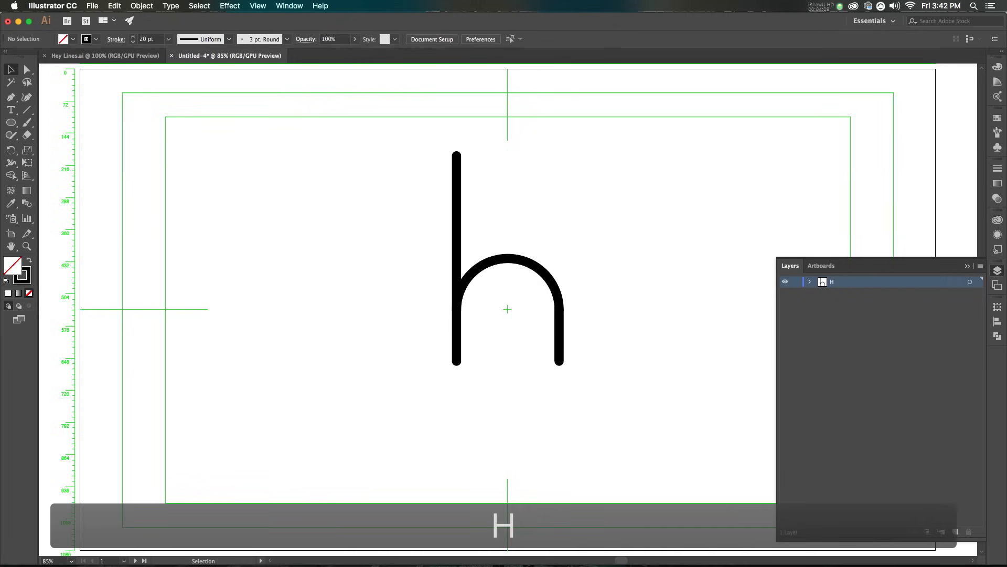
# Add a new layer above H and name it h path 1.
pyautogui.click(956, 533)
pyautogui.doubleClick(838, 283)
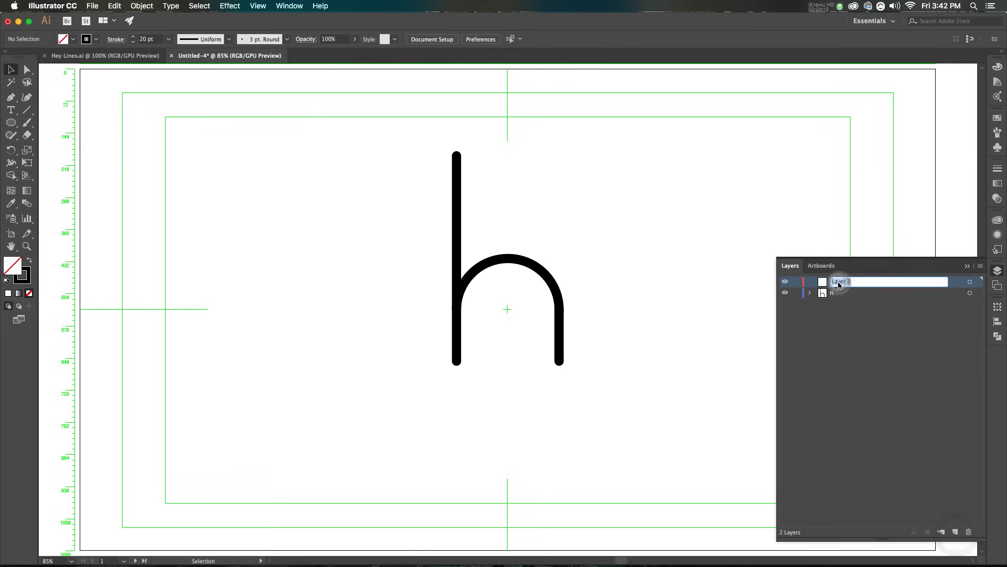
pyautogui.write('h')
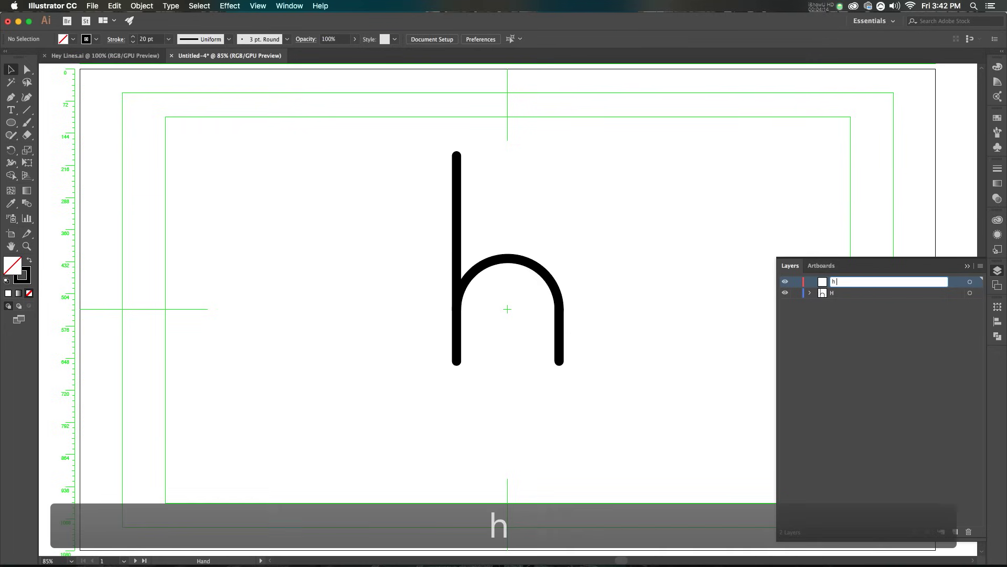
pyautogui.write(' path 1')
pyautogui.press('Return')
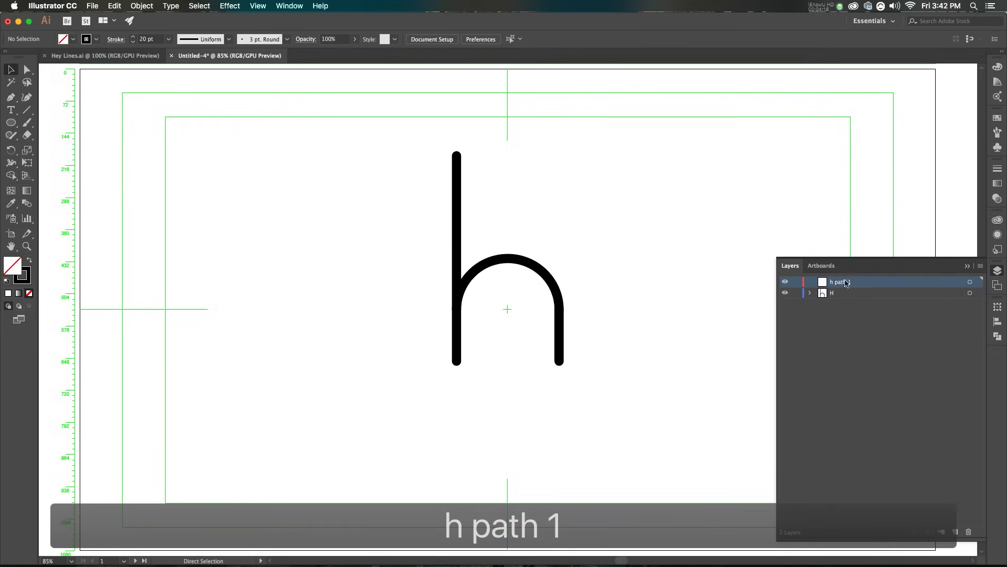
# Duplicate the empty h path 1 layer and rename the copy h path 2.
pyautogui.click(899, 281)
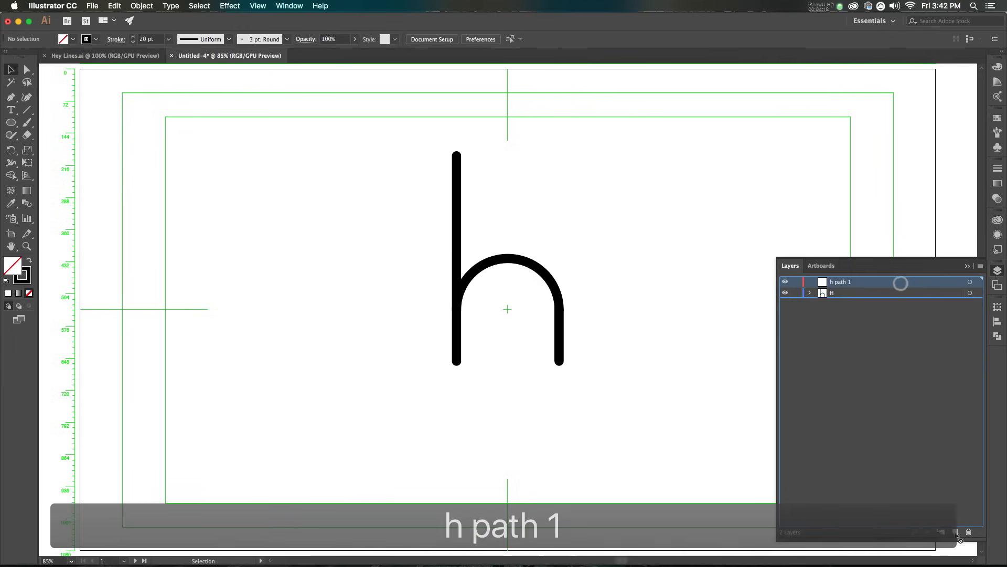
pyautogui.moveTo(956, 532); pyautogui.dragTo(956, 532)
pyautogui.doubleClick(853, 283)
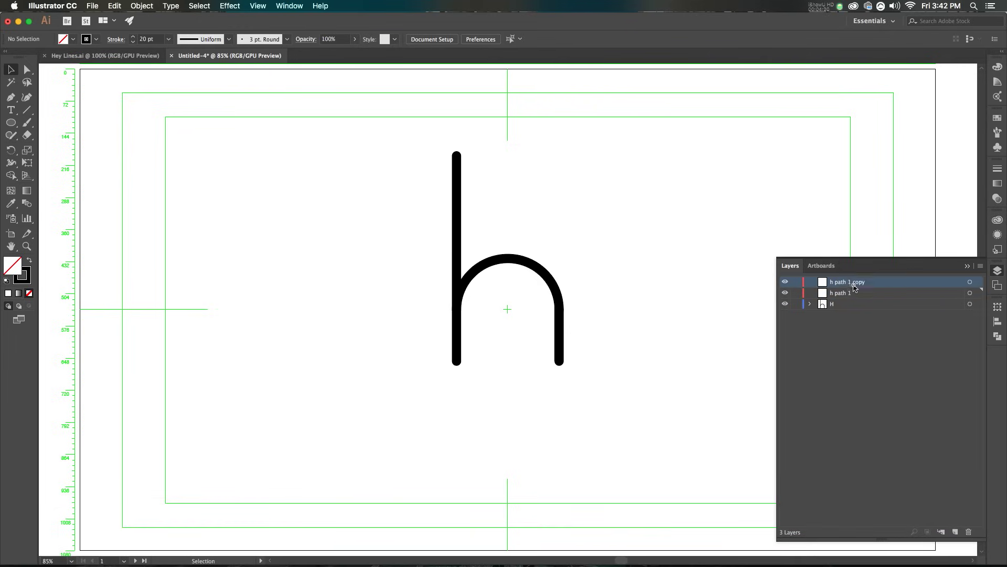
pyautogui.press('Right')
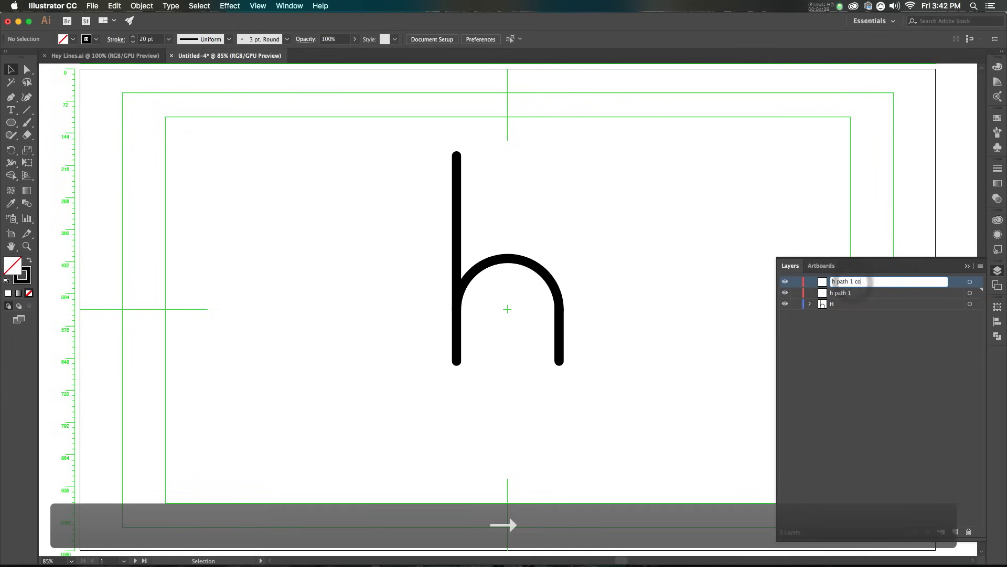
pyautogui.press('BackSpace')
pyautogui.press('BackSpace')
pyautogui.press('BackSpace')
pyautogui.press('BackSpace')
pyautogui.press('BackSpace')
pyautogui.press('BackSpace')
pyautogui.write('2')
pyautogui.press('Return')
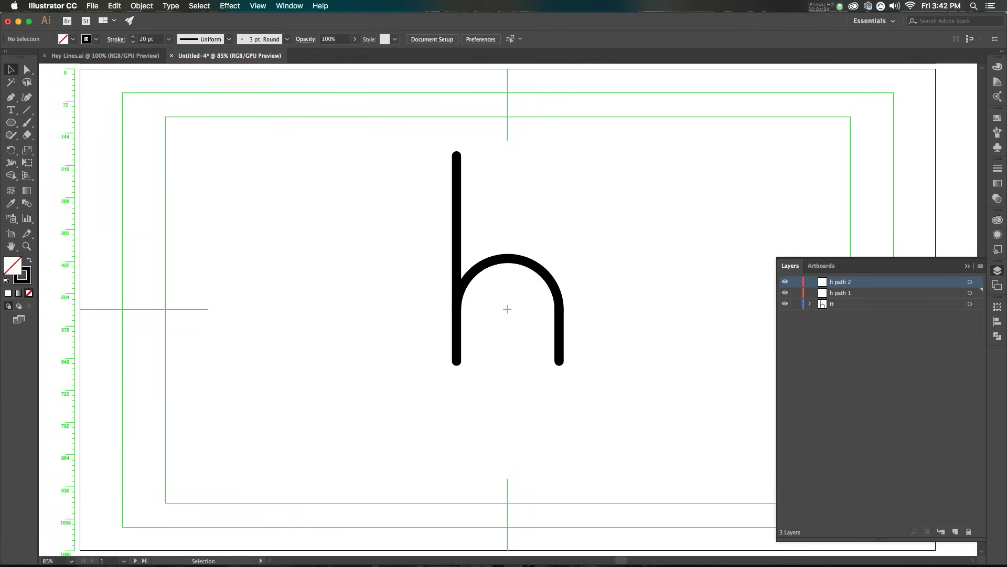
# Copy the h's arch and right leg from the H layer and paste them in place on the h path 1 layer.
pyautogui.click(861, 309)
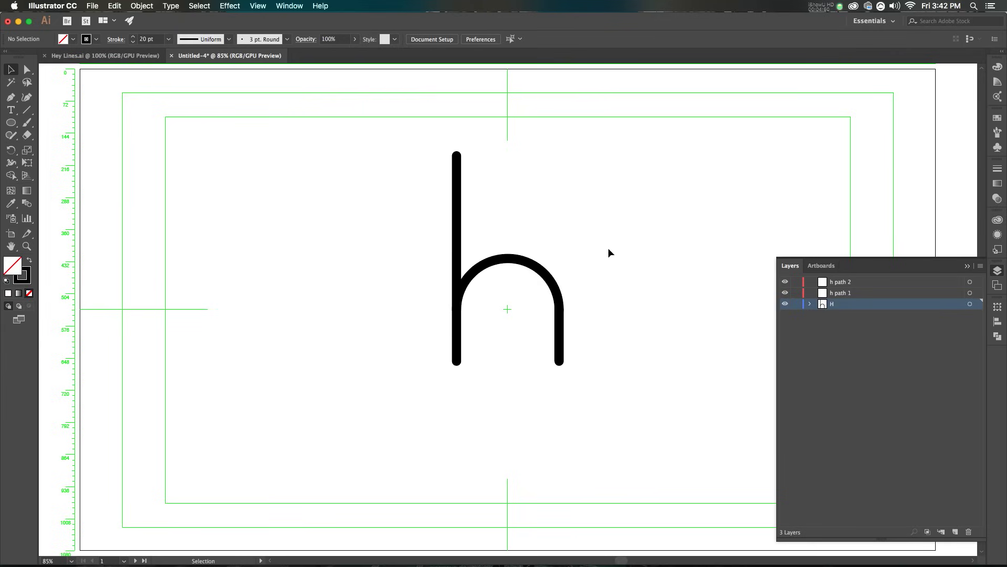
pyautogui.click(456, 198)
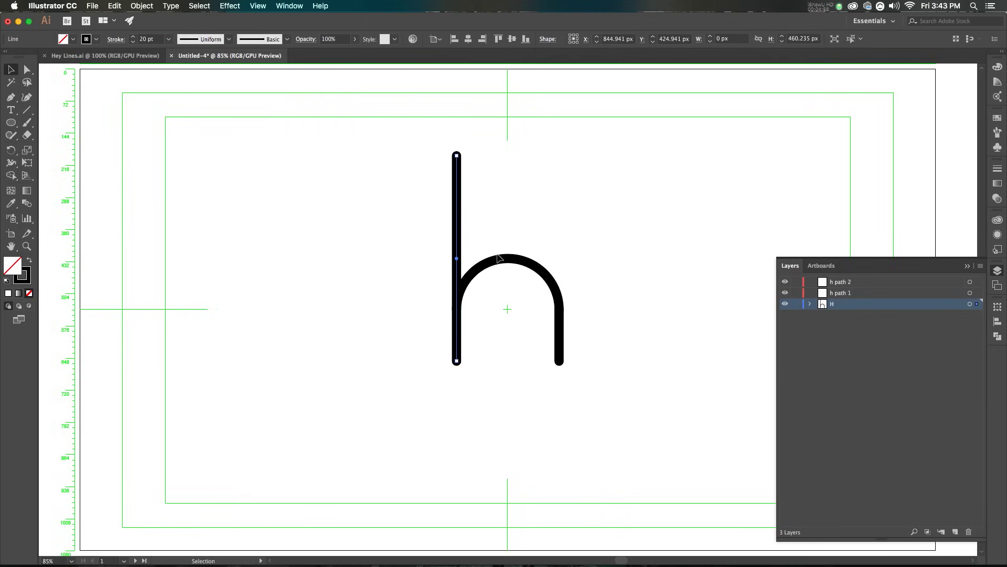
pyautogui.click(522, 257)
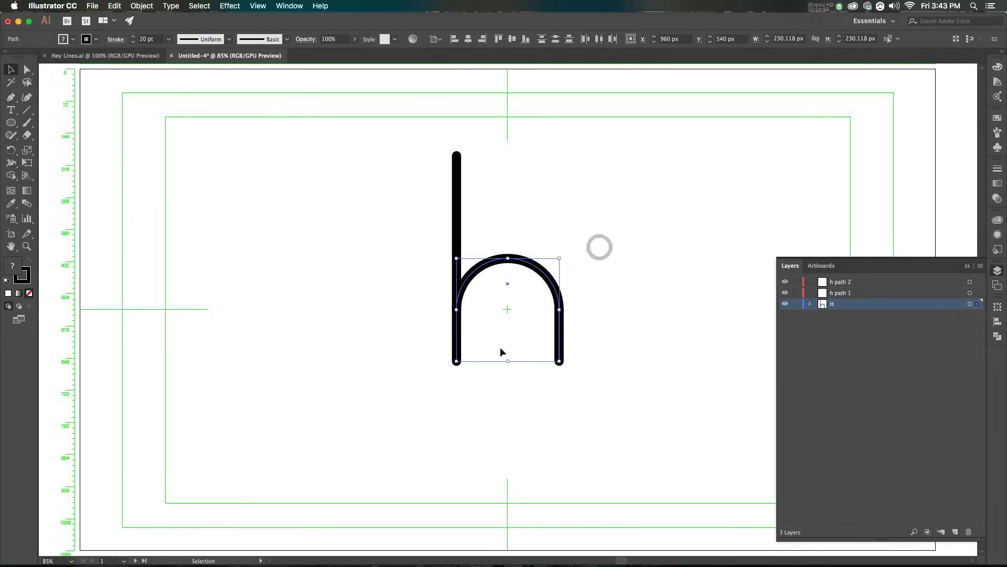
pyautogui.press('a')
pyautogui.press('super+c')
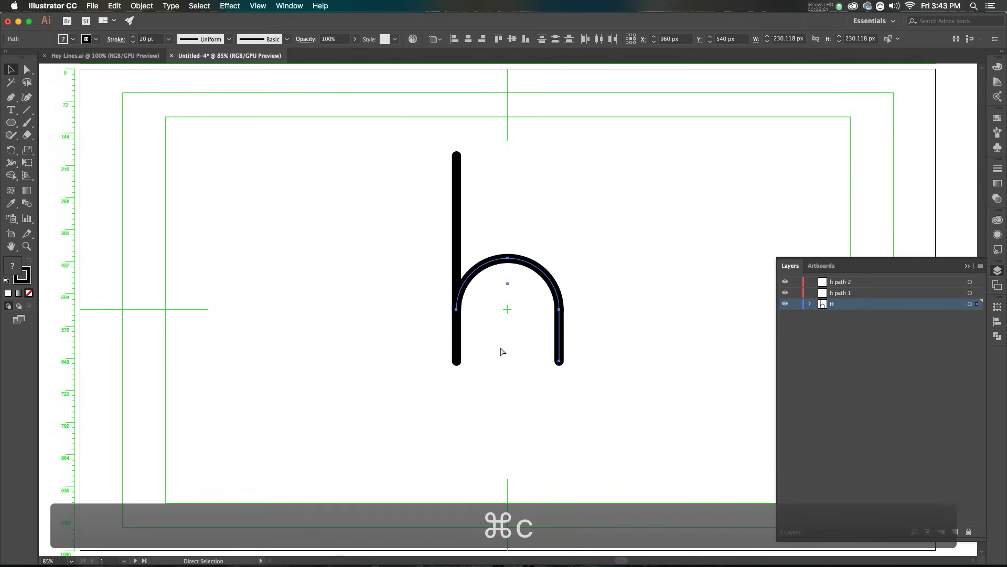
pyautogui.click(882, 293)
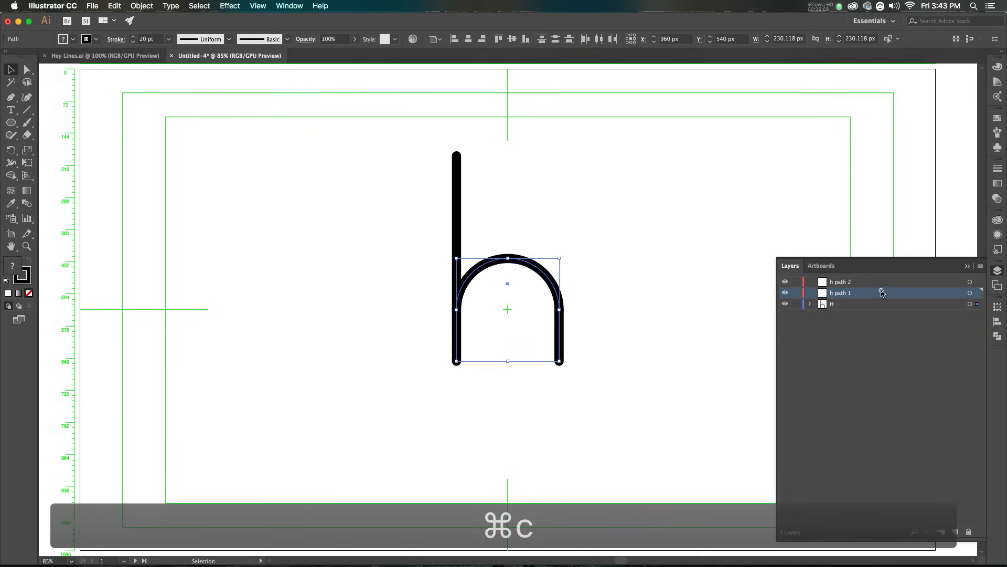
pyautogui.click(976, 295)
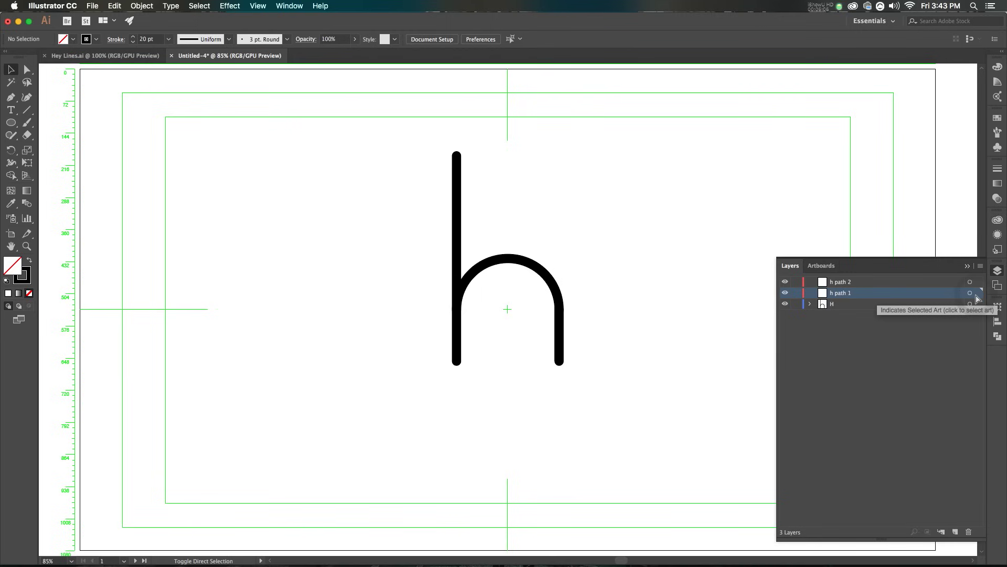
pyautogui.press('super+shift+v')
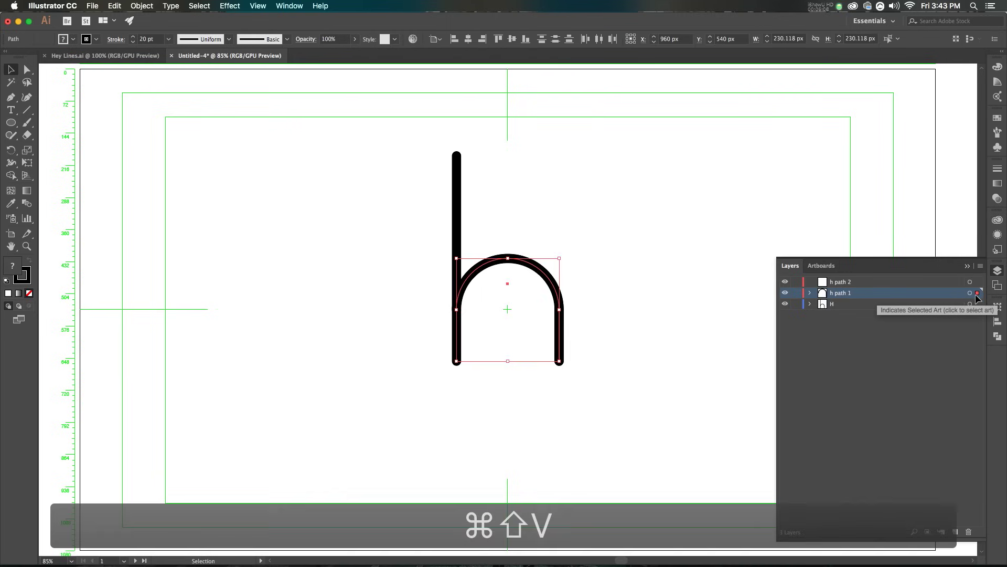
# Set the stroke color of the copied arch and right leg to RGB Magenta.
pyautogui.click(97, 40)
pyautogui.click(73, 56)
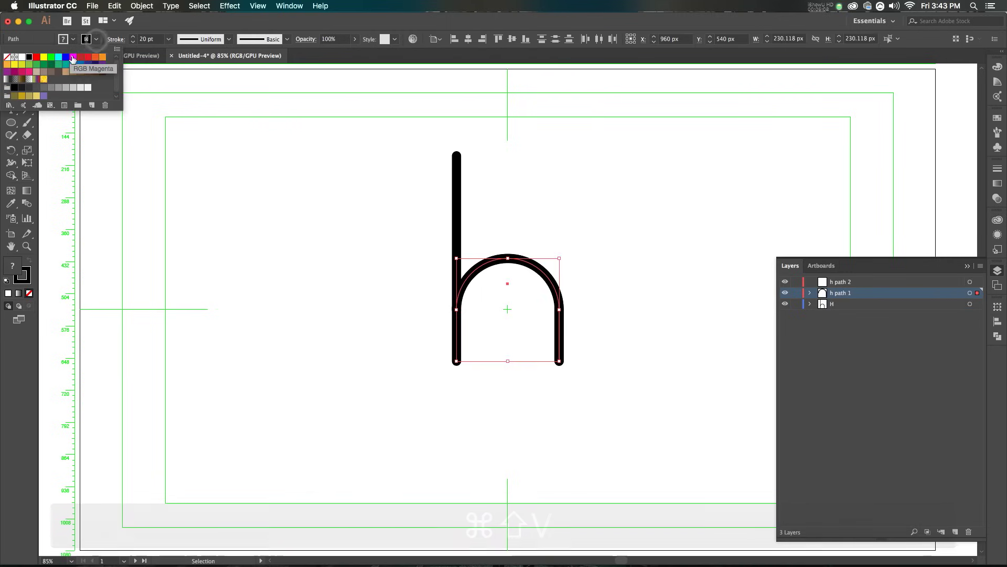
pyautogui.click(517, 224)
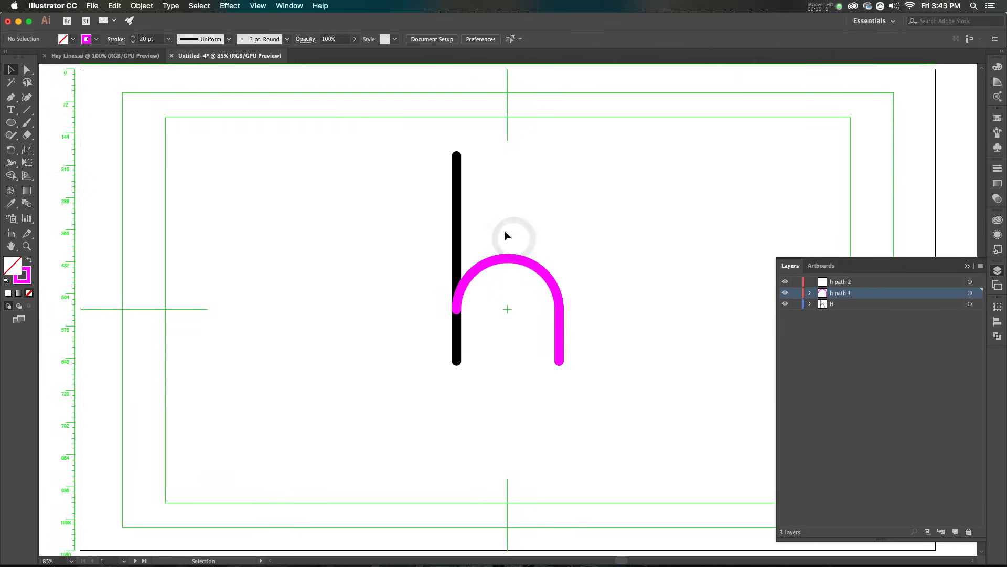
# Copy the h's vertical stem from the H layer and paste it in place on the h path 2 layer.
pyautogui.click(458, 208)
pyautogui.press('super+c')
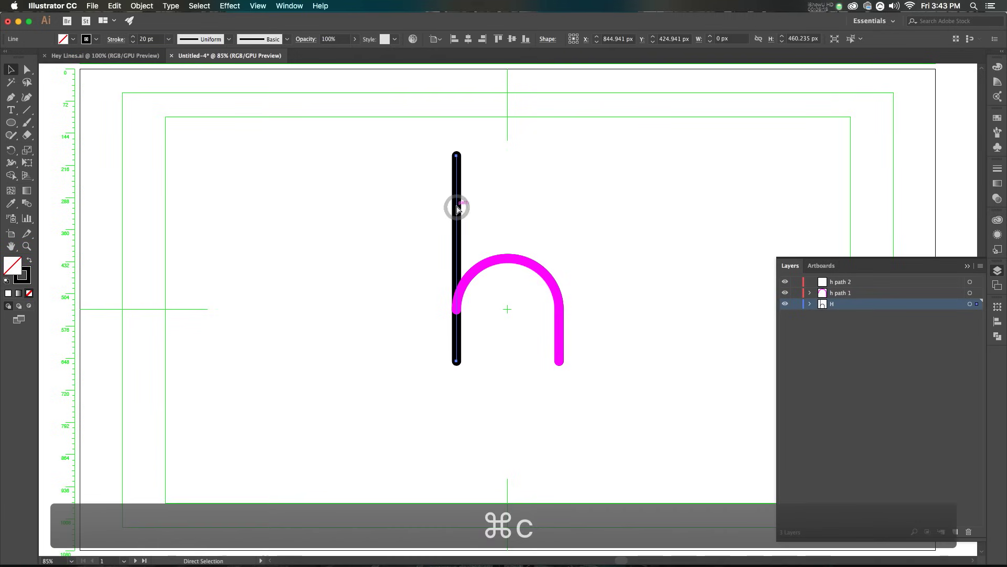
pyautogui.click(885, 283)
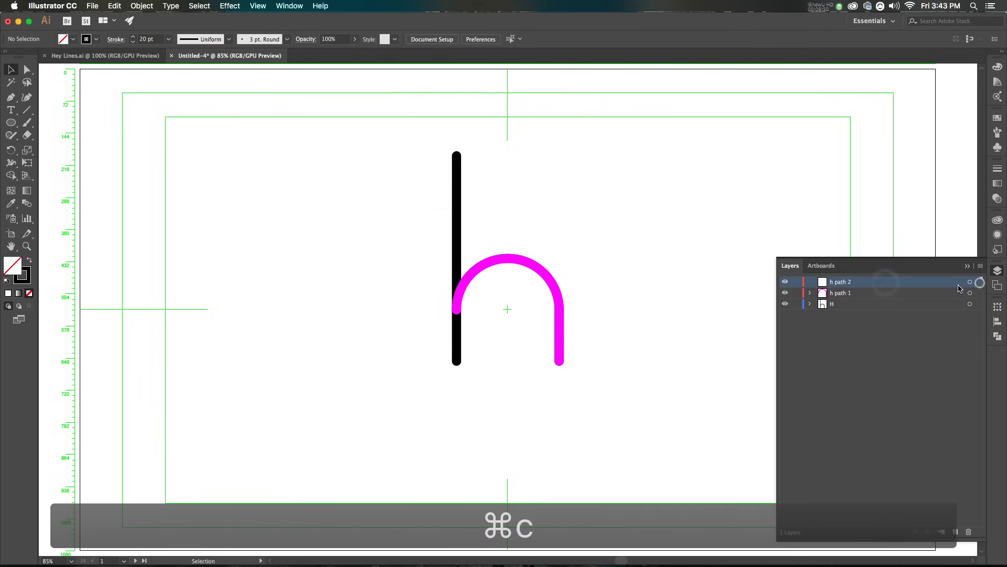
pyautogui.press('super+shift+v')
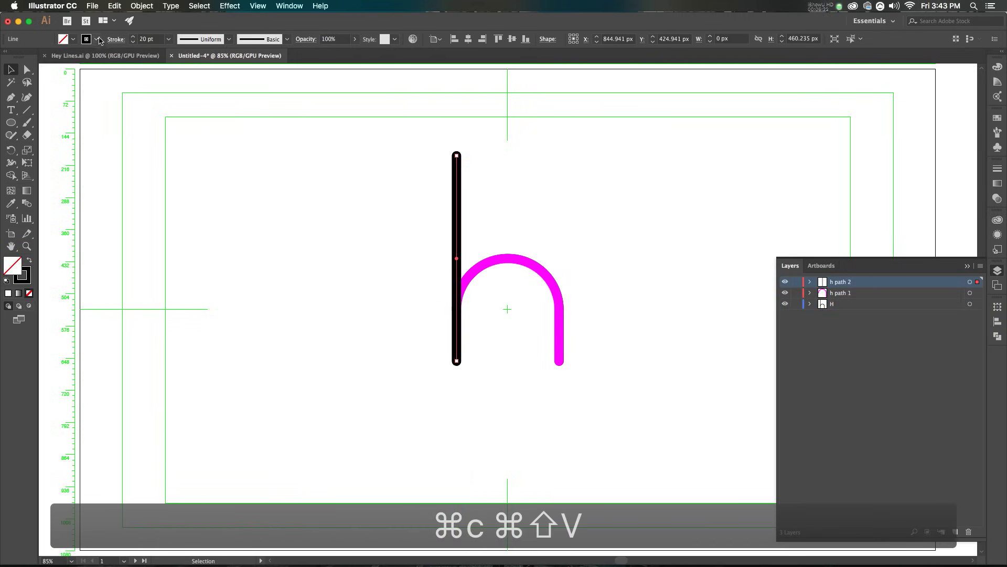
# Set the stroke color of the stem copy on h path 2 to blue.
pyautogui.click(98, 39)
pyautogui.click(67, 60)
pyautogui.click(807, 331)
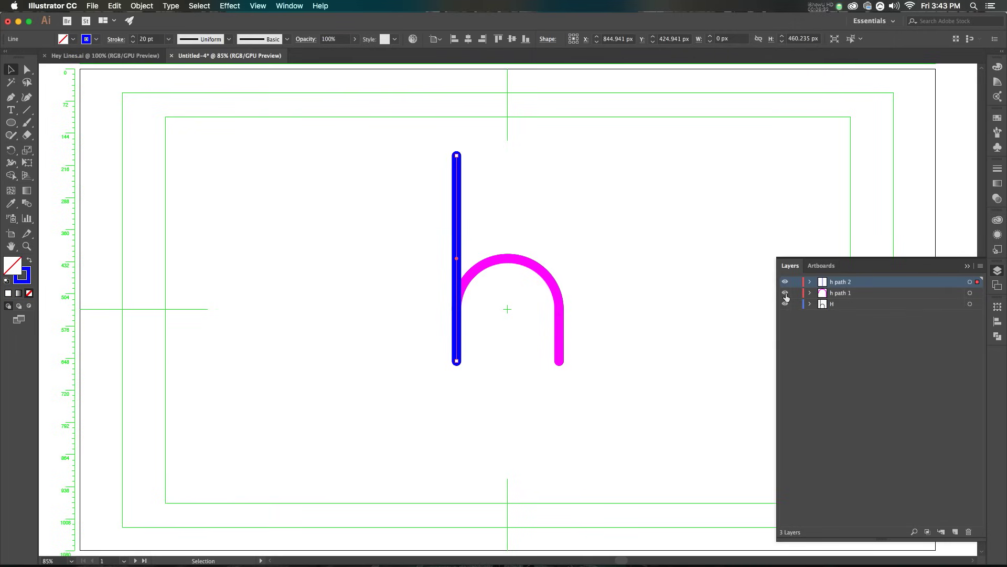
pyautogui.click(482, 206)
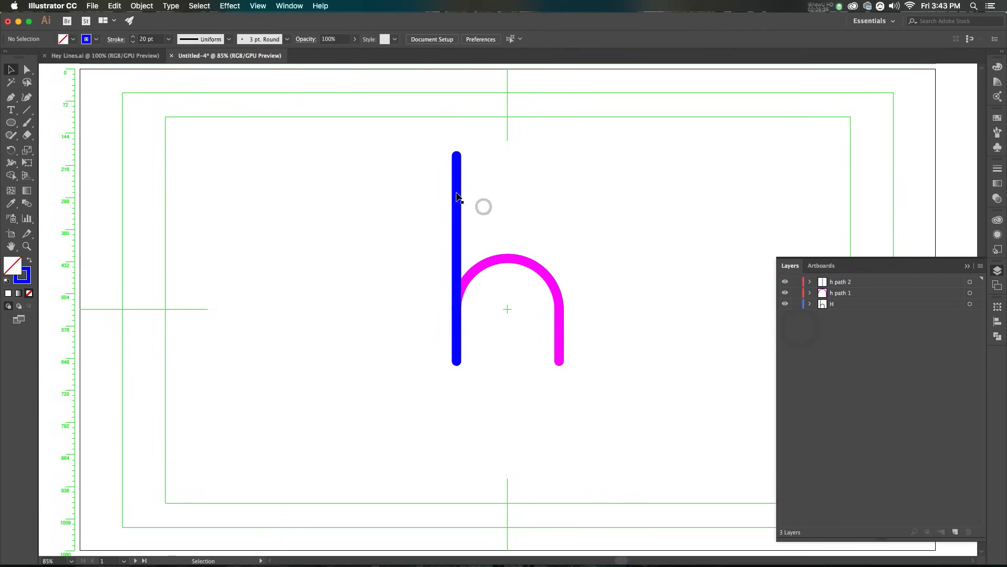
# Draw a blue circle about 230 px across on h path 2, its top level with the lower ends of the h's legs.
pyautogui.click(456, 193)
pyautogui.click(923, 284)
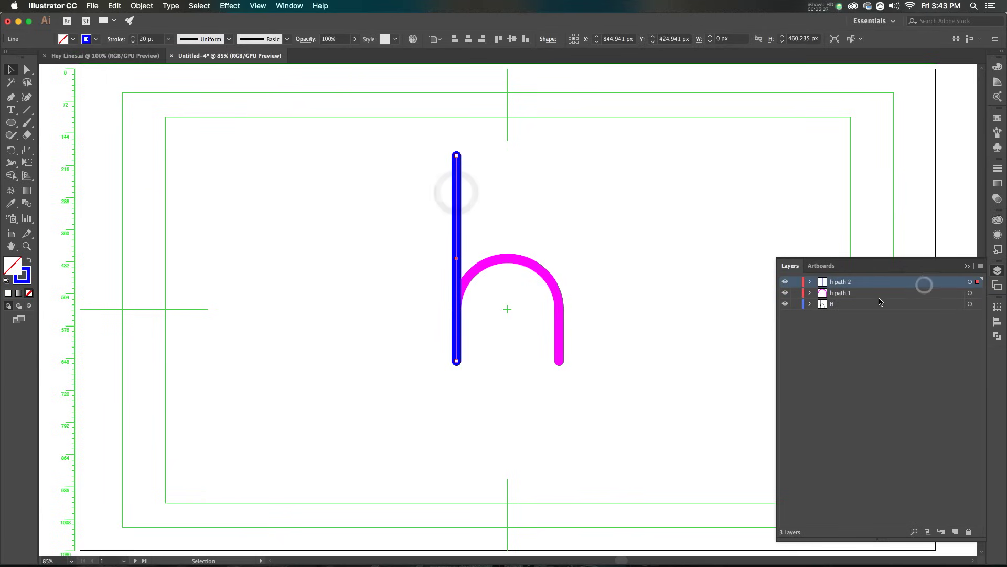
pyautogui.click(11, 122)
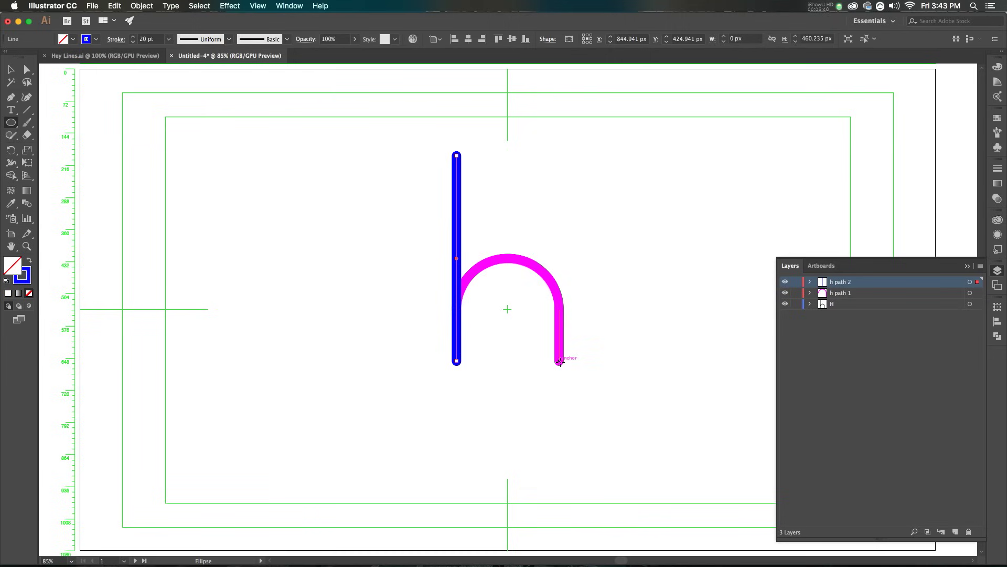
pyautogui.moveTo(559, 361); pyautogui.dragTo(457, 412)
# Delete the circle's top anchor point to leave only its lower half.
pyautogui.press('a')
pyautogui.click(511, 408)
pyautogui.moveTo(526, 337); pyautogui.dragTo(499, 382)
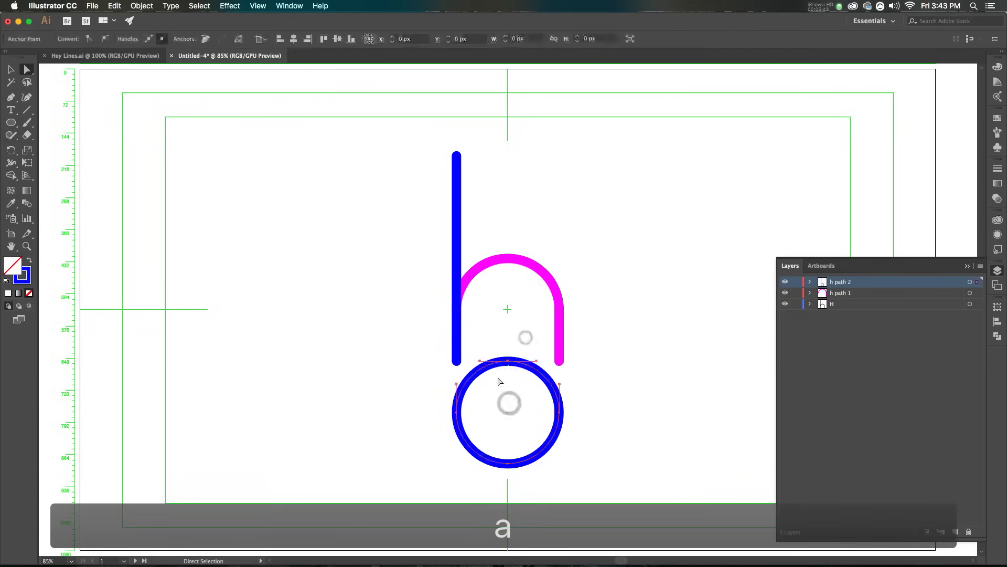
pyautogui.press('BackSpace')
pyautogui.press('v')
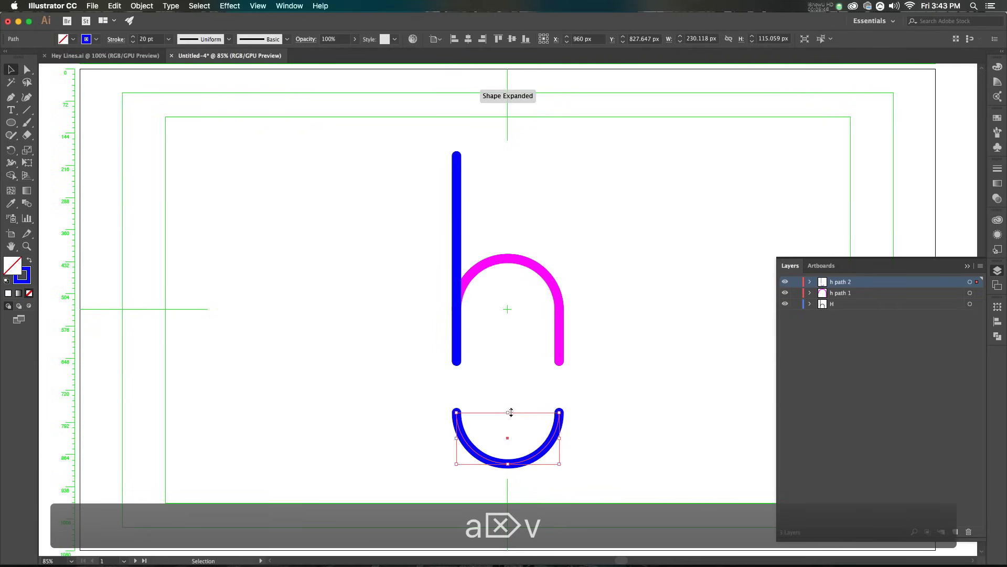
# Move the blue half circle up so its left endpoint snaps to the lower end of the stem.
pyautogui.press('a')
pyautogui.click(508, 470)
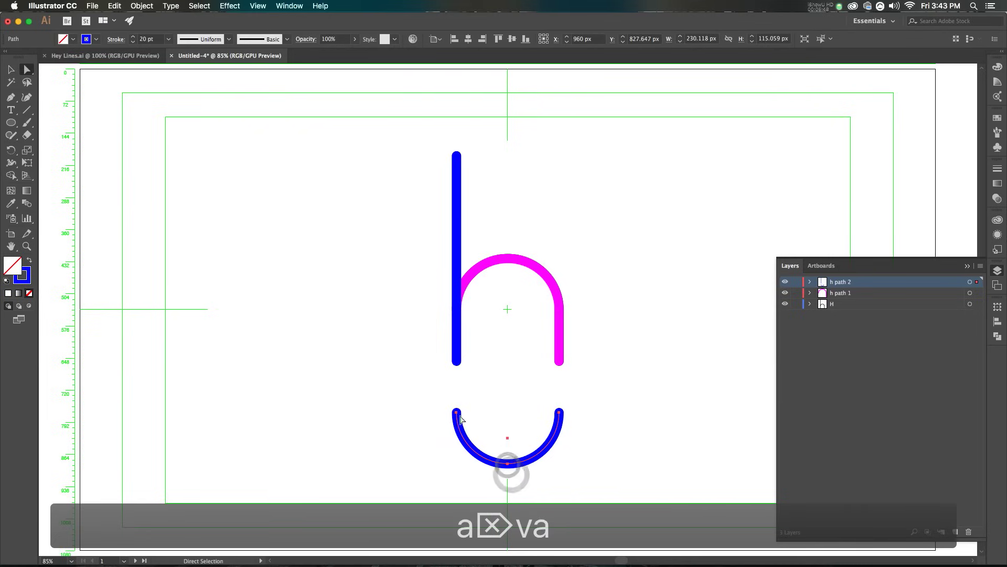
pyautogui.moveTo(456, 413); pyautogui.dragTo(456, 361)
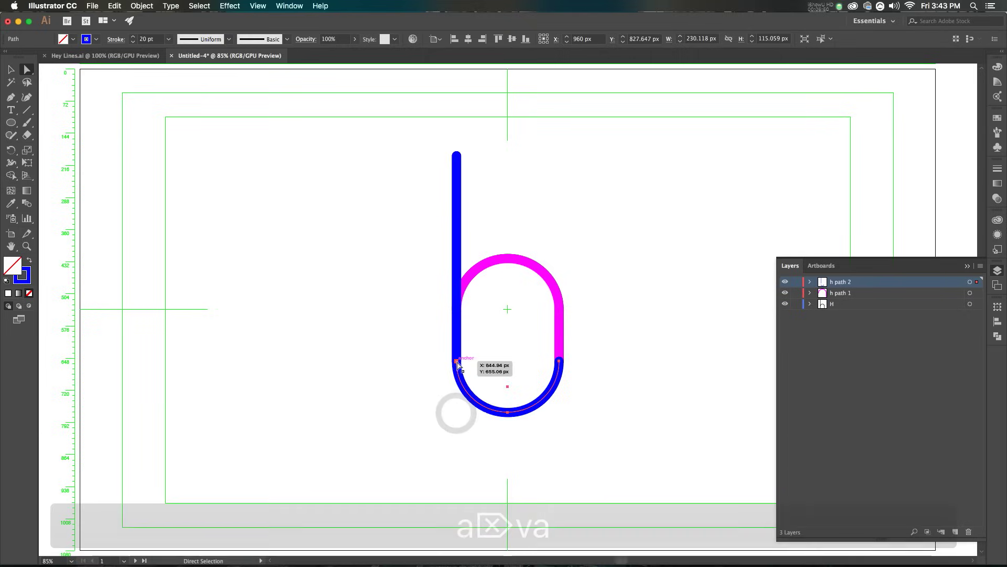
pyautogui.click(557, 456)
pyautogui.press('v')
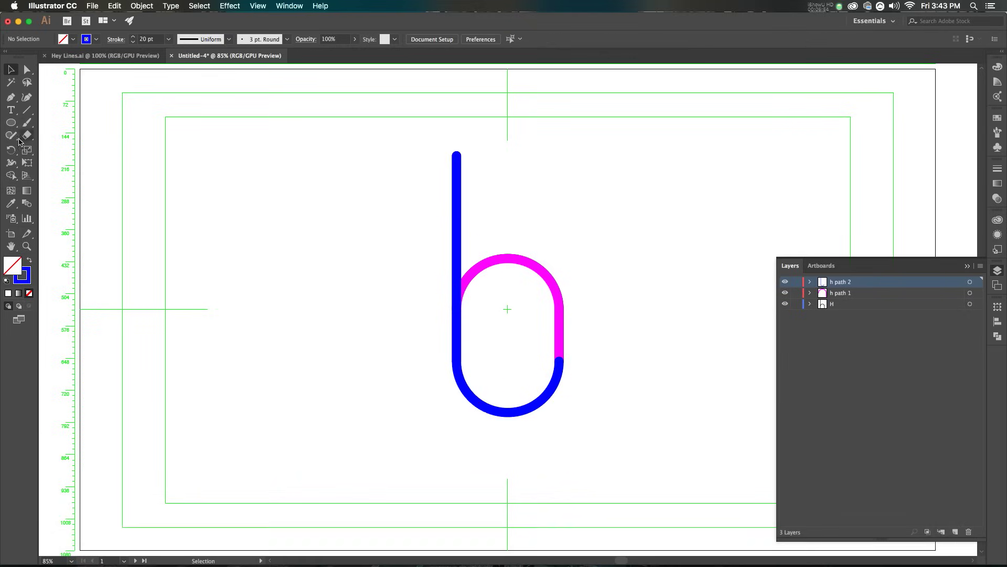
# Extend the half circle's right endpoint with the Pen tool, straight up along the right leg to where the arch begins.
pyautogui.click(549, 401)
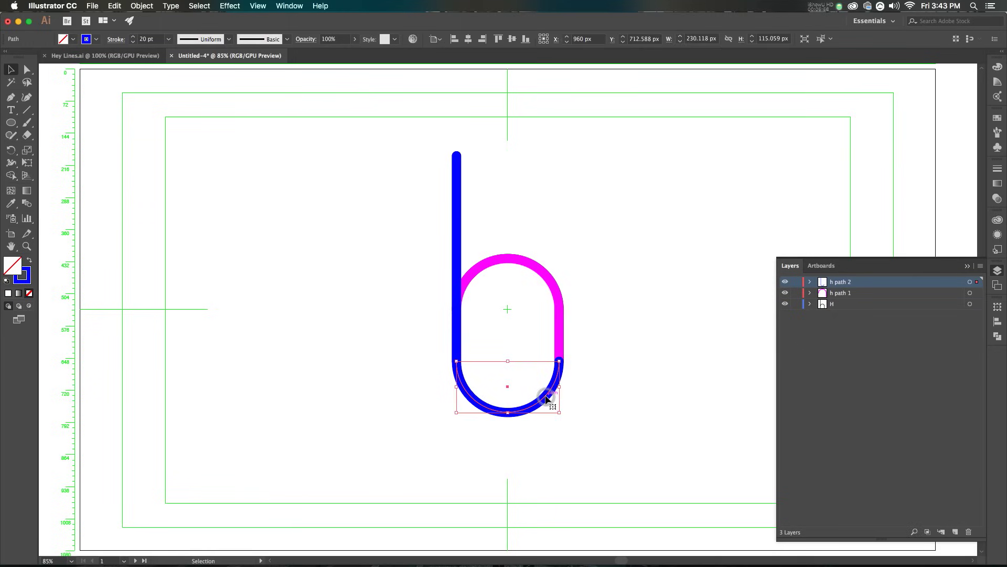
pyautogui.press('p')
pyautogui.click(560, 361)
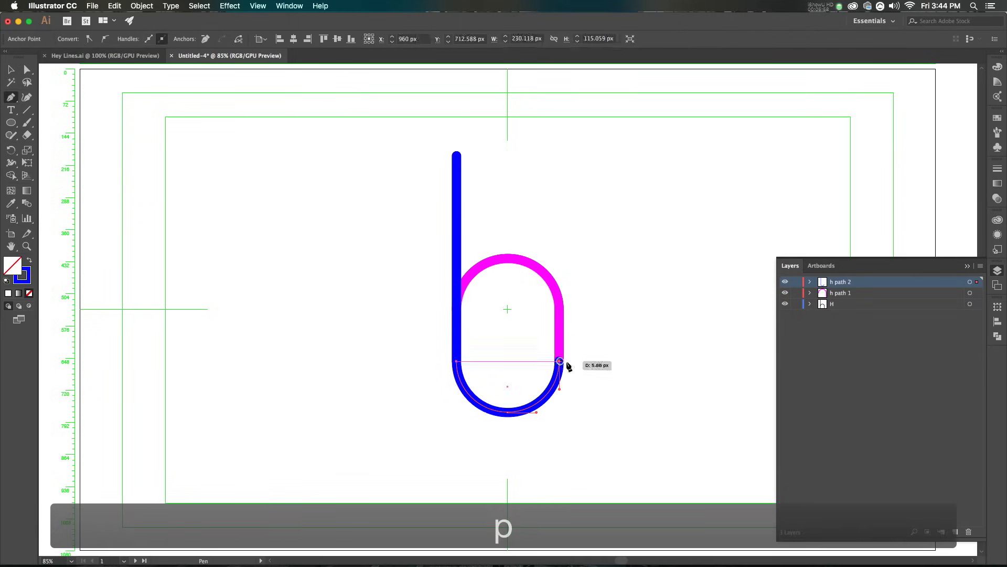
pyautogui.click(583, 318)
pyautogui.press('a')
pyautogui.moveTo(583, 318); pyautogui.dragTo(559, 310)
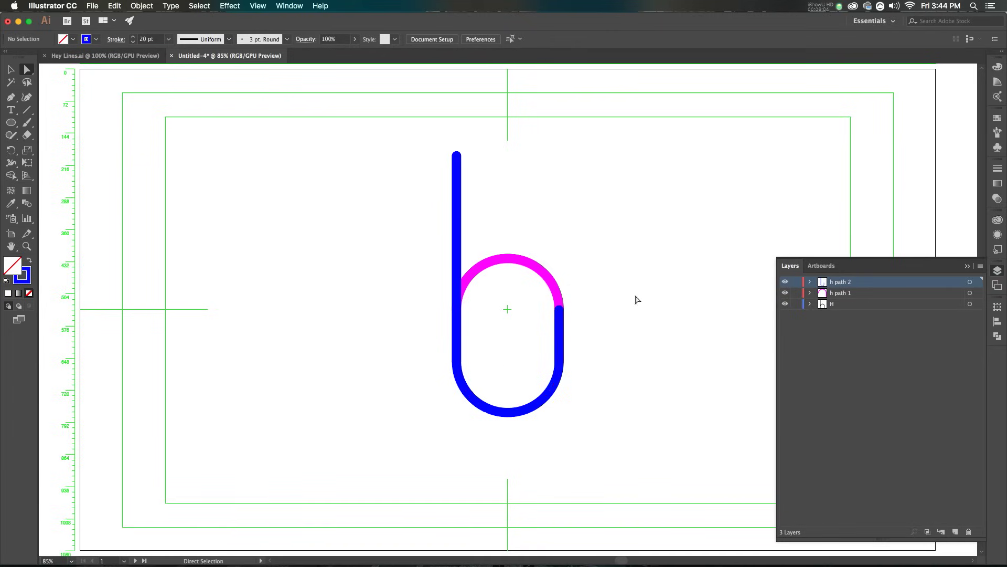
pyautogui.moveTo(561, 309); pyautogui.dragTo(559, 306)
# Hide layer h path 2 and draw an angled Pen extension from the magenta arch's left endpoint out past the stem.
pyautogui.click(785, 281)
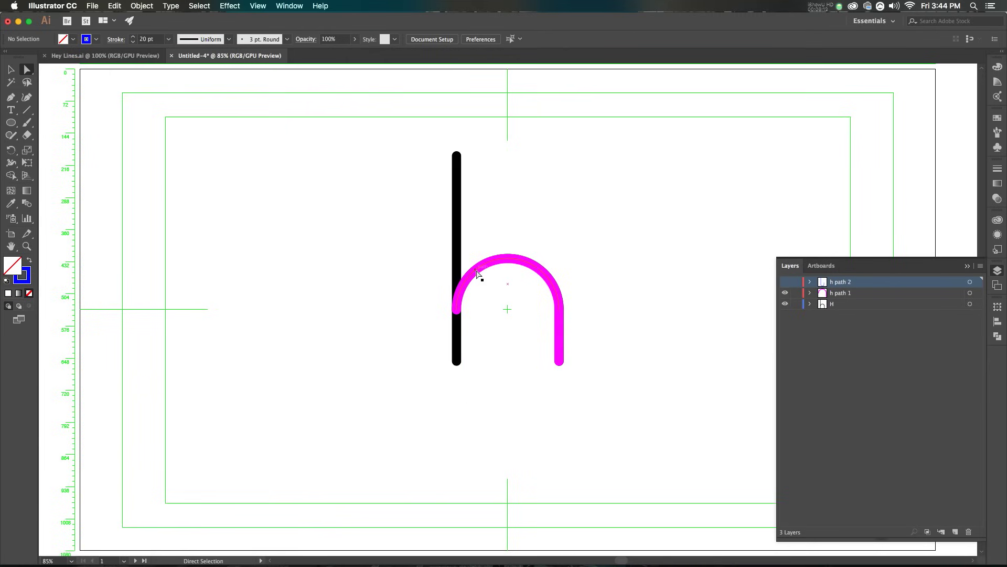
pyautogui.click(477, 273)
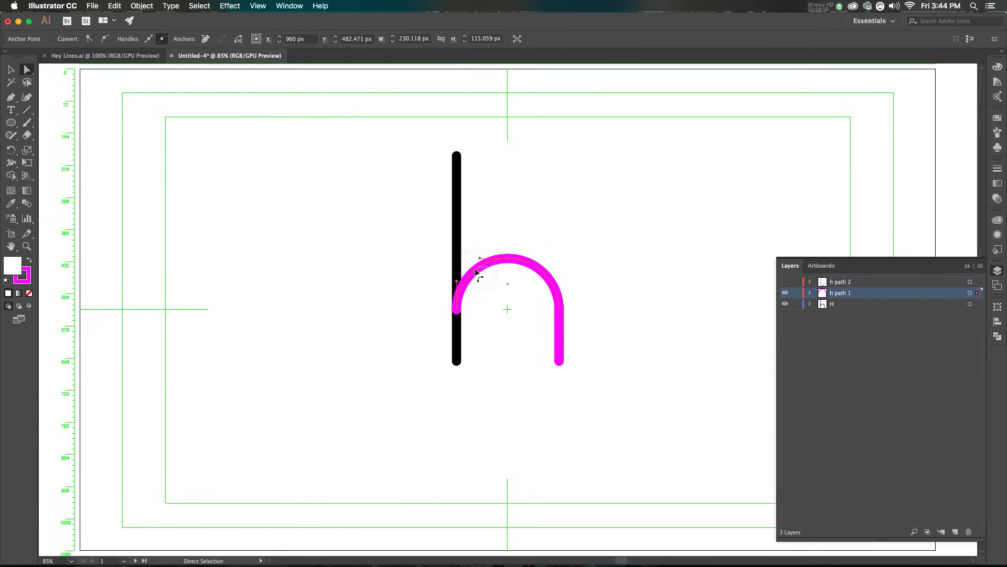
pyautogui.click(355, 234)
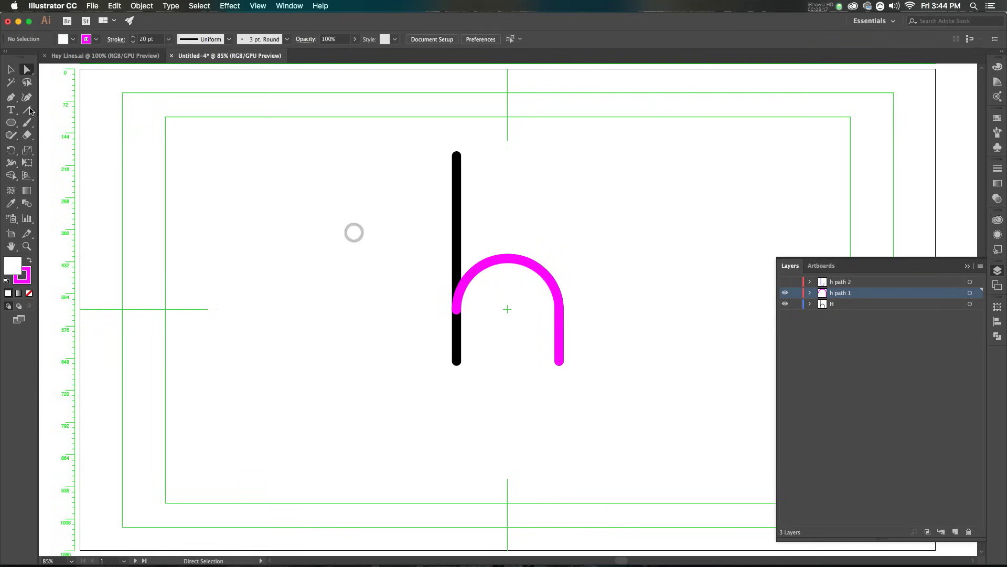
pyautogui.click(11, 97)
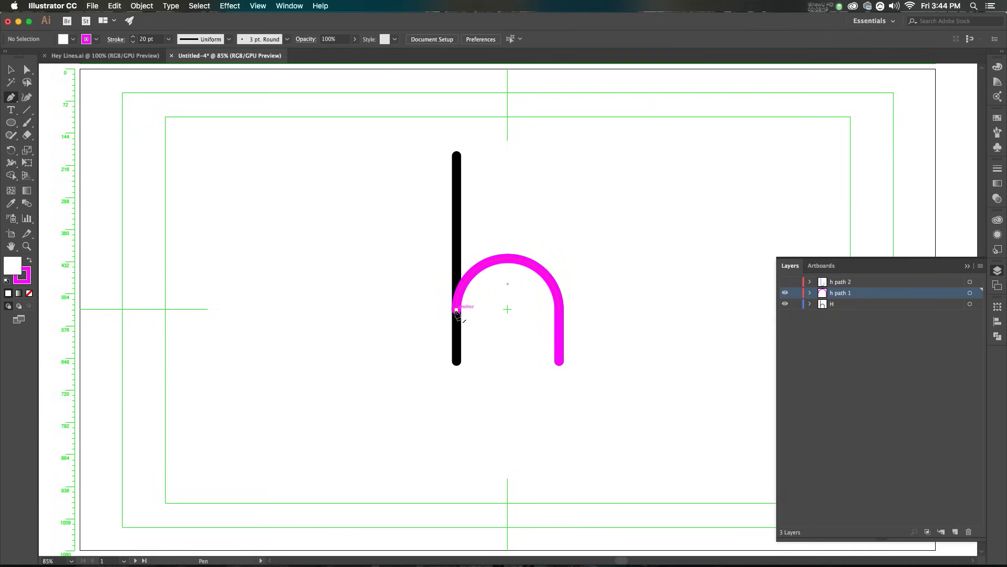
pyautogui.moveTo(456, 311); pyautogui.dragTo(406, 310)
pyautogui.press('a')
pyautogui.press('v')
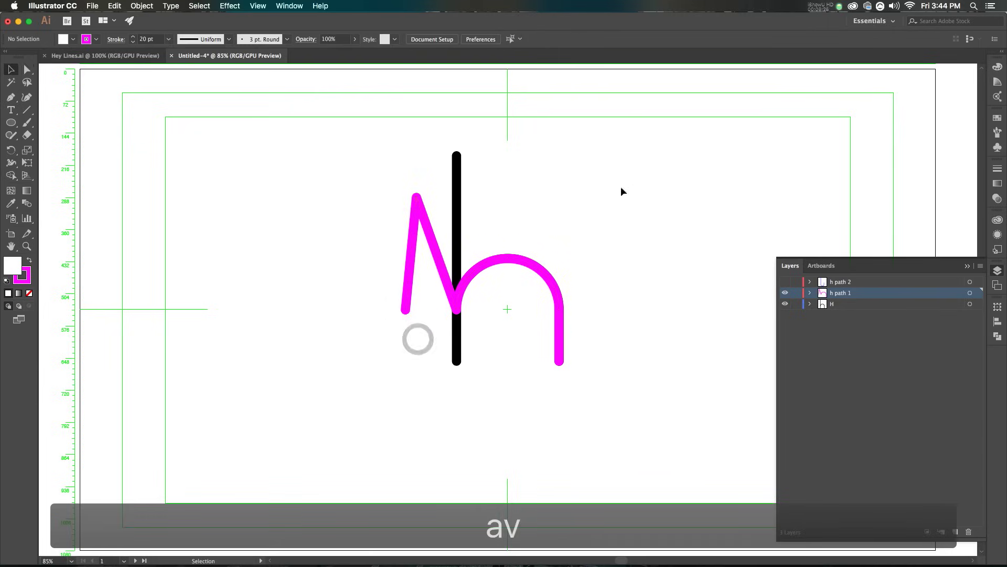
# Set the fill of the magenta arch, its extension and the black letter strokes to None.
pyautogui.moveTo(625, 184); pyautogui.dragTo(301, 395)
pyautogui.click(73, 40)
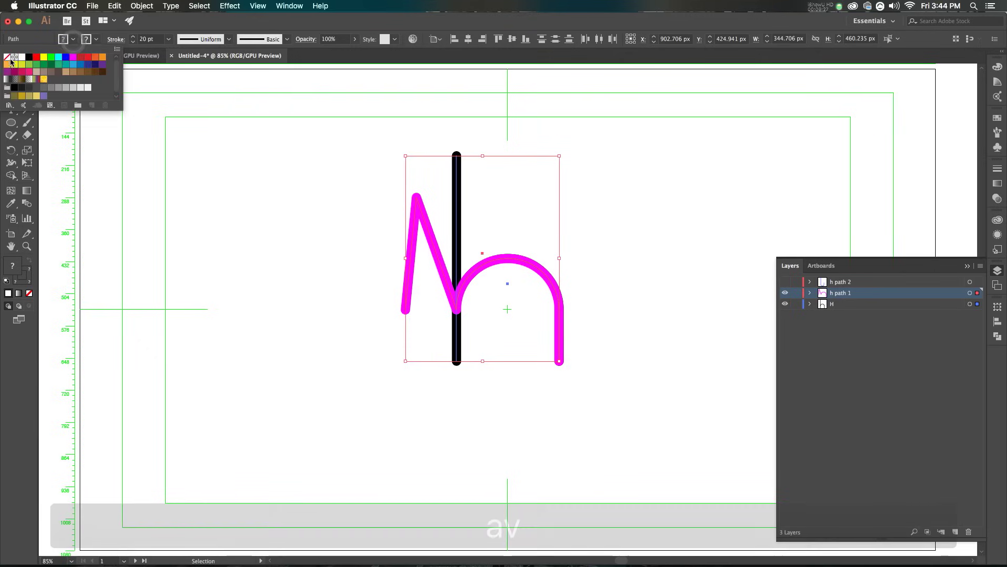
pyautogui.click(9, 60)
pyautogui.click(291, 228)
pyautogui.click(292, 229)
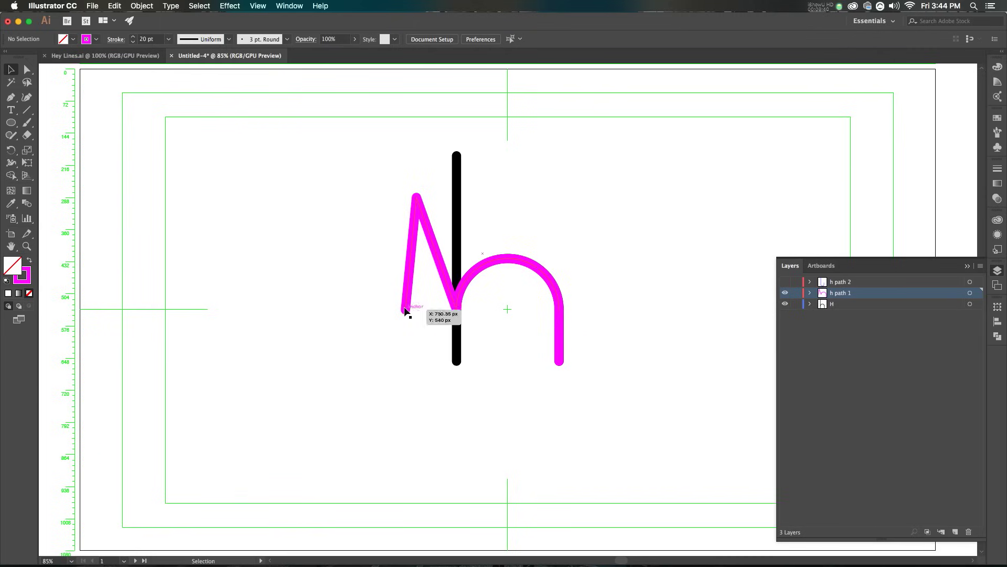
# Move the extension's outer end anchor onto the arch's left endpoint and its peak anchor across to the right side of the stem.
pyautogui.press('a')
pyautogui.moveTo(406, 311); pyautogui.dragTo(458, 314)
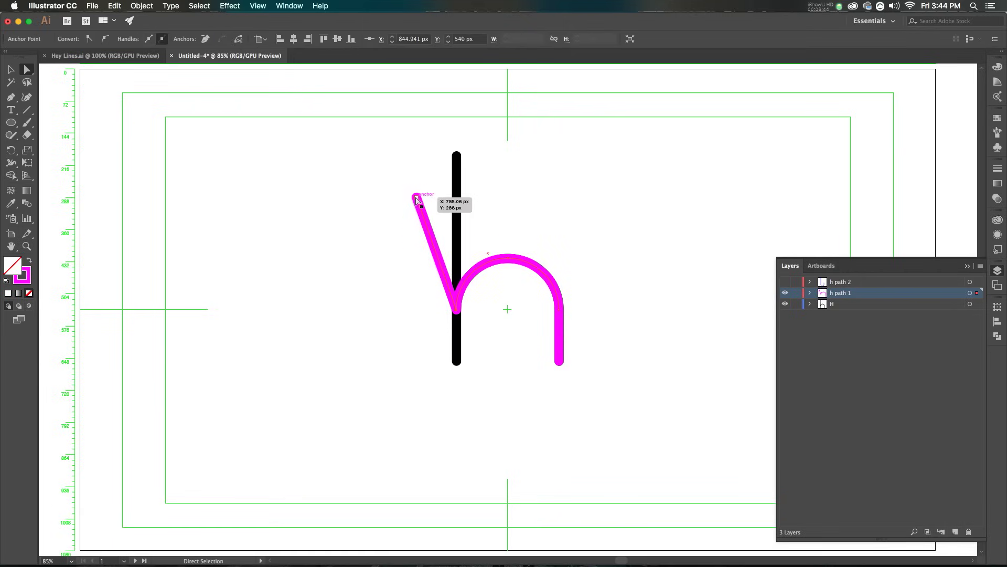
pyautogui.moveTo(417, 199); pyautogui.dragTo(472, 213)
pyautogui.press('a')
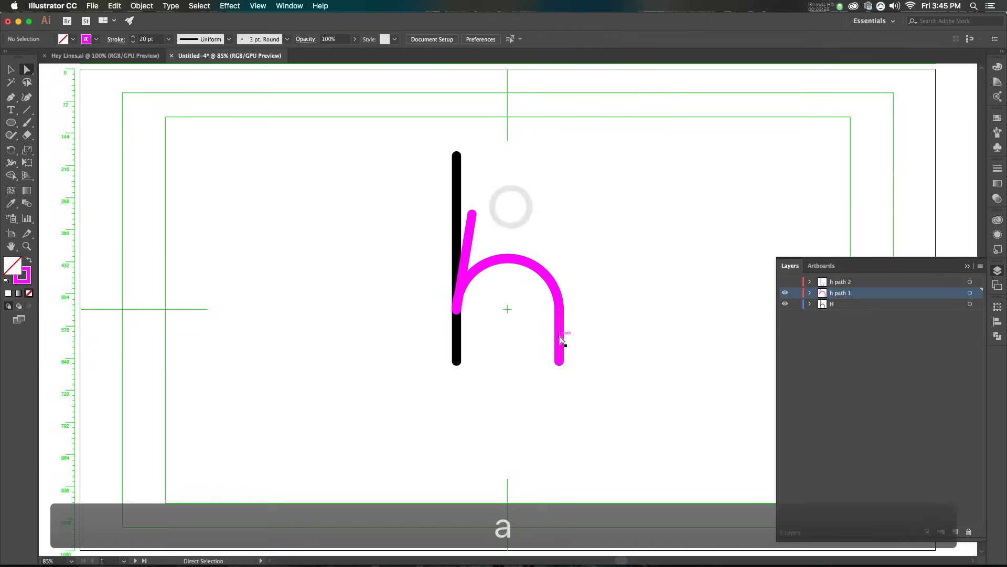
# Align the extension's upper end on the stem, level with the lower end of a temporary copy of the right leg, and delete the copy.
pyautogui.click(559, 336)
pyautogui.press('super+c')
pyautogui.press('super+v')
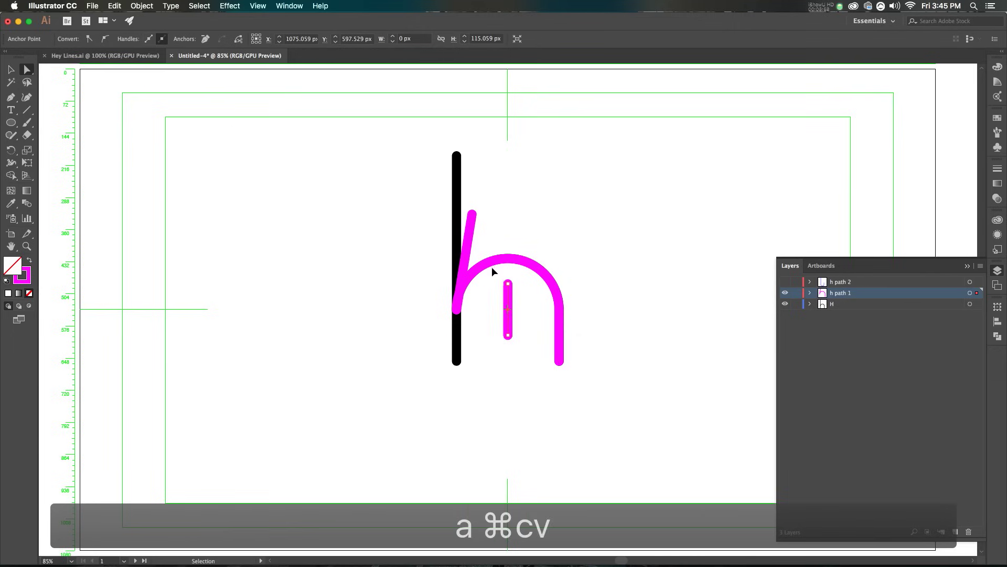
pyautogui.press('a')
pyautogui.moveTo(508, 337)
pyautogui.mouseDown()
pyautogui.moveTo(400, 173)
pyautogui.moveTo(429, 207)
pyautogui.moveTo(473, 215)
pyautogui.moveTo(429, 212)
pyautogui.moveTo(458, 208)
pyautogui.mouseUp()
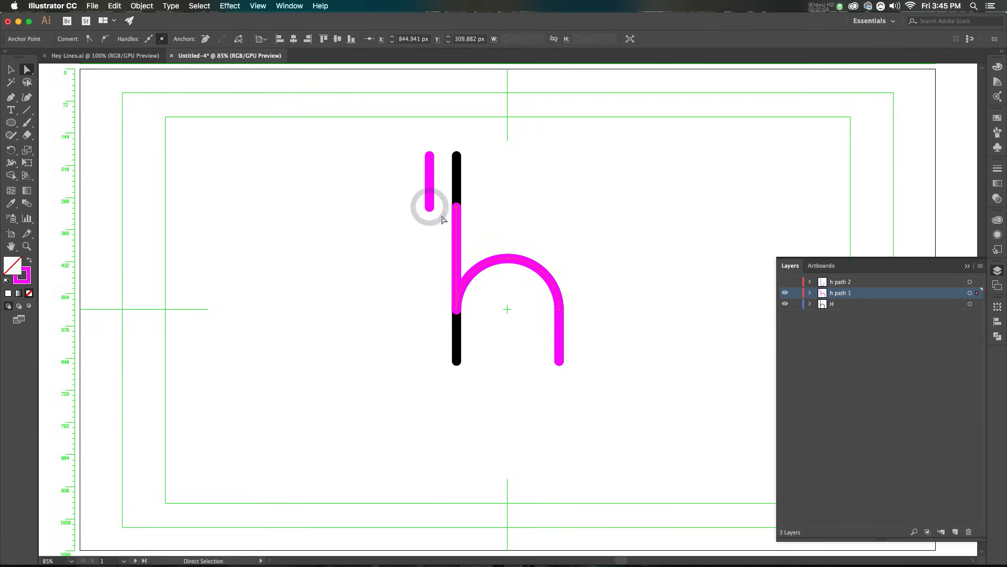
pyautogui.press('v')
pyautogui.click(429, 186)
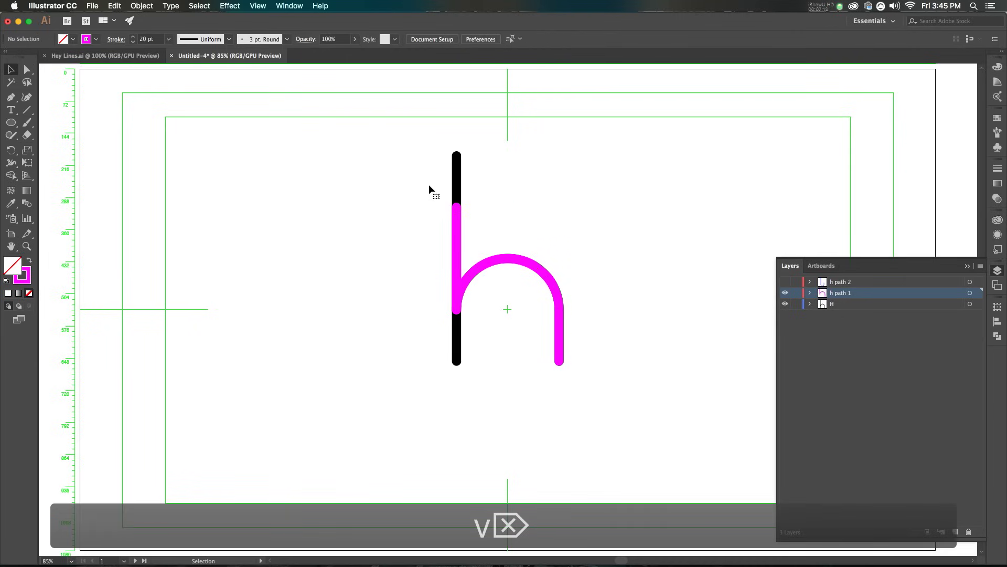
# Hide the H layer and join the separate magenta line and arch on h path 1 into a single path.
pyautogui.click(785, 304)
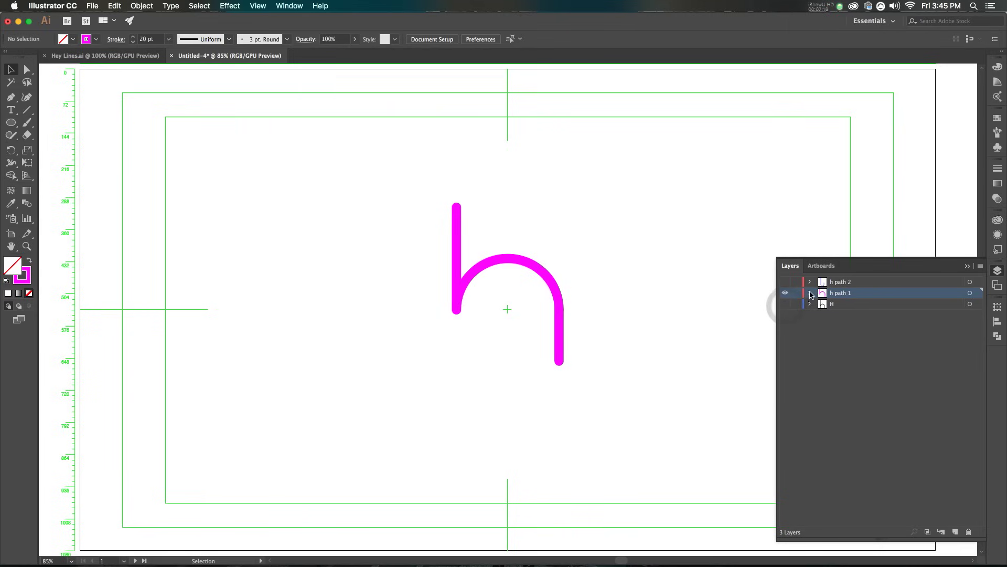
pyautogui.click(811, 293)
pyautogui.click(810, 284)
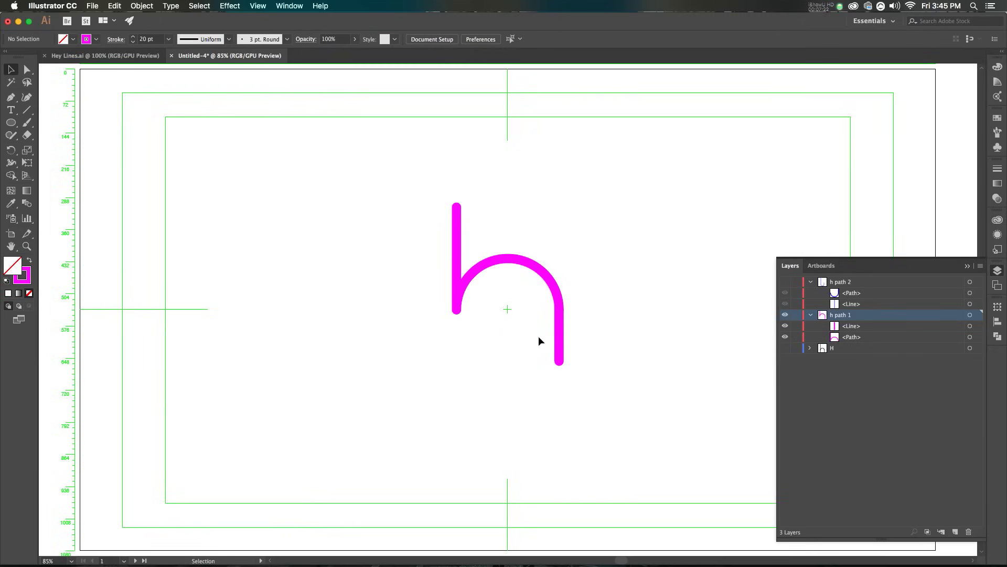
pyautogui.click(845, 326)
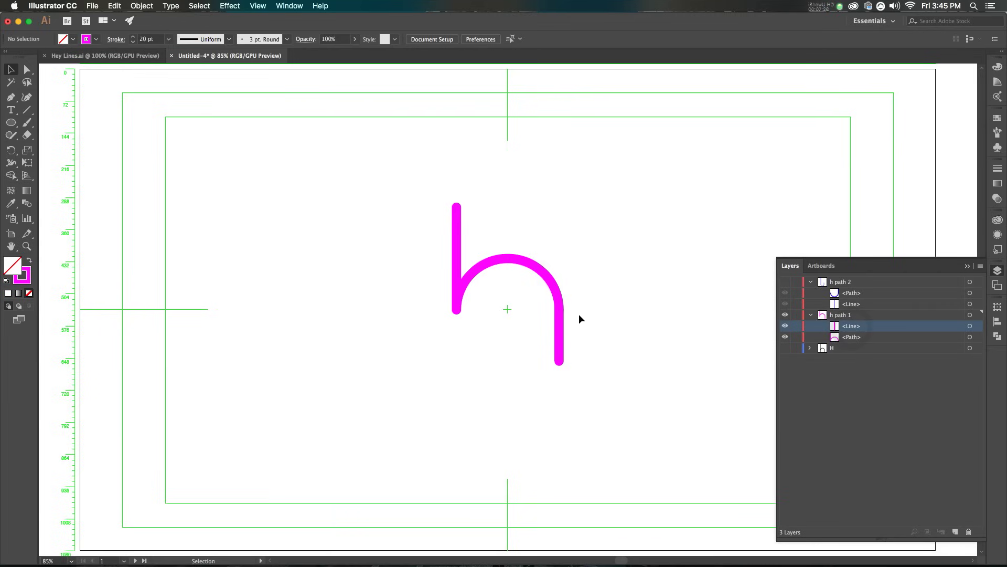
pyautogui.press('a')
pyautogui.moveTo(579, 300); pyautogui.dragTo(554, 313)
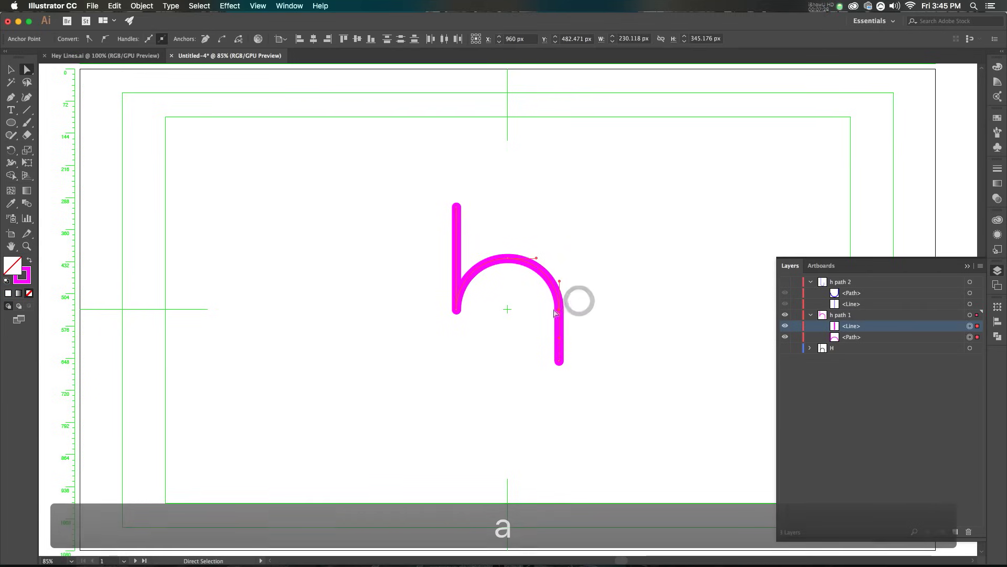
pyautogui.scroll(3, 556, 313)
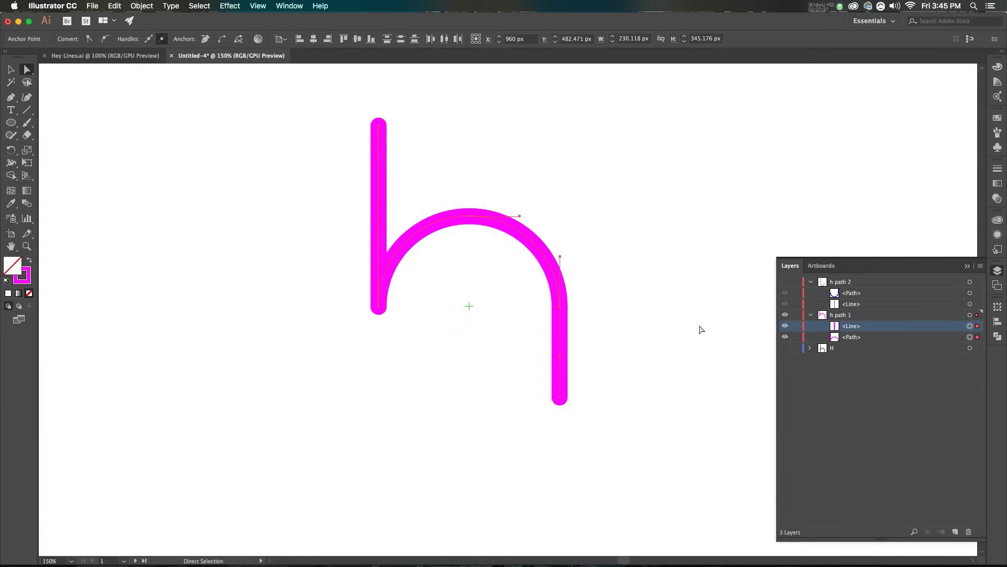
pyautogui.press('super+j')
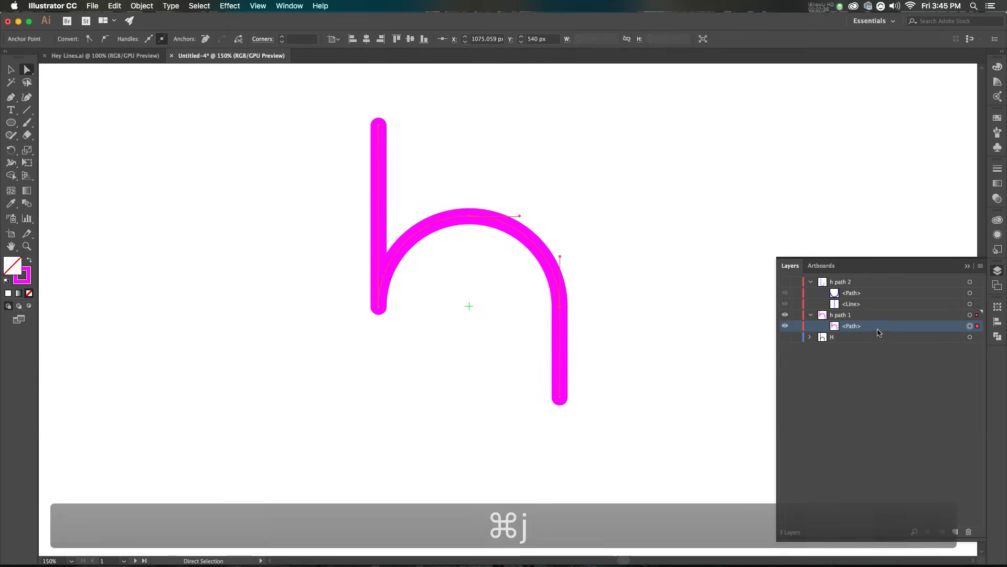
# Show h path 2, hide h path 1, and join the blue stem to the half circle at the stem's lower end.
pyautogui.click(785, 282)
pyautogui.click(785, 293)
pyautogui.click(785, 292)
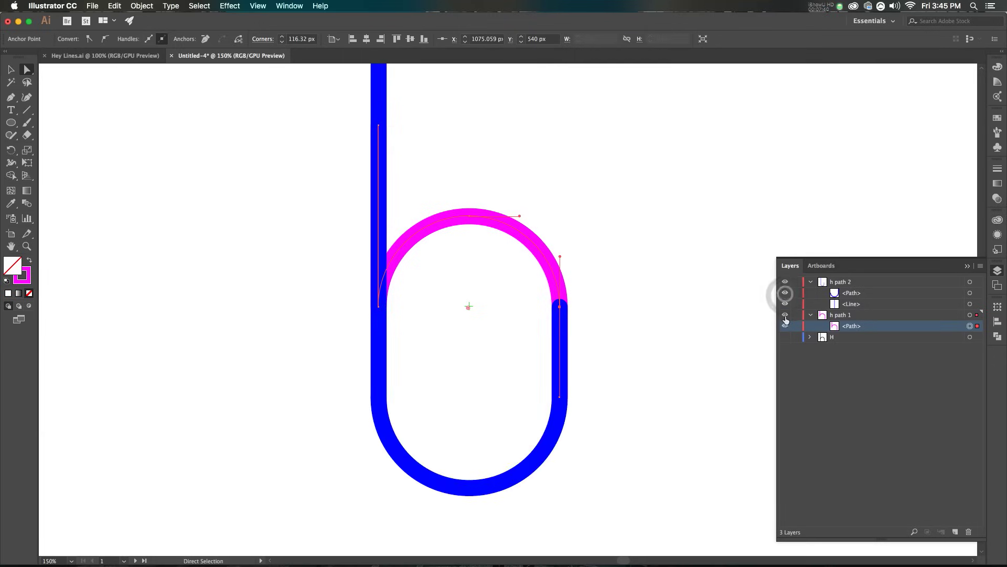
pyautogui.click(785, 315)
pyautogui.moveTo(414, 387); pyautogui.dragTo(375, 419)
pyautogui.press('super+j')
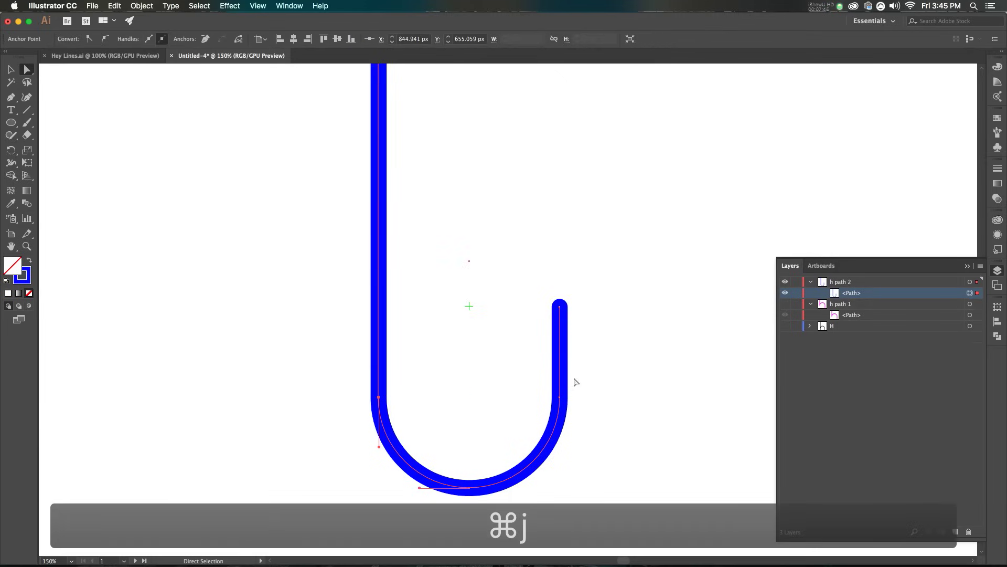
# Deselect the joined blue path and show the h path 1 and H layers again.
pyautogui.scroll(-1, 544, 270)
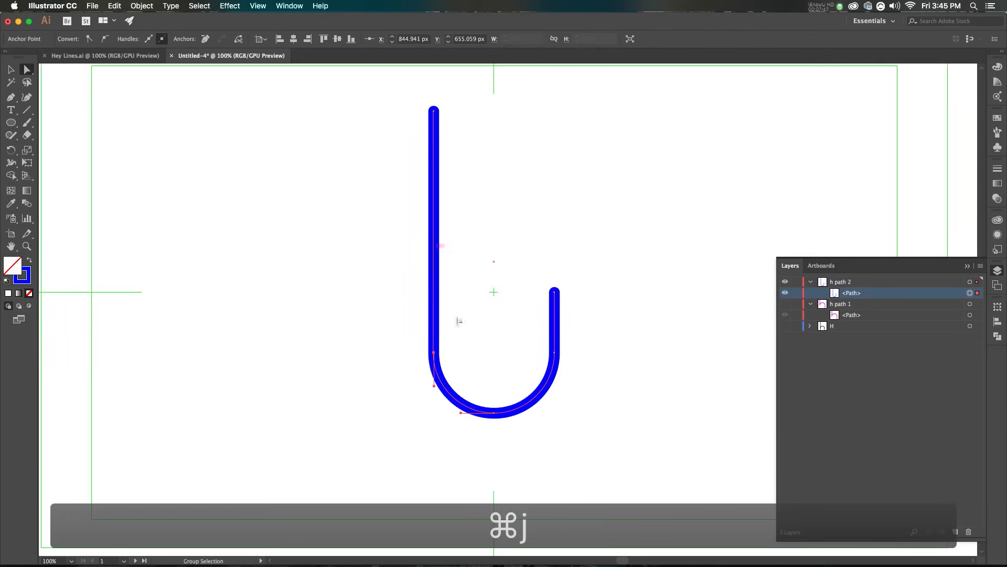
pyautogui.click(658, 261)
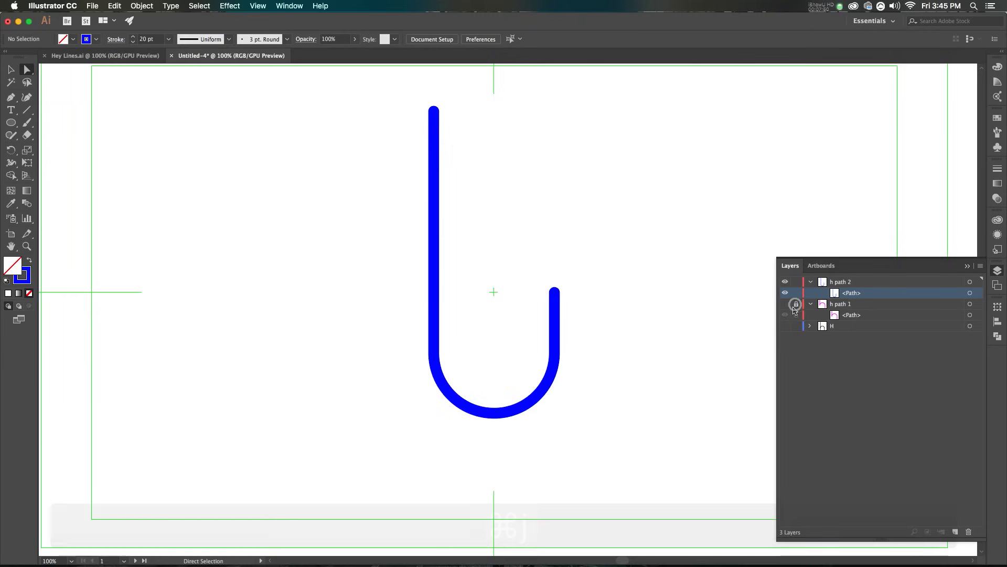
pyautogui.click(785, 304)
pyautogui.press('v')
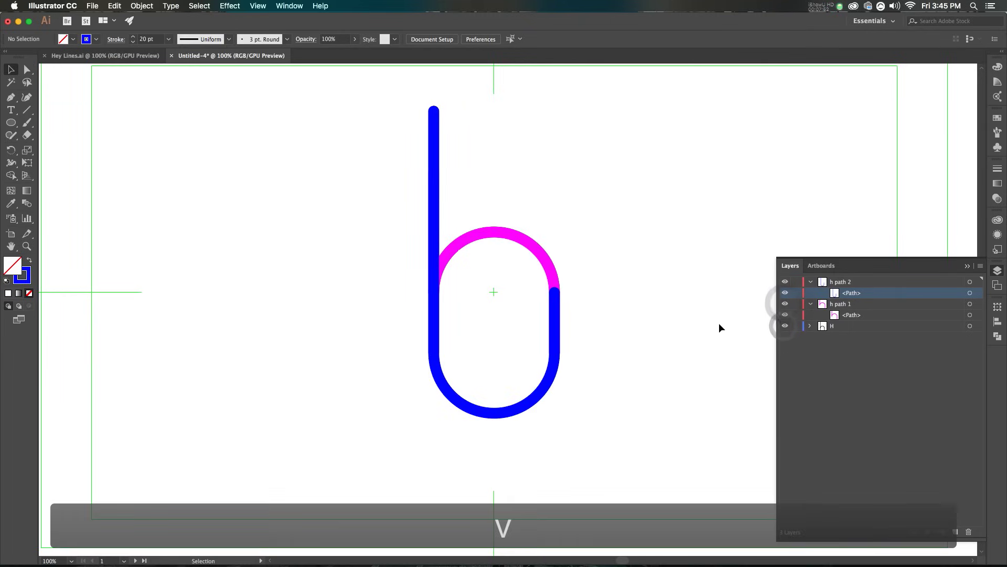
pyautogui.scroll(-1, 641, 257)
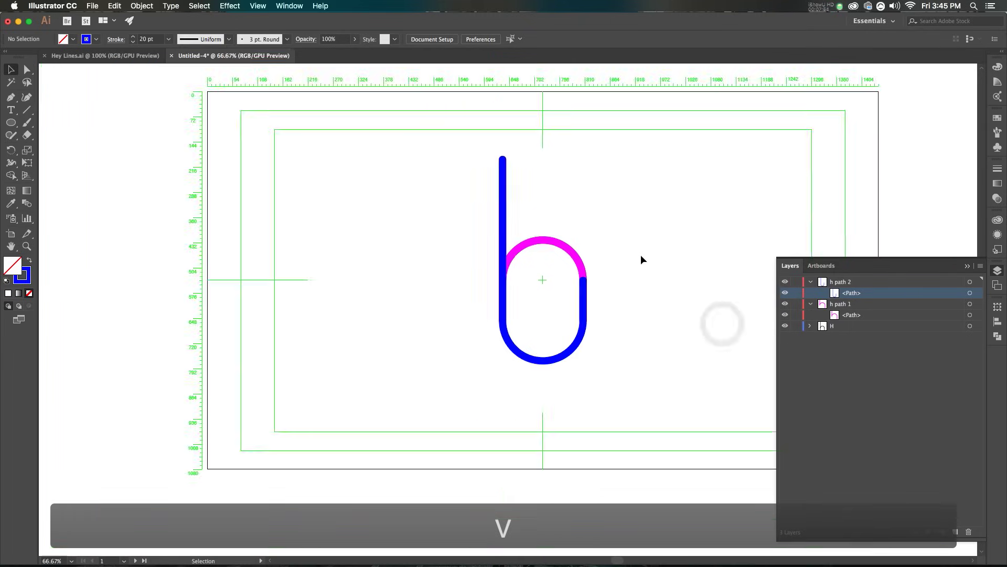
# Save the document as H.ai in the TUT116_Hey lines folder with the default Illustrator CC options.
pyautogui.press('super+s')
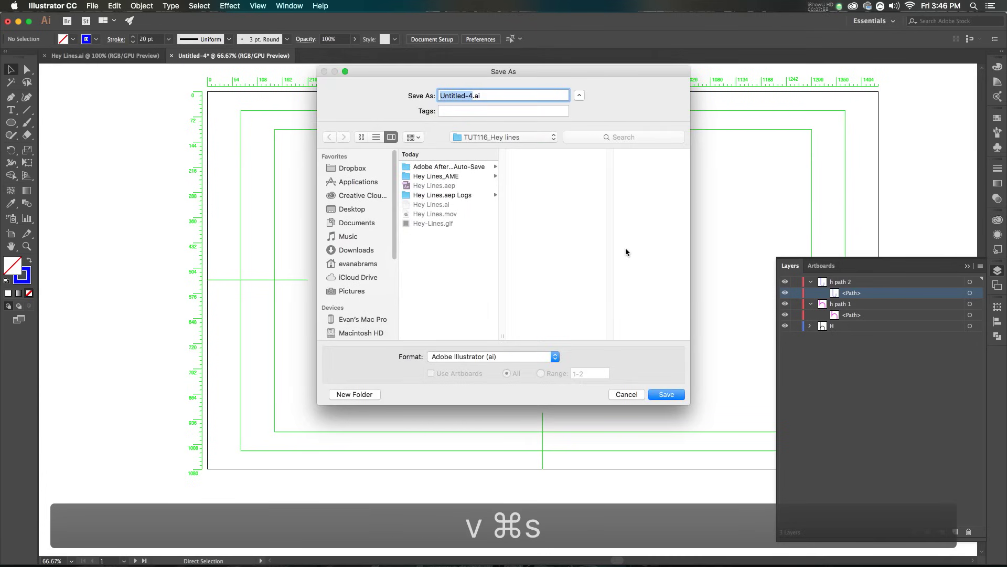
pyautogui.write('H')
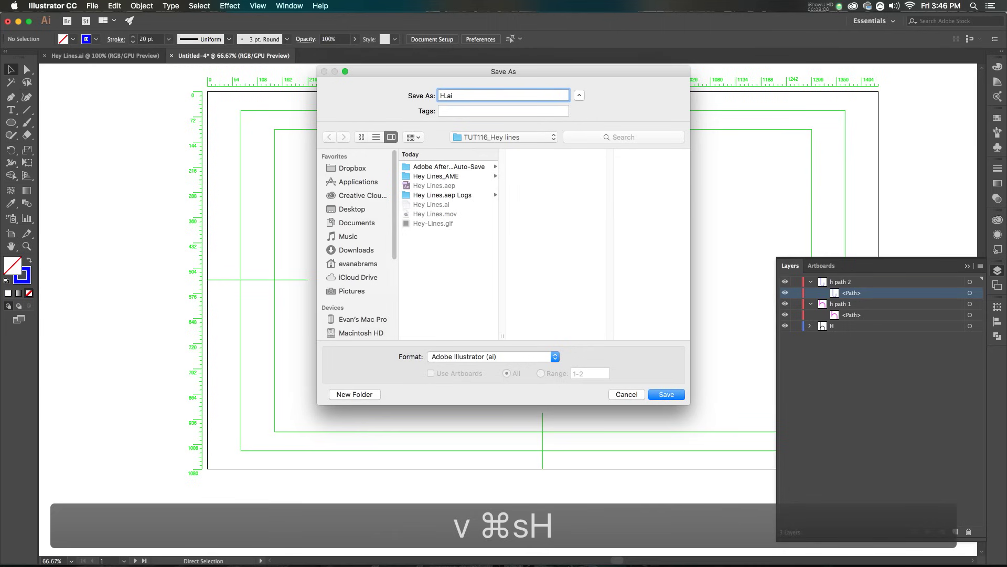
pyautogui.press('Return')
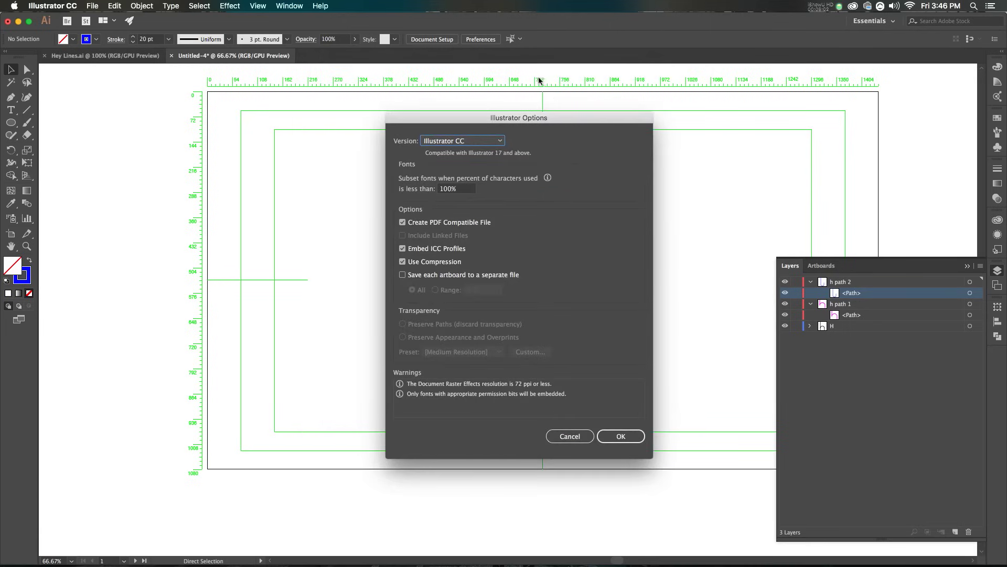
pyautogui.click(619, 436)
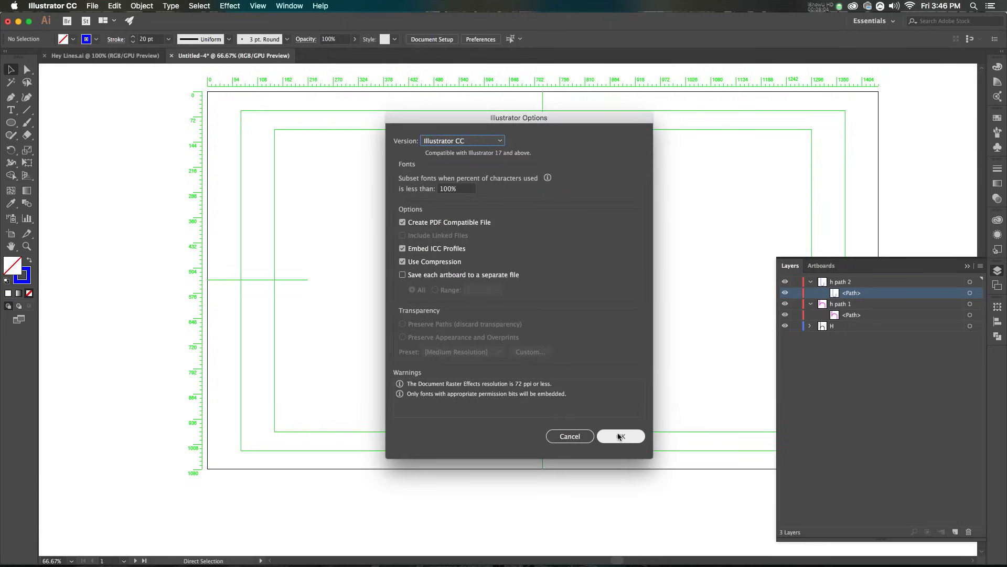
# Switch to After Effects and start a new project, saving the changes to Hey Lines.aep.
pyautogui.press('super+Tab')
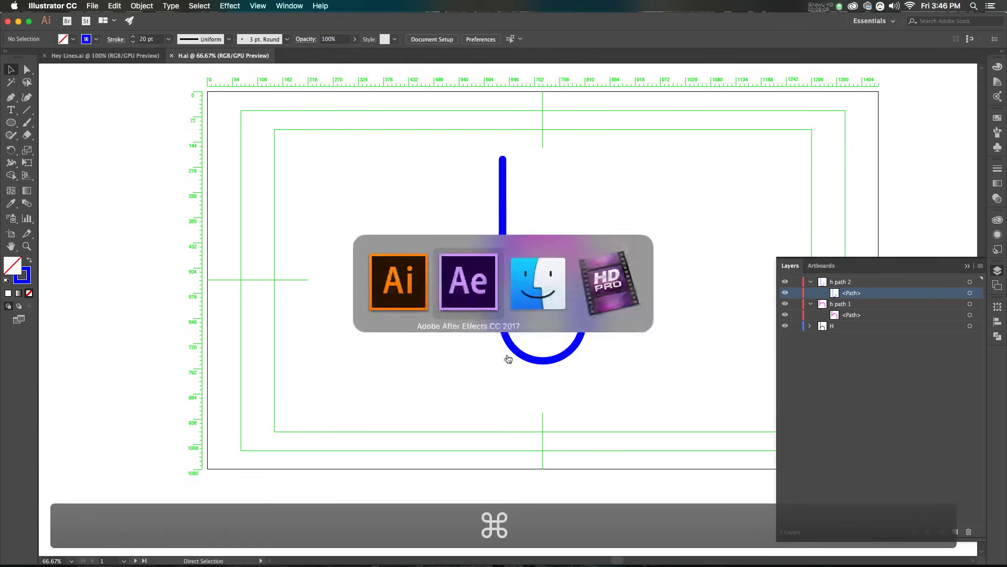
pyautogui.click(480, 302)
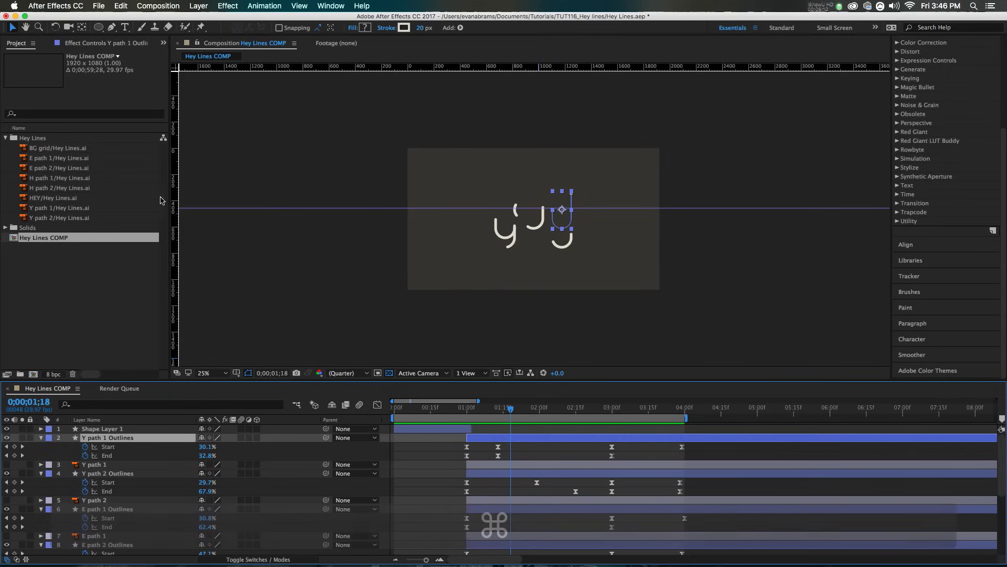
pyautogui.click(101, 5)
pyautogui.moveTo(108, 18)
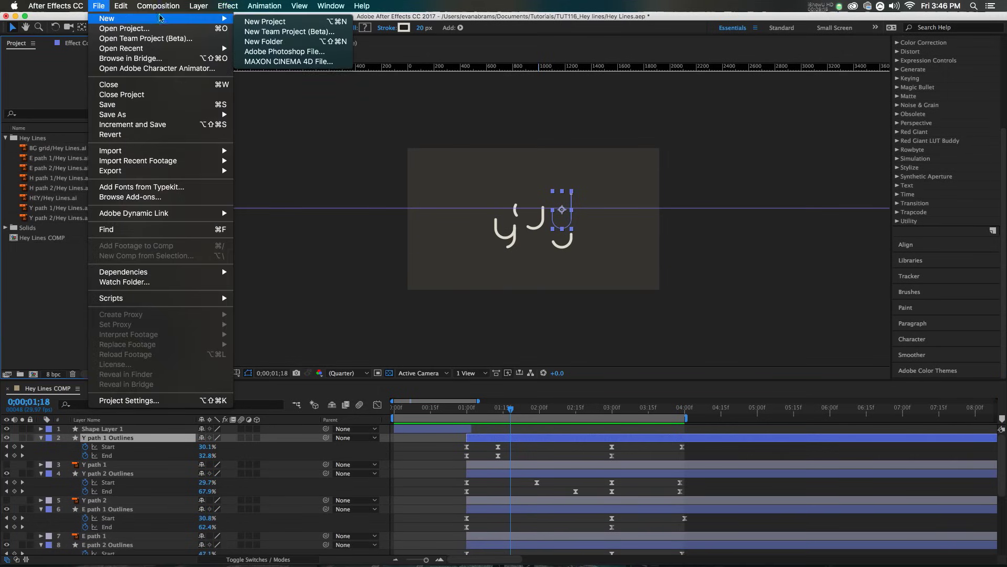
pyautogui.click(262, 20)
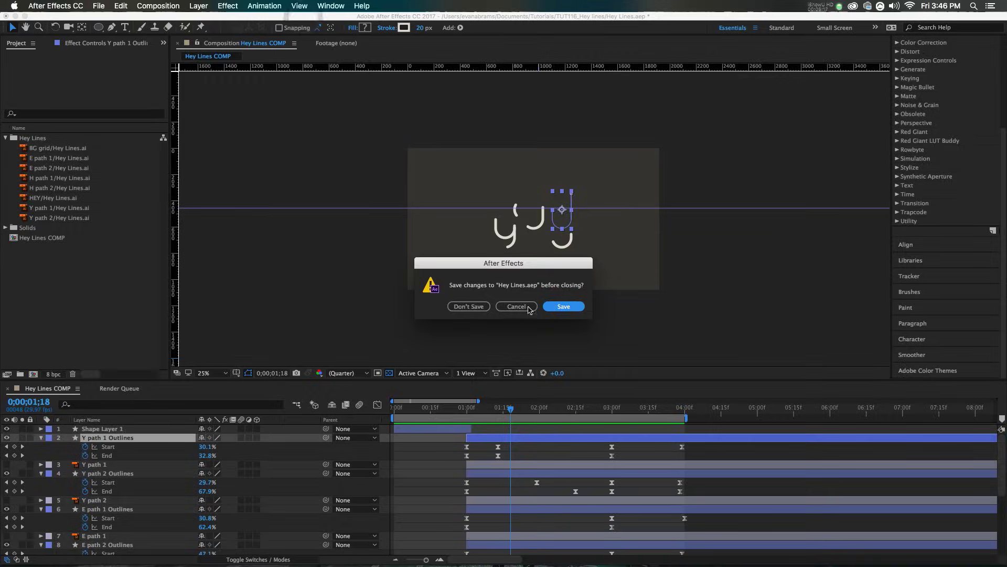
pyautogui.click(566, 306)
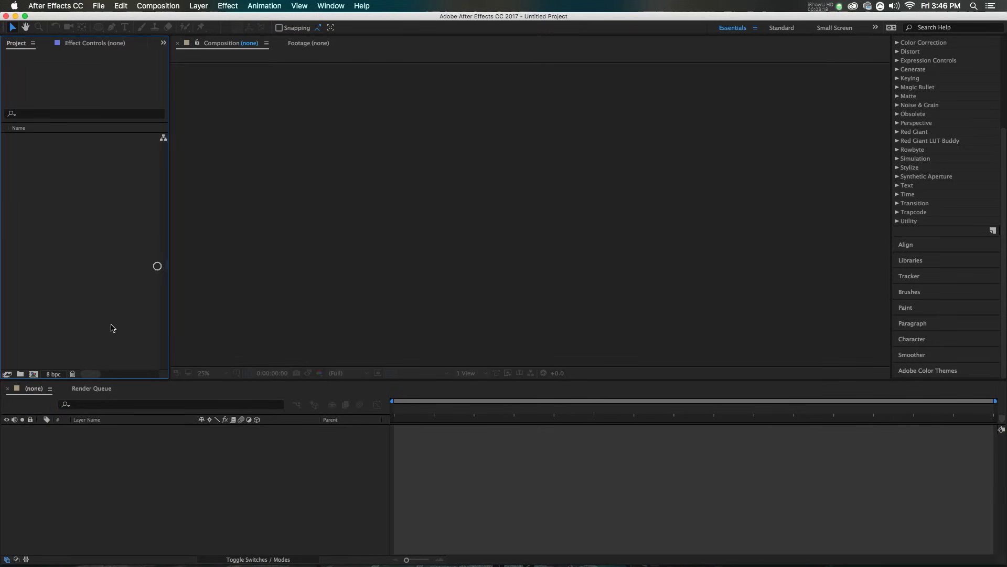
# Import H.ai as a composition with footage dimensions set to Layer Size, and open the H composition.
pyautogui.doubleClick(77, 266)
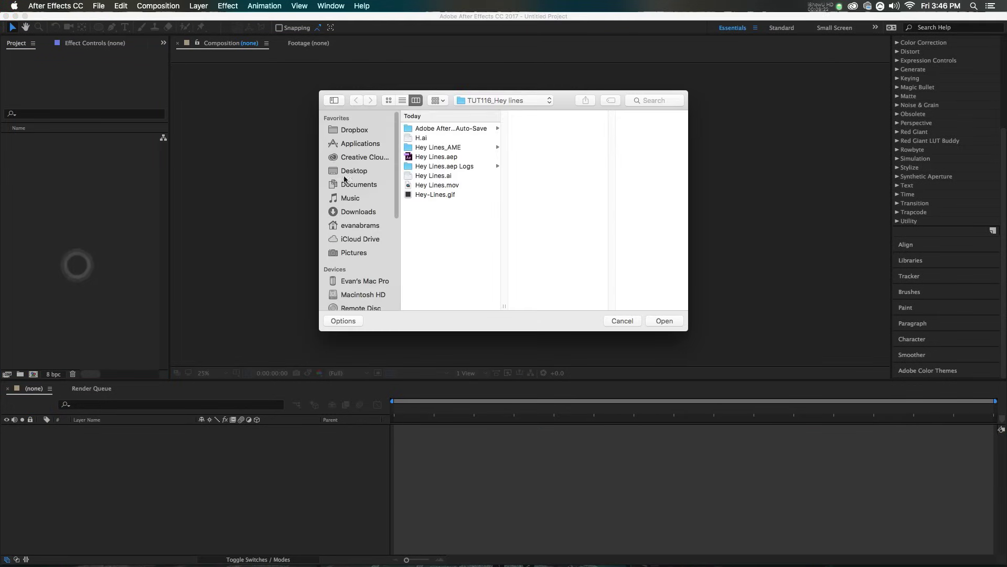
pyautogui.doubleClick(436, 140)
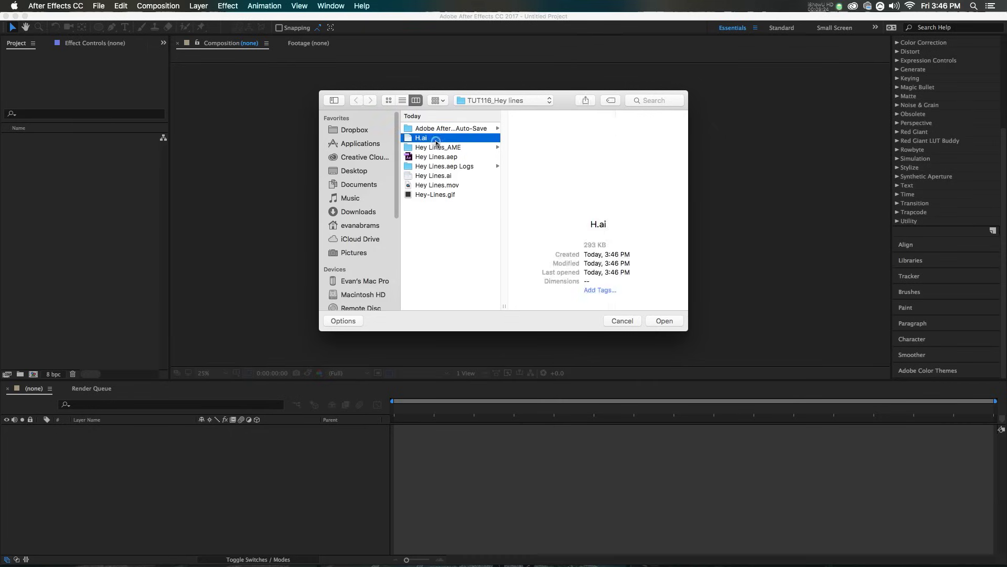
pyautogui.click(359, 198)
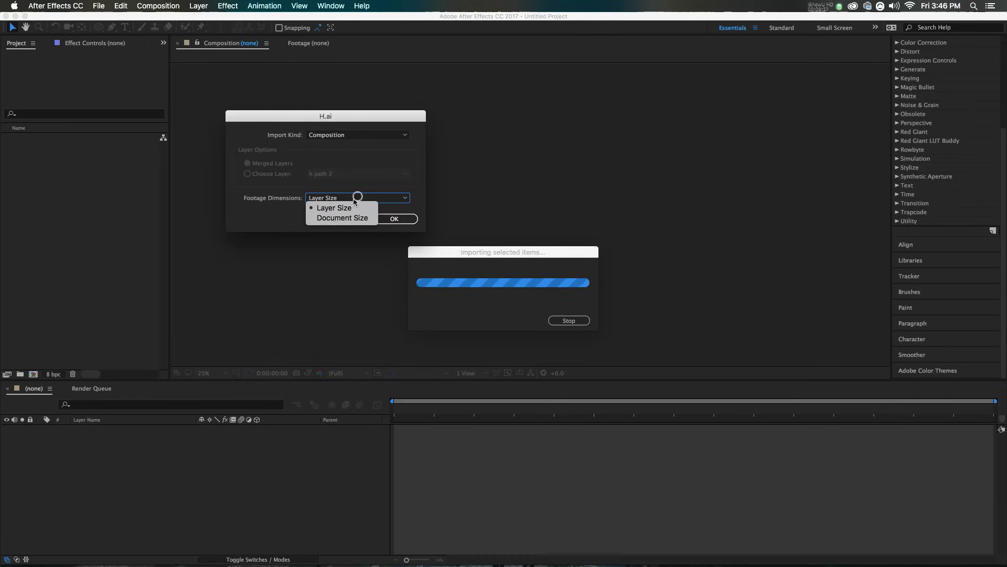
pyautogui.click(351, 202)
pyautogui.click(393, 219)
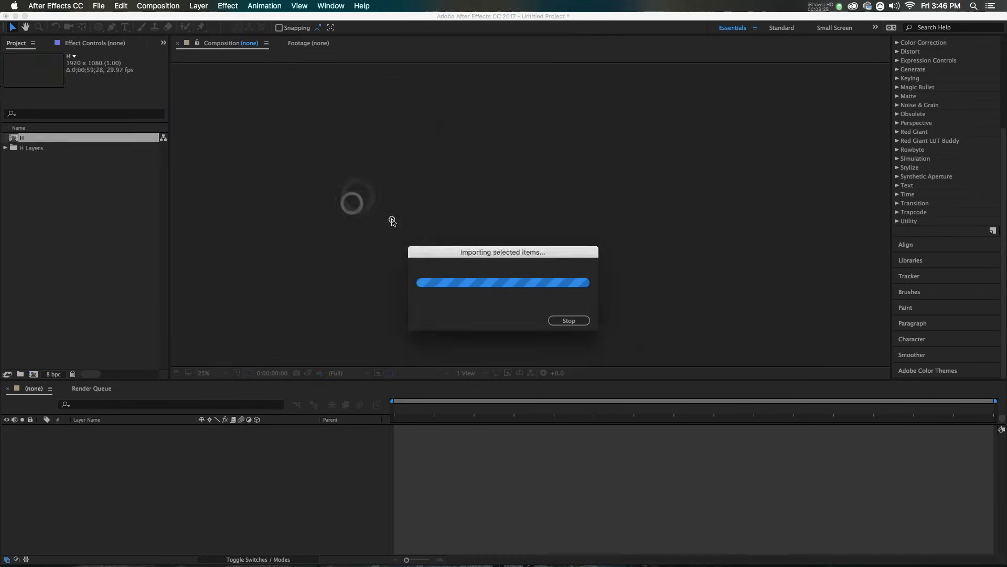
pyautogui.doubleClick(38, 139)
pyautogui.scroll(2, 529, 214)
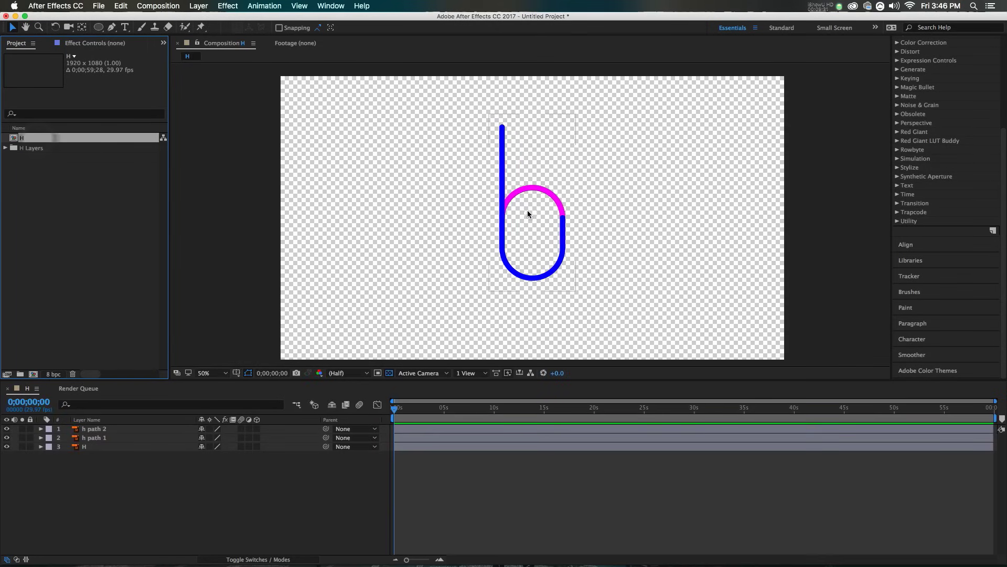
# Hide all three layers of the H composition and show H, h path 1 and h path 2 again one by one.
pyautogui.moveTo(6, 428); pyautogui.dragTo(21, 460)
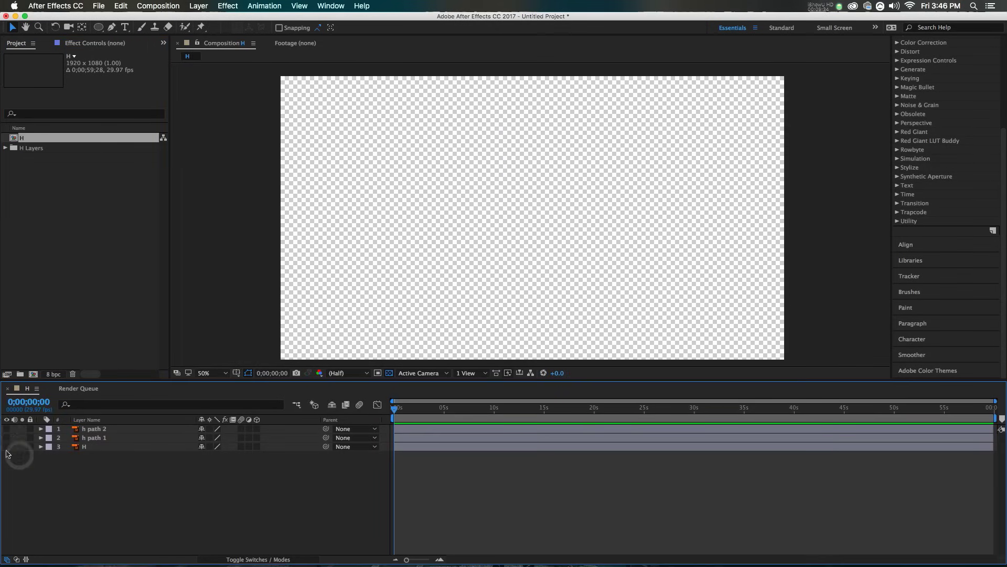
pyautogui.click(6, 446)
pyautogui.click(6, 438)
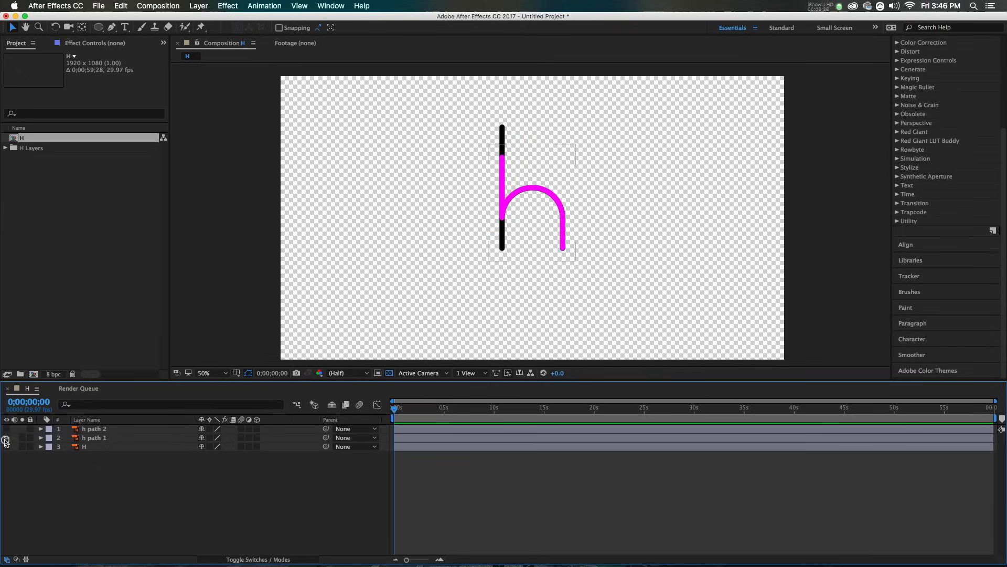
pyautogui.click(7, 429)
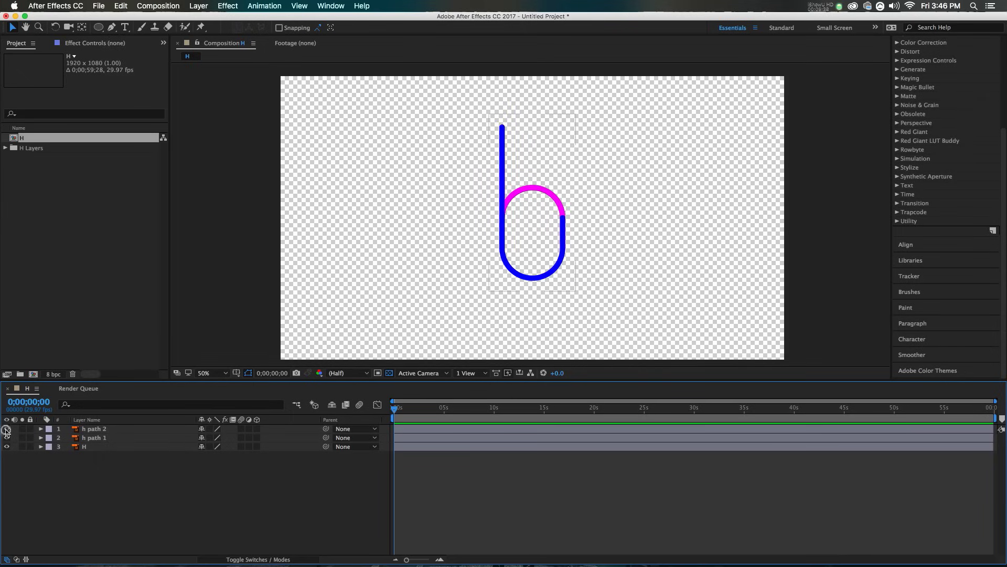
# Create shapes from the h path 1 and h path 2 vector layers.
pyautogui.click(98, 438)
pyautogui.keyDown('shift'); pyautogui.click(96, 429); pyautogui.keyUp('shift')
pyautogui.rightClick(99, 433)
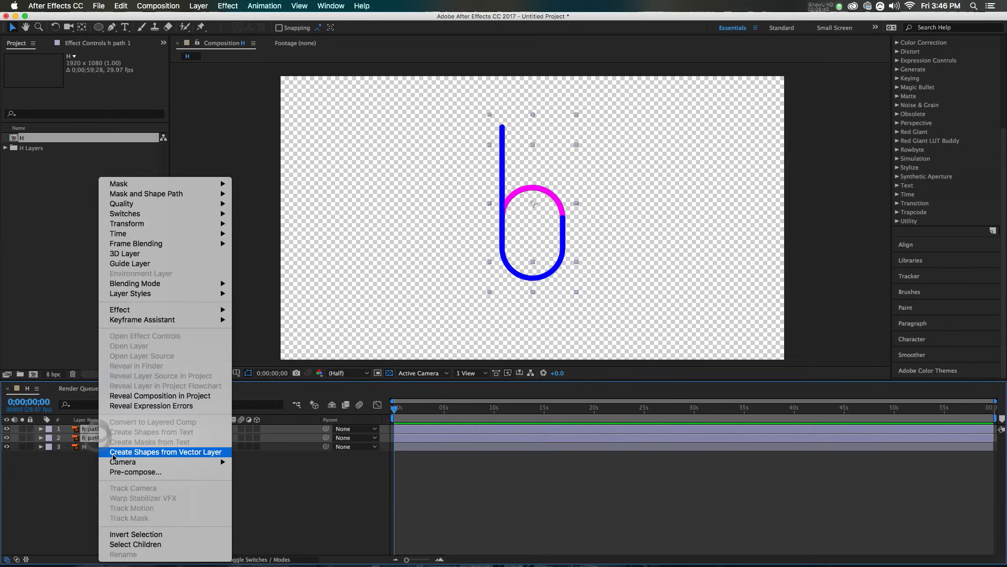
pyautogui.click(118, 453)
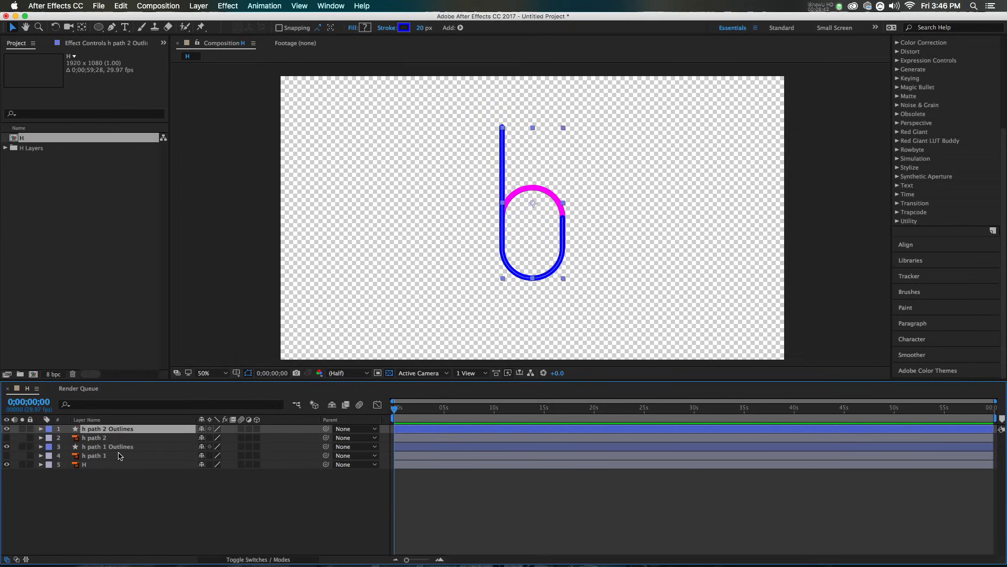
# Expand Stroke 1 in Group 1 of h path 2 Outlines and review its Line Cap and Line Join settings.
pyautogui.scroll(4, 598, 225)
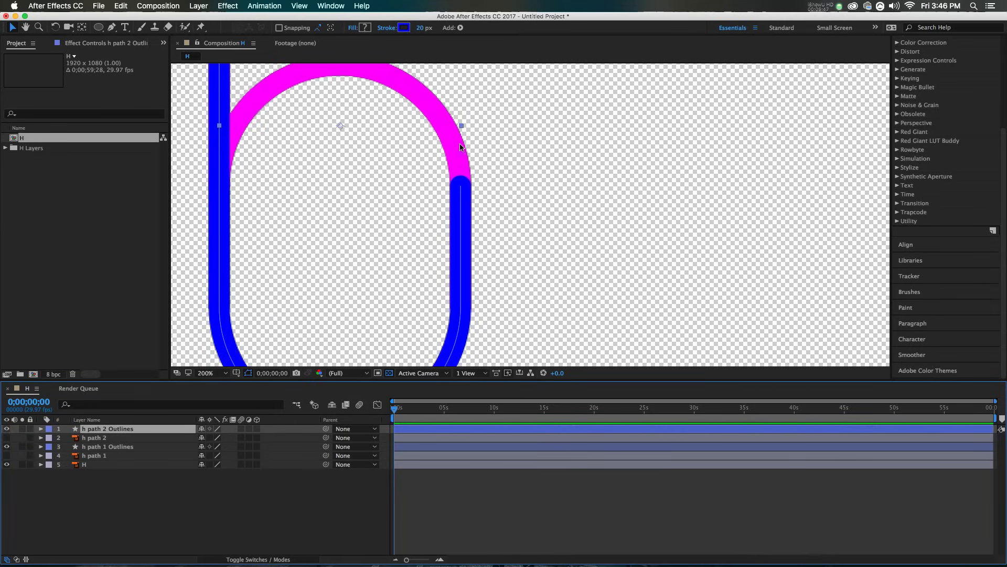
pyautogui.click(40, 429)
pyautogui.click(50, 438)
pyautogui.click(78, 447)
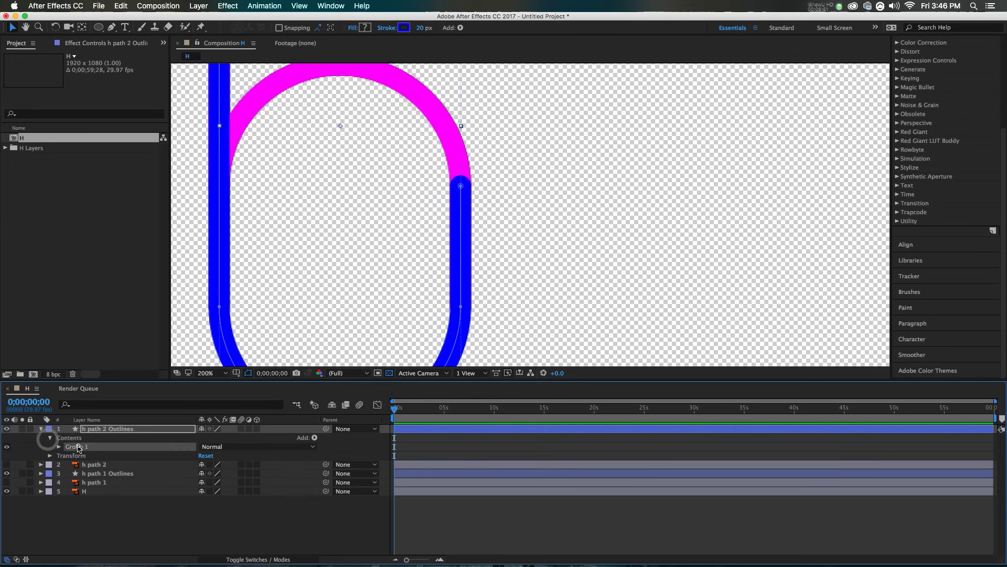
pyautogui.click(59, 447)
pyautogui.click(67, 464)
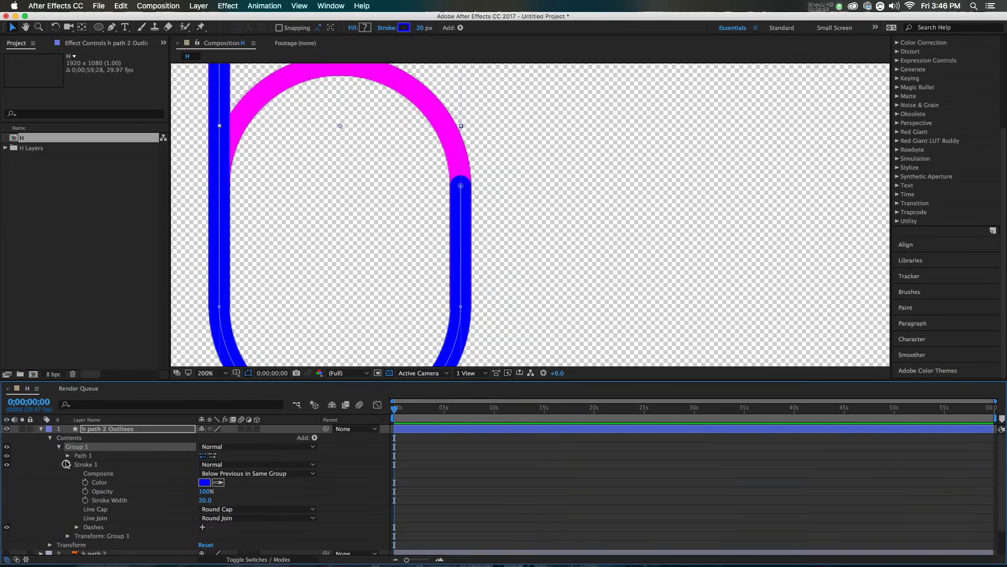
pyautogui.click(125, 509)
pyautogui.keyDown('shift'); pyautogui.click(122, 518); pyautogui.keyUp('shift')
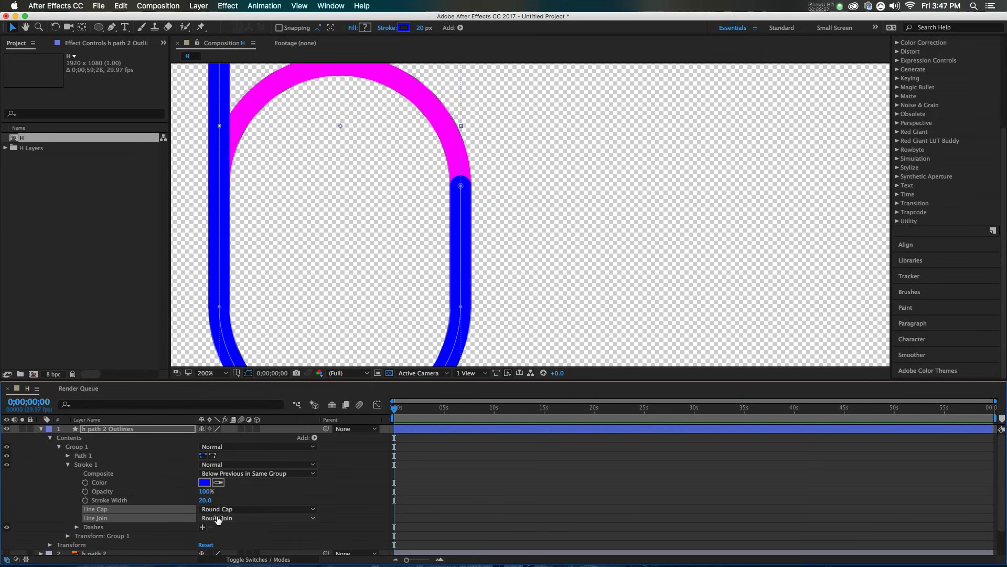
pyautogui.click(218, 520)
pyautogui.click(273, 491)
pyautogui.scroll(-1, 395, 230)
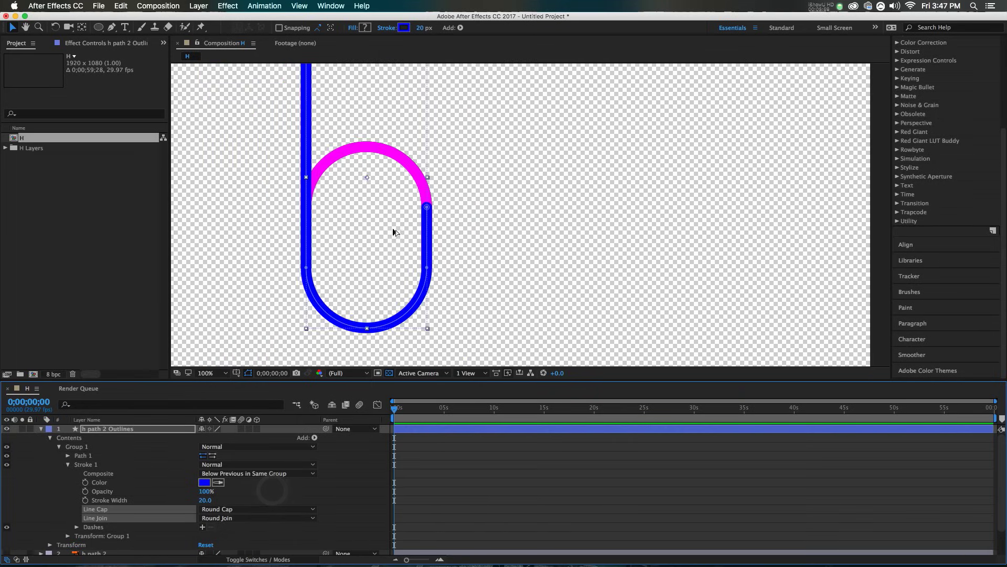
# Add Trim Paths to Group 1 of h path 2 Outlines and expand its properties.
pyautogui.click(91, 454)
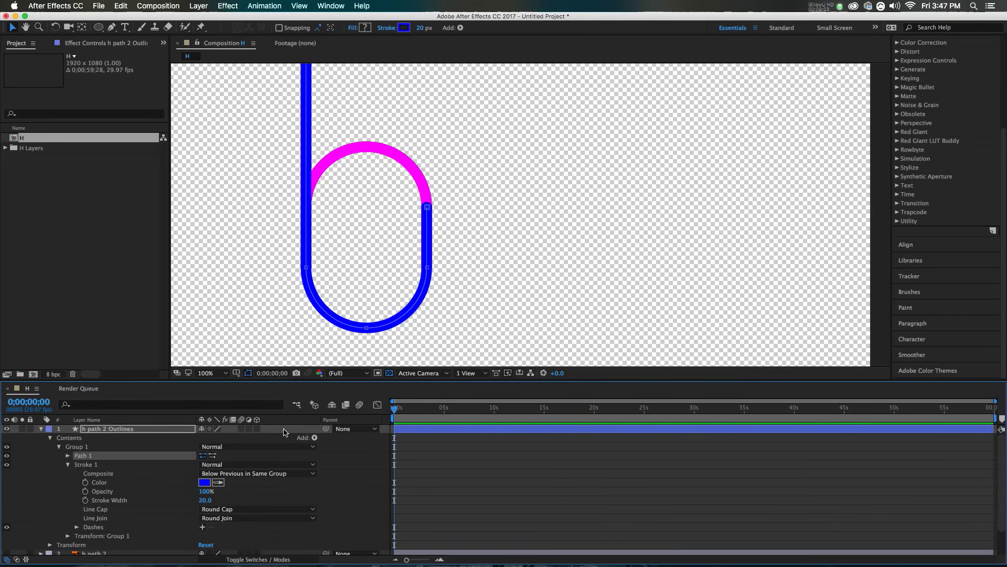
pyautogui.click(314, 438)
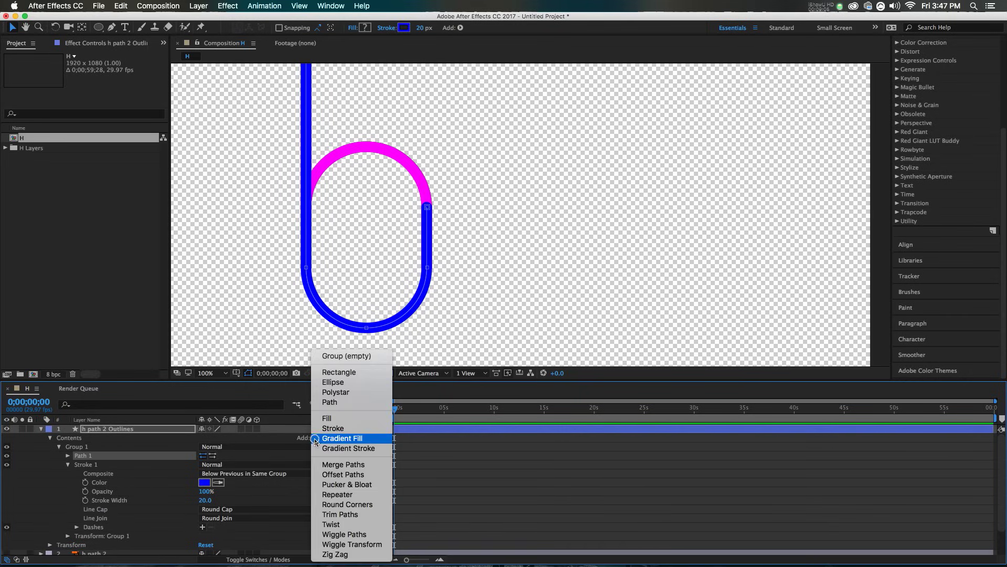
pyautogui.click(340, 514)
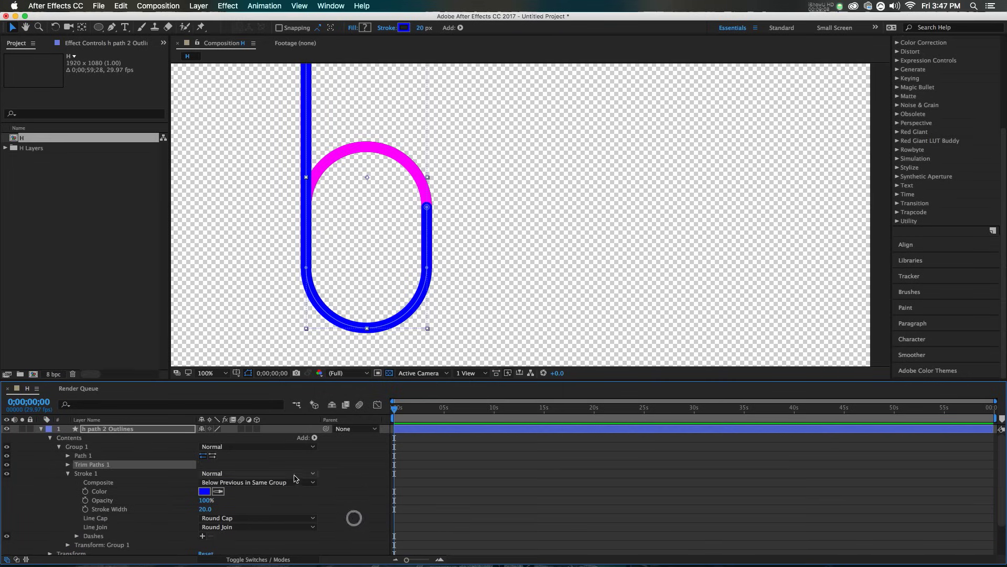
pyautogui.click(67, 465)
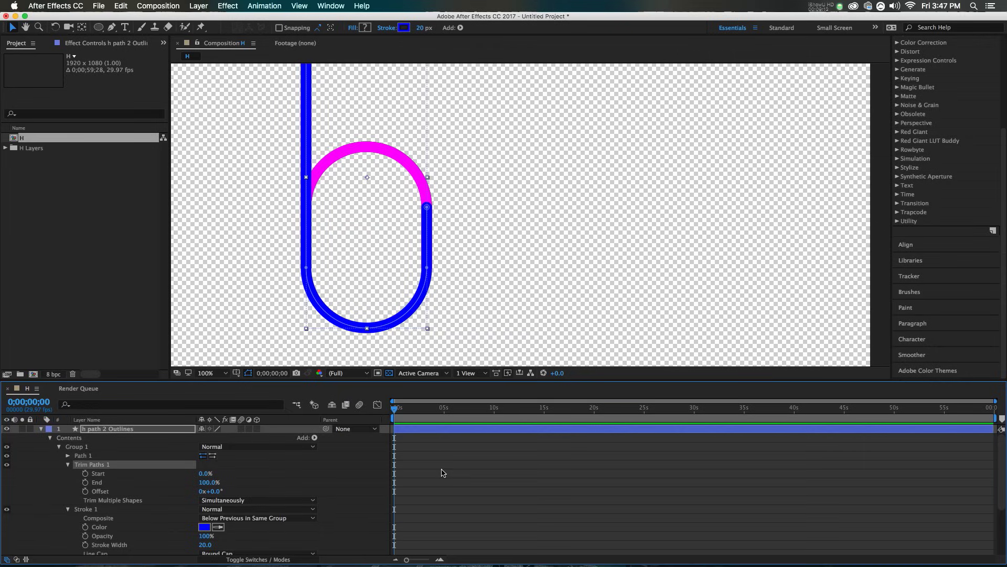
# Set the Trim Paths End to 0% and add Start and End keyframes at the beginning of the composition.
pyautogui.click(101, 474)
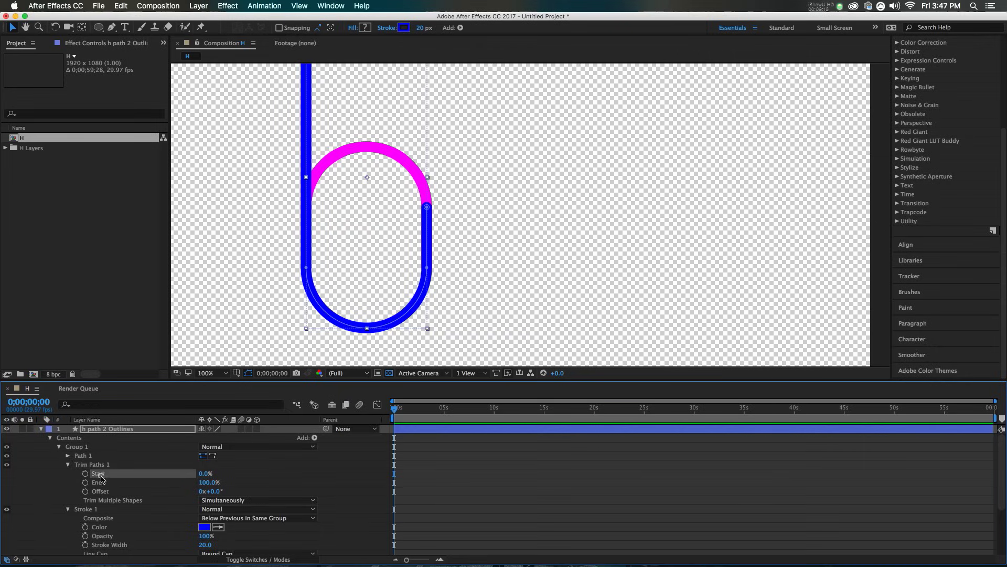
pyautogui.click(207, 482)
pyautogui.write('0')
pyautogui.press('Return')
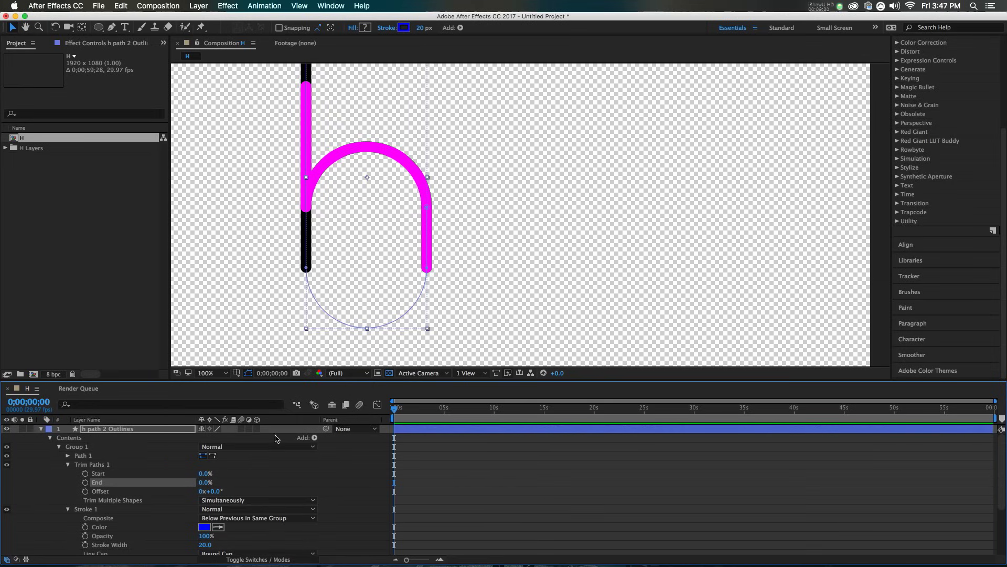
pyautogui.click(84, 473)
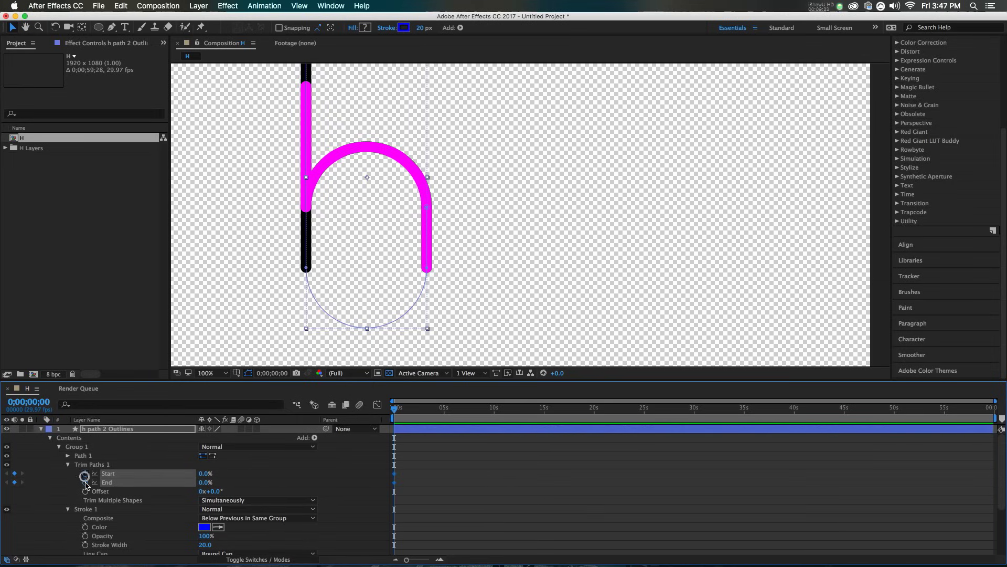
pyautogui.click(85, 482)
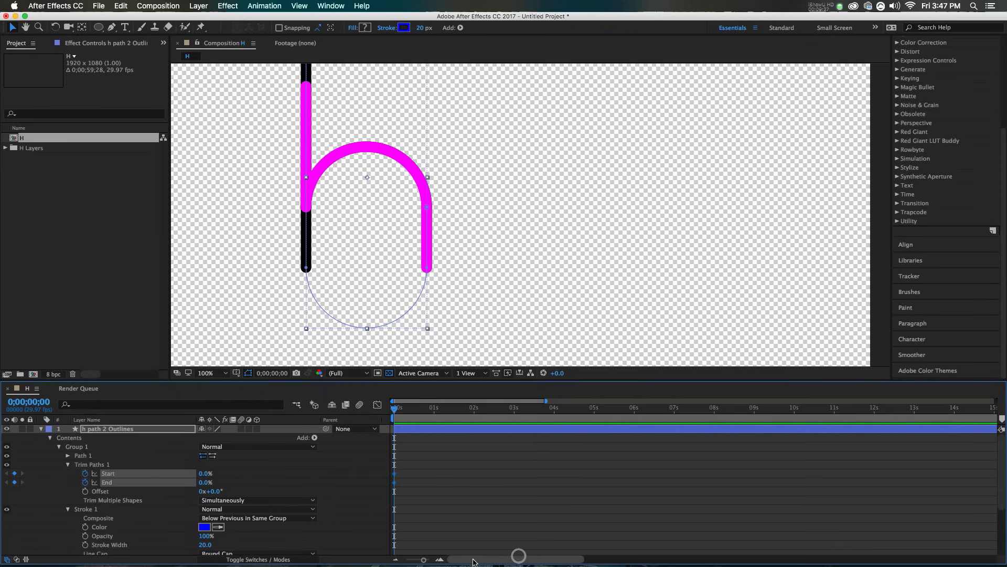
# At 2 seconds, keyframe the Trim Paths End at 100% and Start at 50.9% to match the stem's lower end.
pyautogui.click(473, 413)
pyautogui.moveTo(473, 413); pyautogui.dragTo(474, 413)
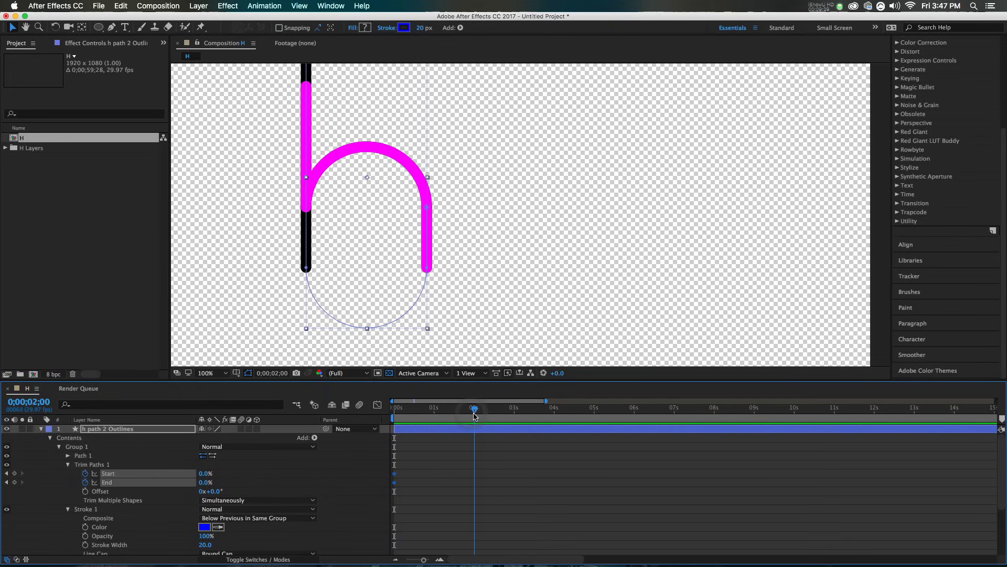
pyautogui.click(238, 477)
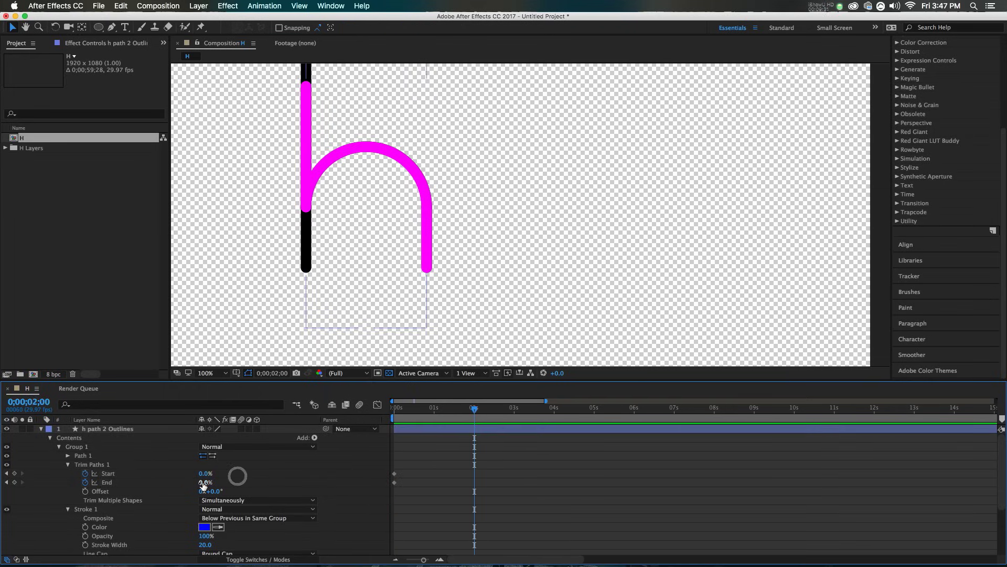
pyautogui.moveTo(202, 483); pyautogui.dragTo(347, 480)
pyautogui.moveTo(204, 475); pyautogui.dragTo(230, 473)
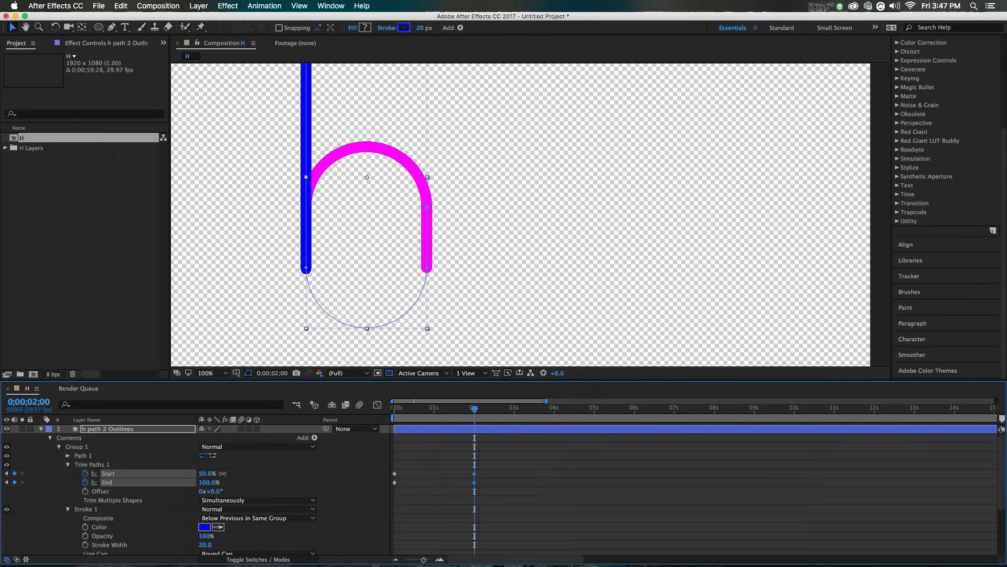
pyautogui.moveTo(224, 474); pyautogui.dragTo(225, 474)
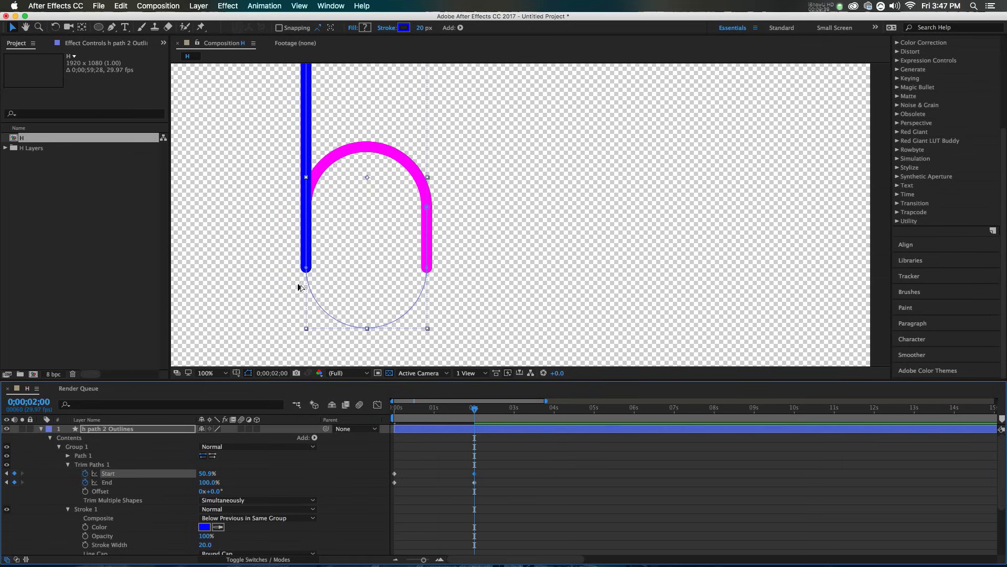
pyautogui.scroll(3, 298, 262)
pyautogui.moveTo(518, 290); pyautogui.dragTo(526, 74)
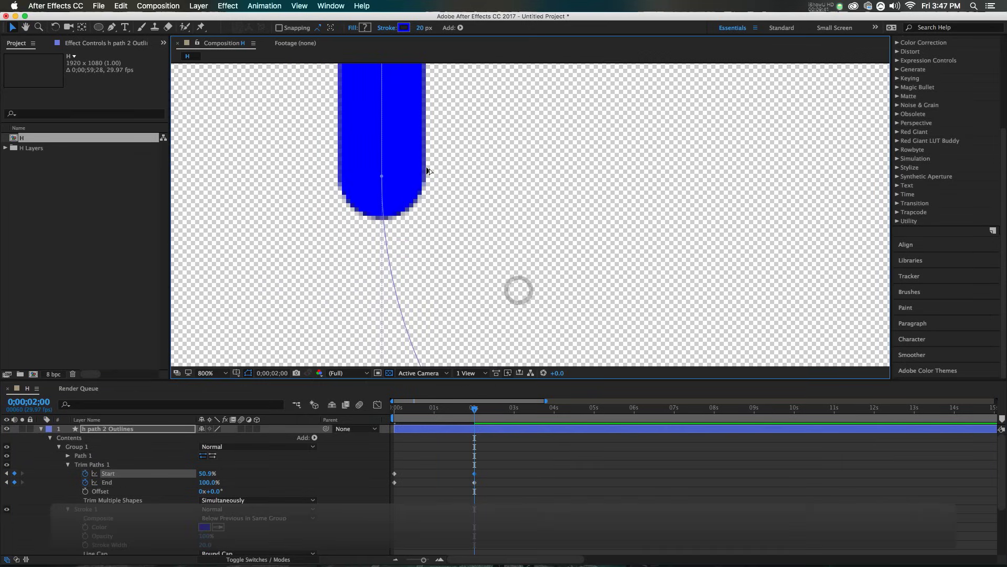
# Preview the blue stem's line animation from the beginning and return to the keyframes at 2 seconds.
pyautogui.scroll(-3, 423, 173)
pyautogui.scroll(-2, 525, 156)
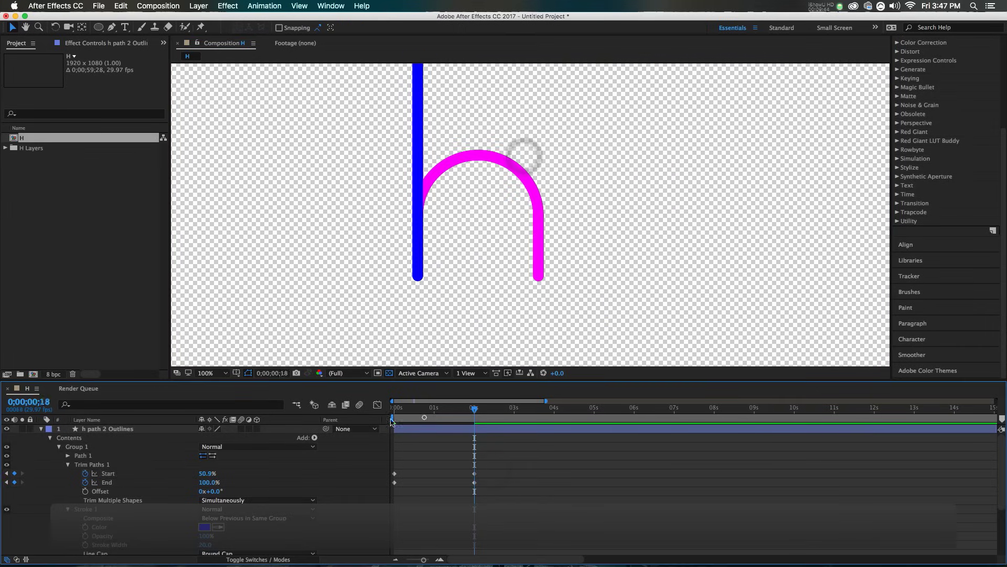
pyautogui.press('Home')
pyautogui.press('space')
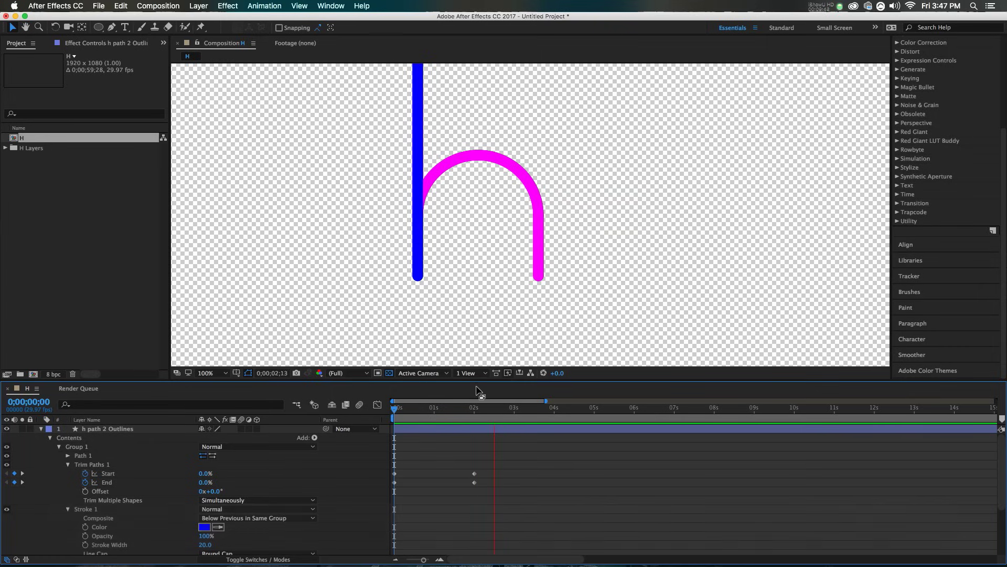
pyautogui.click(474, 411)
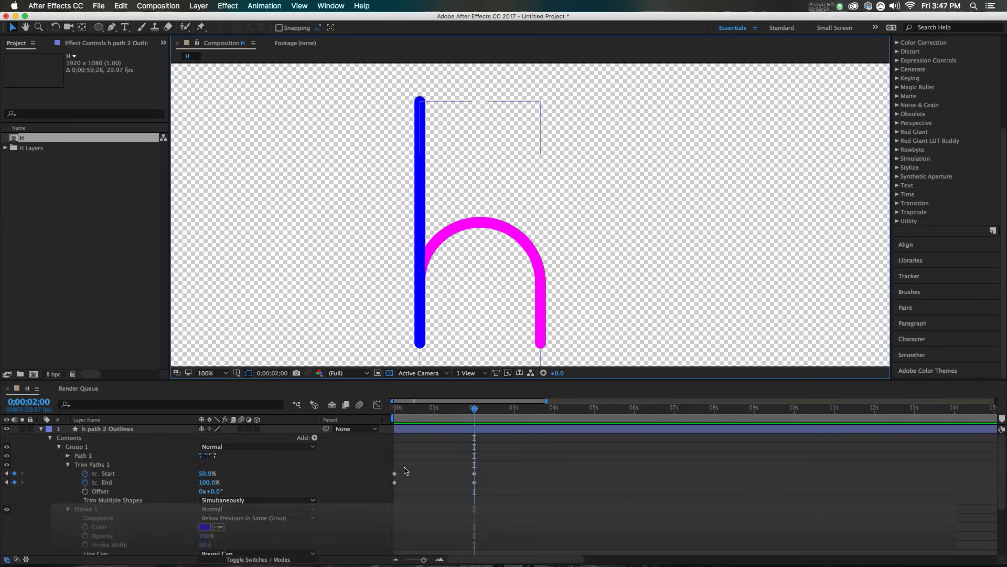
# Apply Easy Ease to all Trim Paths Start and End keyframes and show their curves in the Graph Editor.
pyautogui.moveTo(496, 455); pyautogui.dragTo(387, 499)
pyautogui.press('F9')
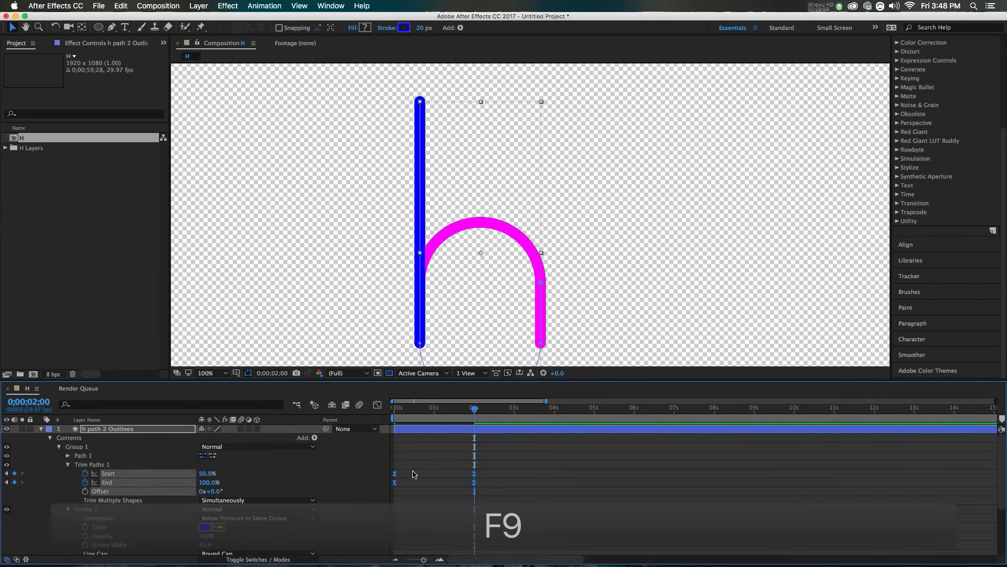
pyautogui.rightClick(395, 478)
pyautogui.moveTo(465, 555)
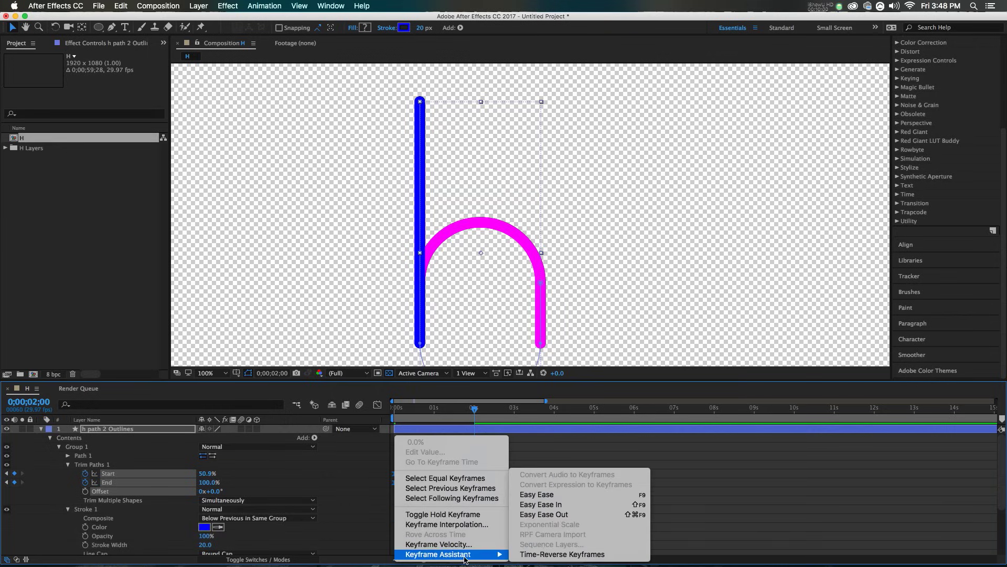
pyautogui.click(553, 515)
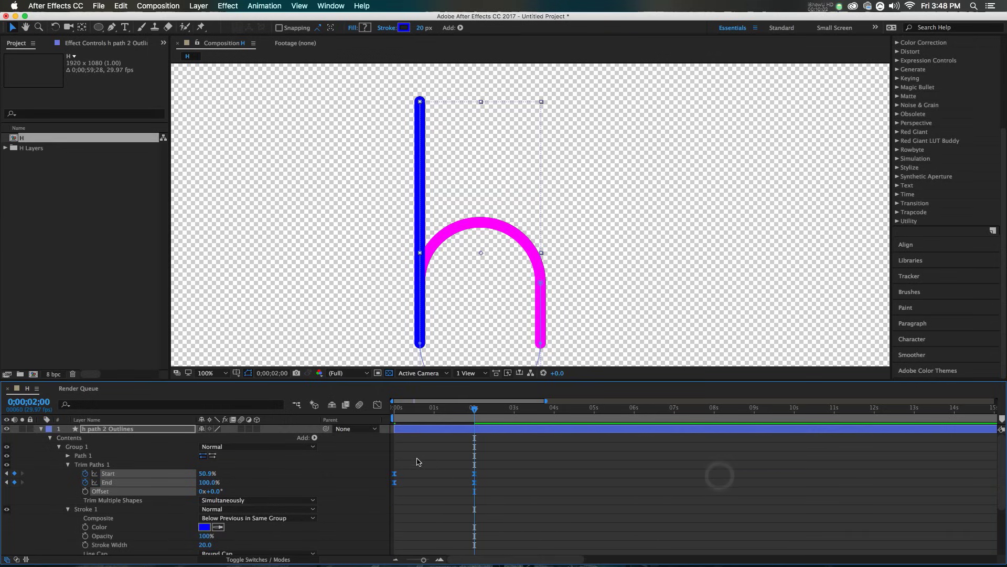
pyautogui.click(376, 404)
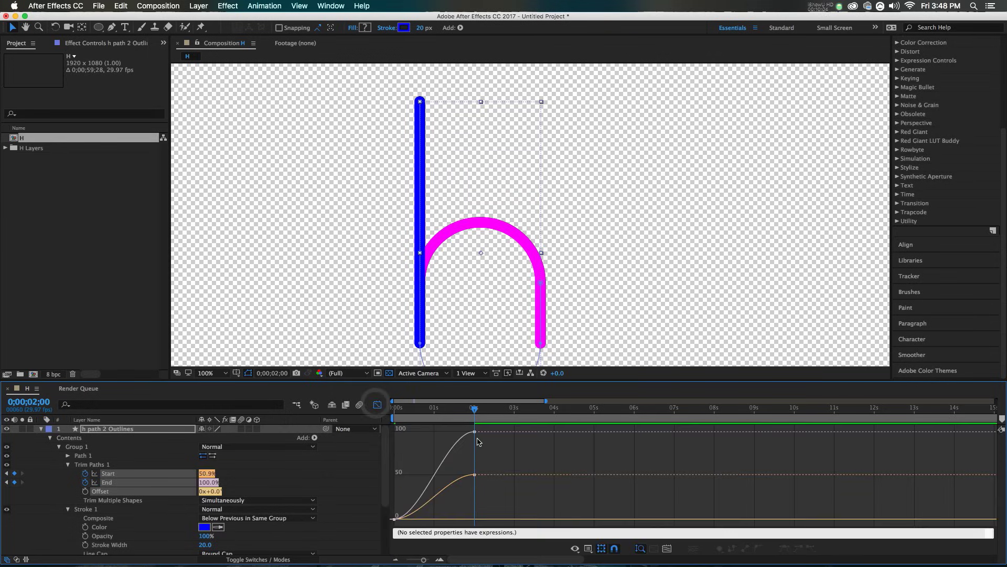
# Show the speed graph, extend the incoming ease of the Start and End keyframes at 2 seconds toward the beginning, and preview.
pyautogui.click(613, 549)
pyautogui.click(612, 474)
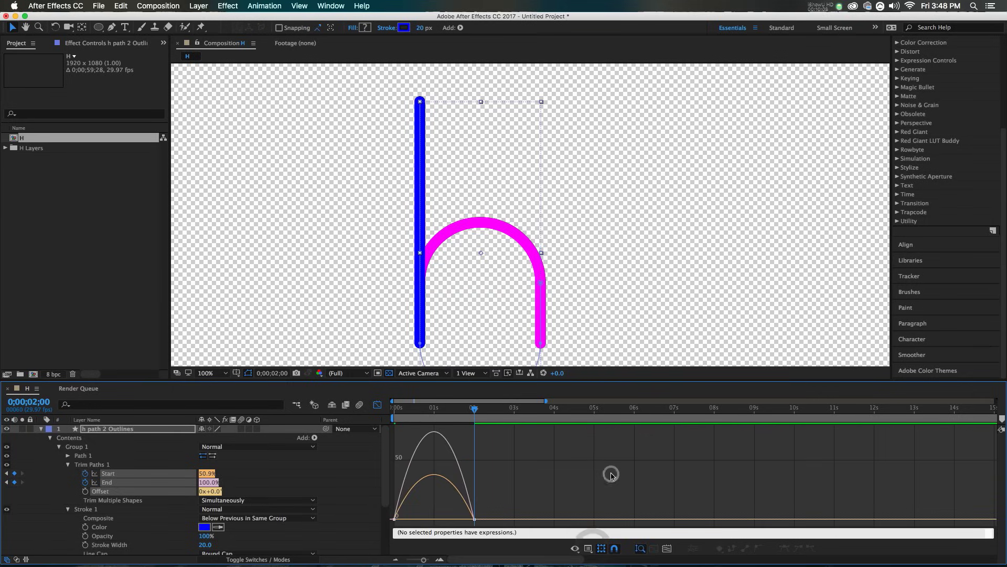
pyautogui.moveTo(469, 518); pyautogui.dragTo(412, 518)
pyautogui.moveTo(401, 412); pyautogui.dragTo(390, 413)
pyautogui.press('space')
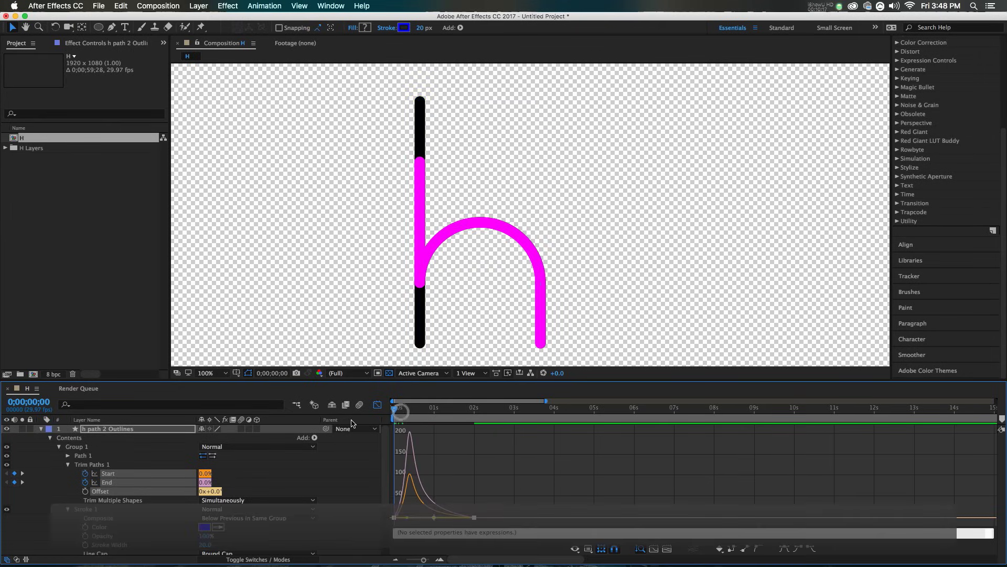
pyautogui.click(439, 411)
pyautogui.click(434, 523)
pyautogui.click(255, 468)
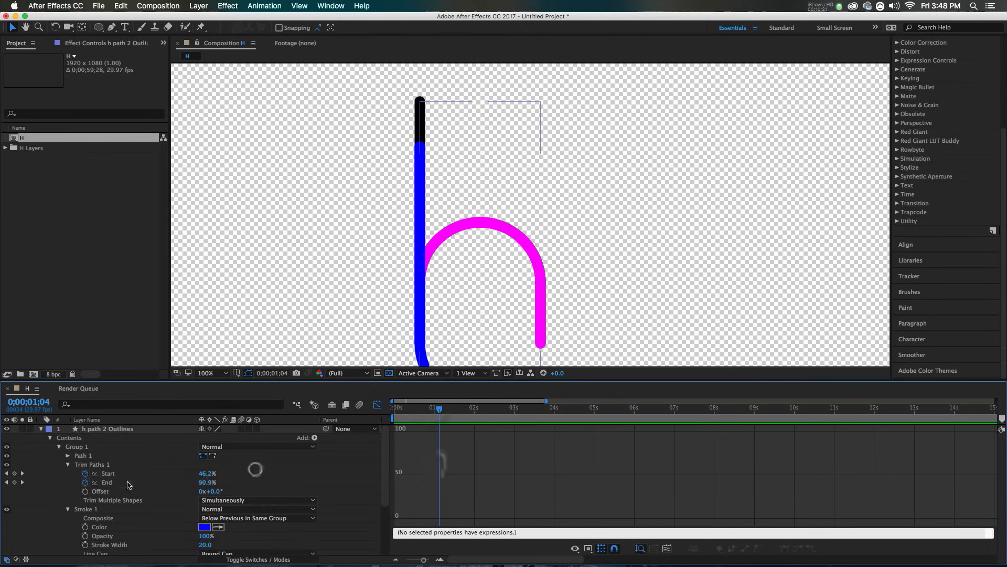
# Shorten the outgoing ease of the first Trim Paths End keyframe, preview the animation and close the Graph Editor.
pyautogui.click(128, 484)
pyautogui.click(395, 519)
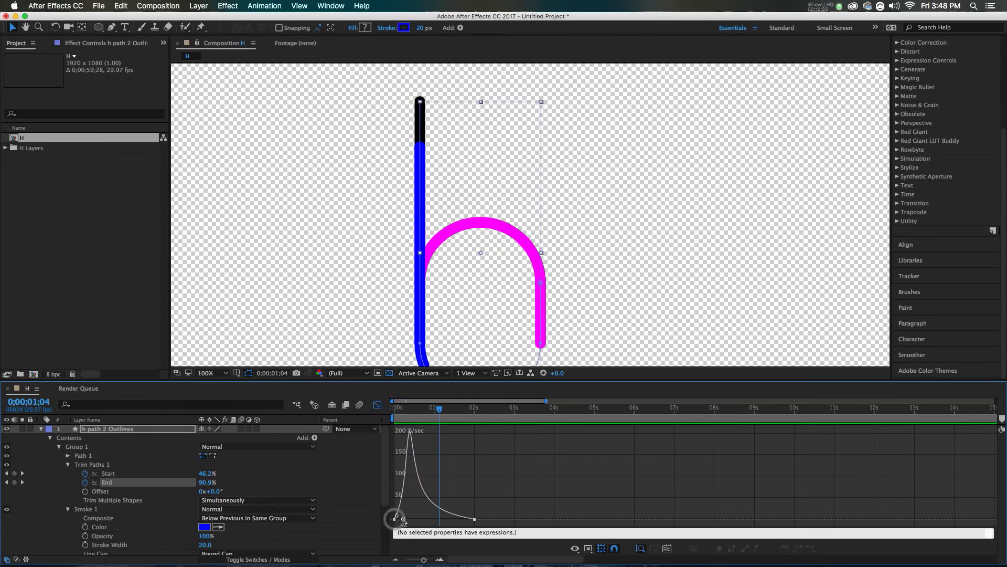
pyautogui.click(394, 518)
pyautogui.moveTo(412, 519); pyautogui.dragTo(399, 519)
pyautogui.press(',')
pyautogui.press('space')
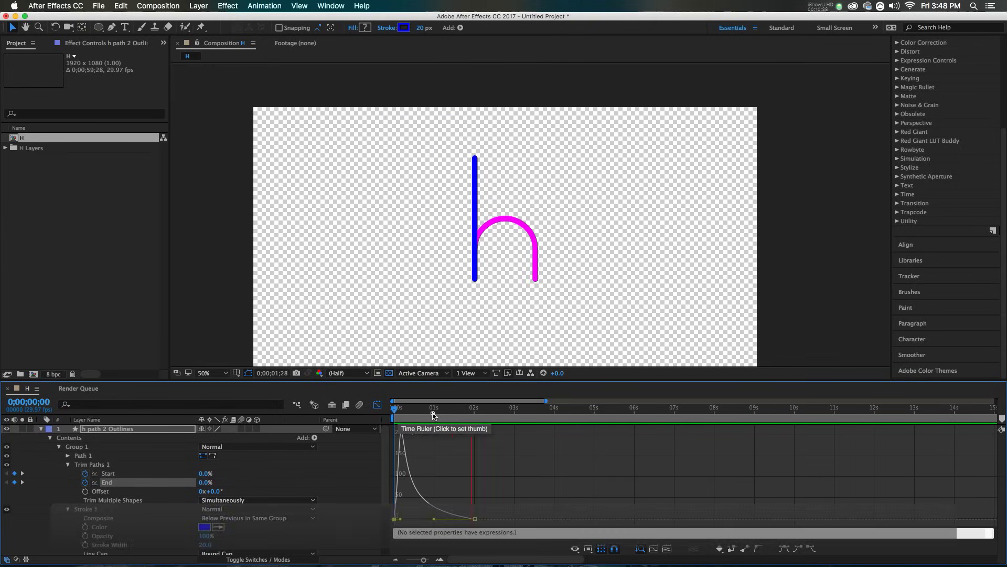
pyautogui.press('space')
pyautogui.press('F3')
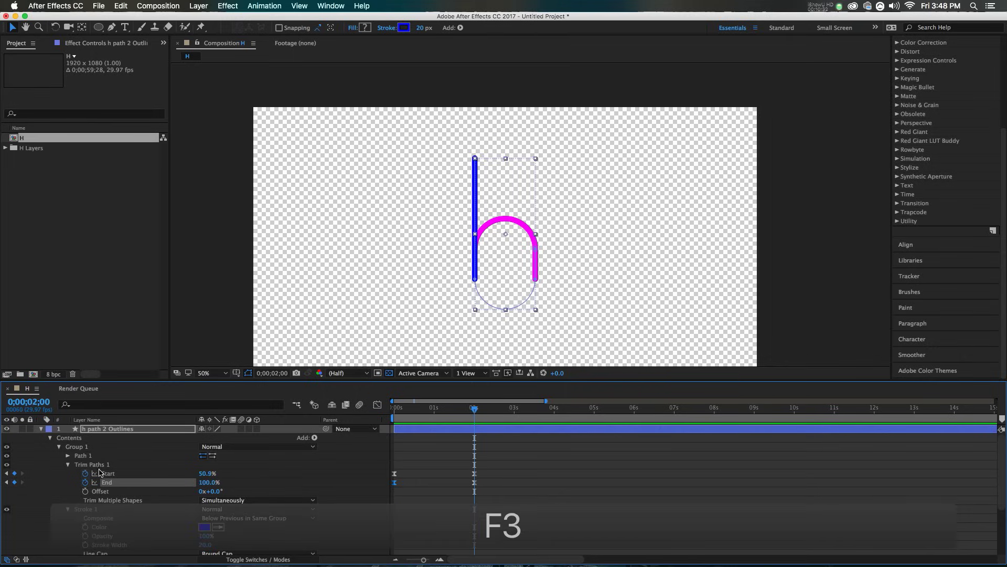
# Copy Trim Paths 1 from h path 2 Outlines into Group 1 of h path 1 Outlines at the composition start and preview.
pyautogui.click(97, 465)
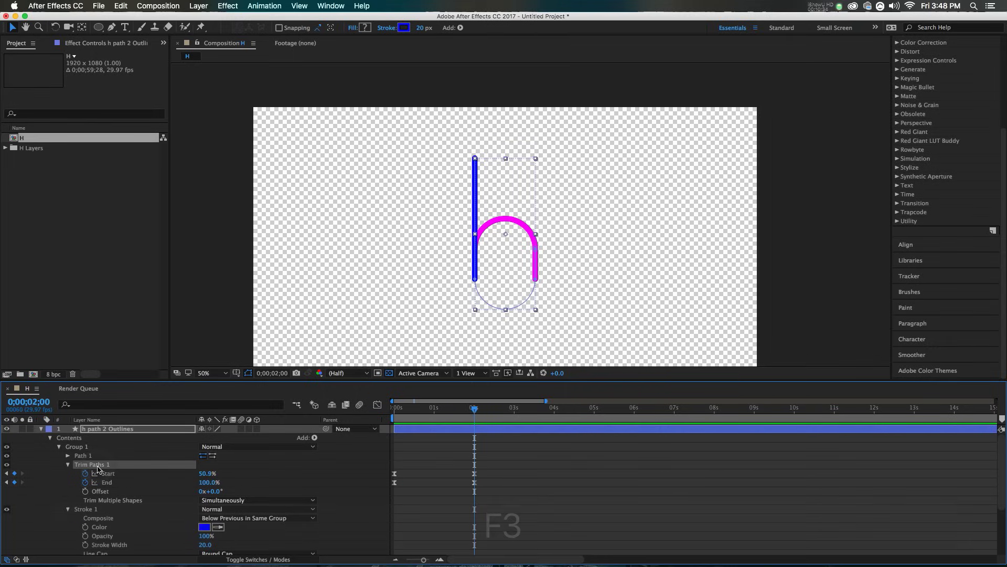
pyautogui.press('super+c')
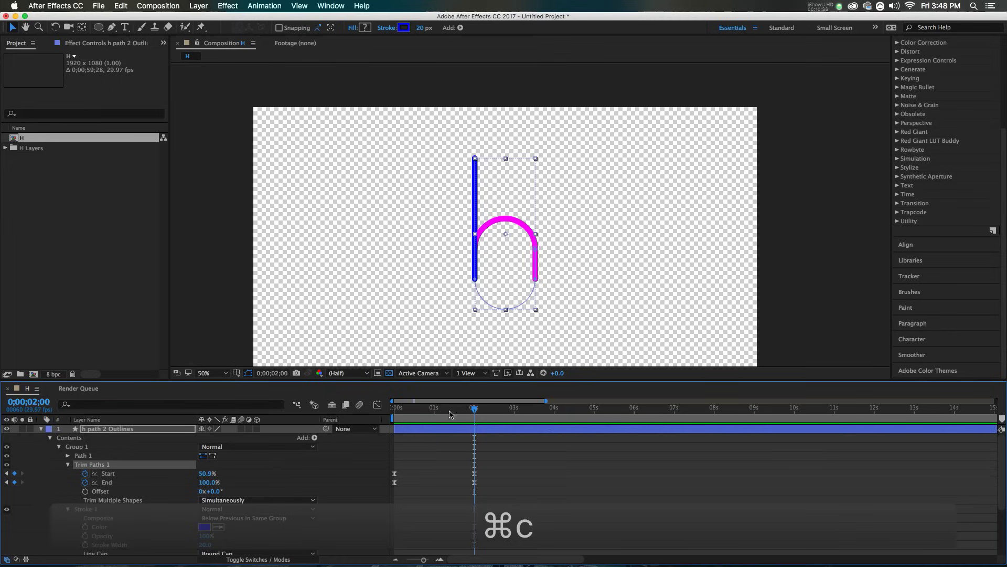
pyautogui.moveTo(450, 414); pyautogui.dragTo(313, 427)
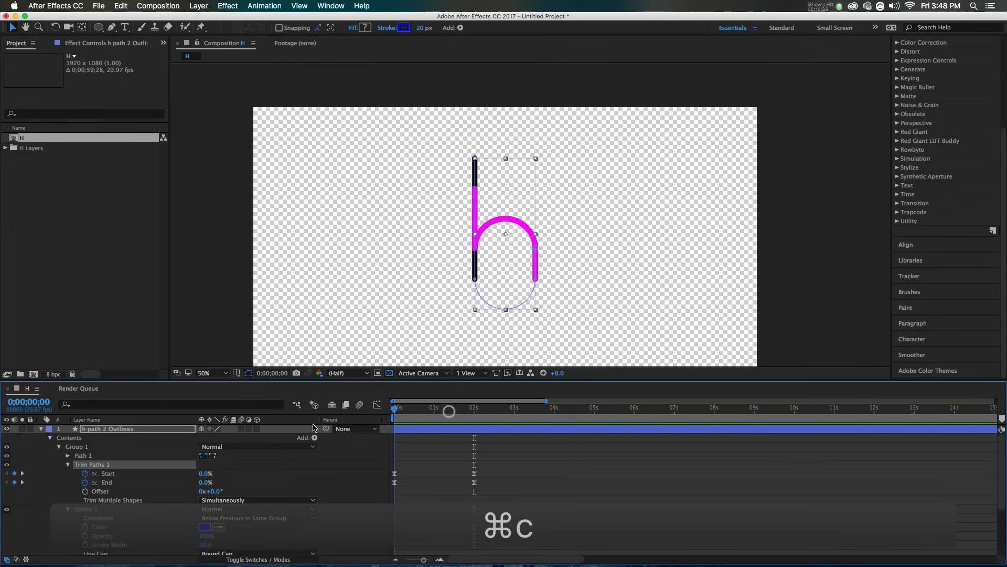
pyautogui.click(41, 428)
pyautogui.click(90, 447)
pyautogui.click(41, 447)
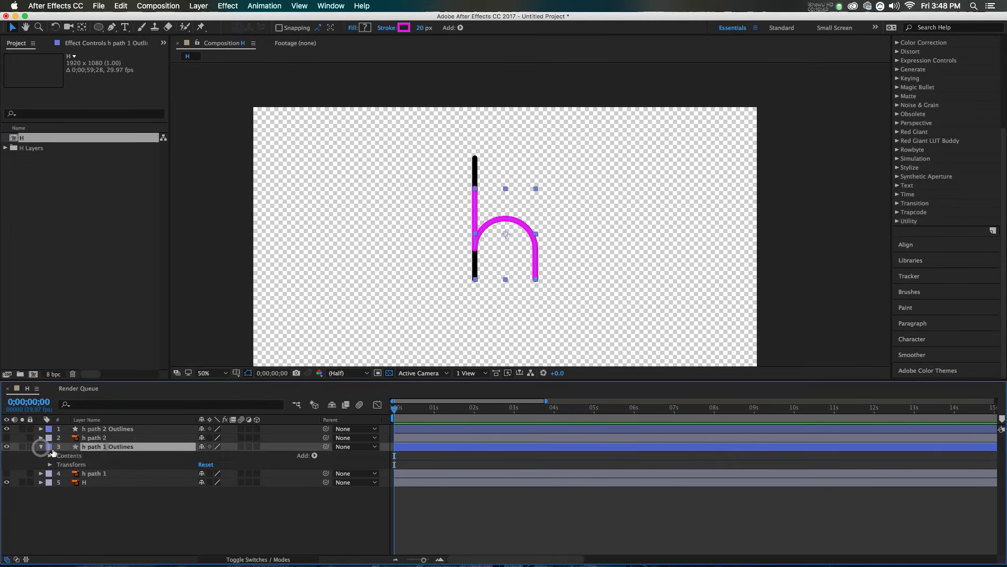
pyautogui.click(50, 455)
pyautogui.click(57, 465)
pyautogui.click(84, 465)
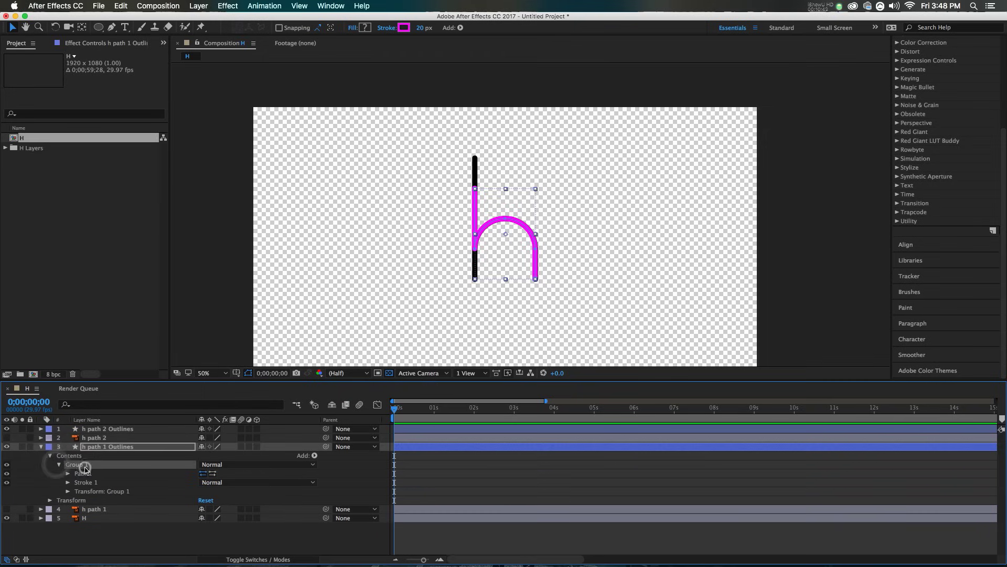
pyautogui.press('super+v')
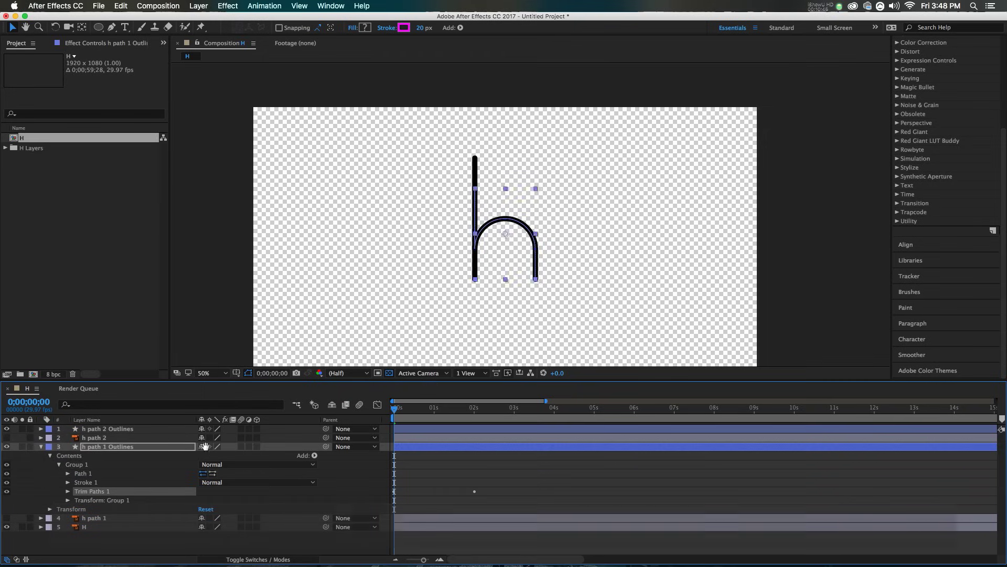
pyautogui.press('space')
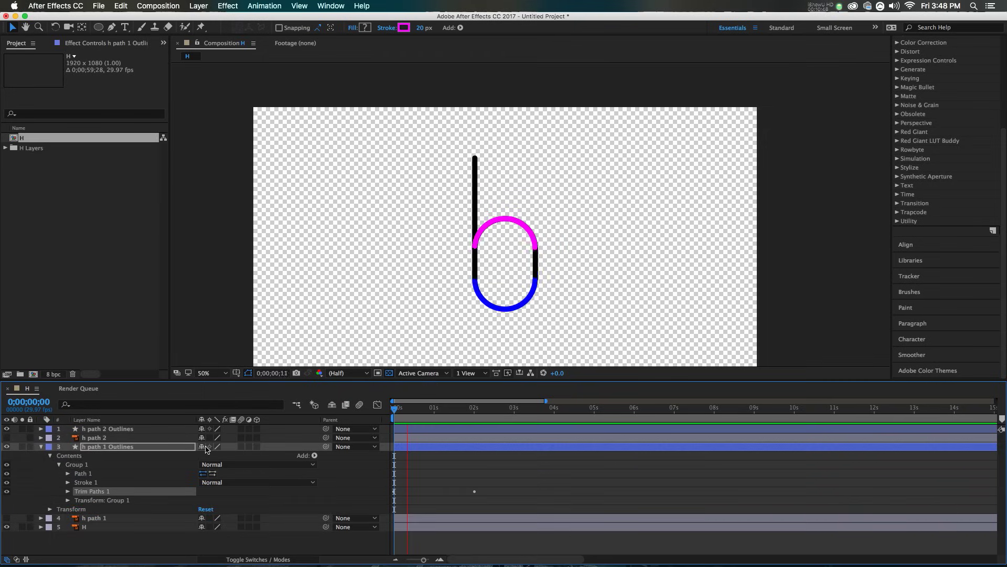
# Solo h path 1 Outlines, reverse the direction of its Path 1 and preview the magenta line.
pyautogui.click(433, 409)
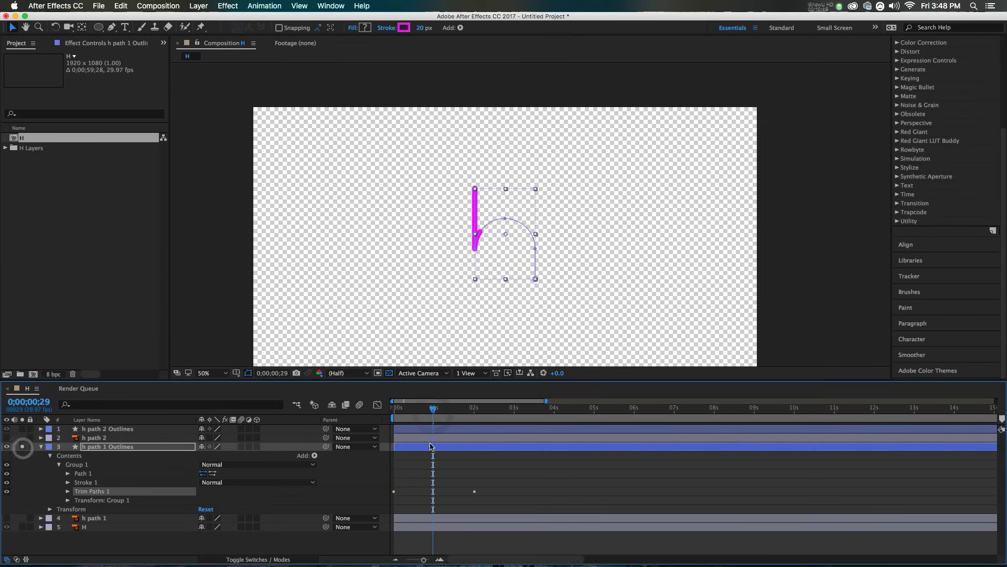
pyautogui.press('space')
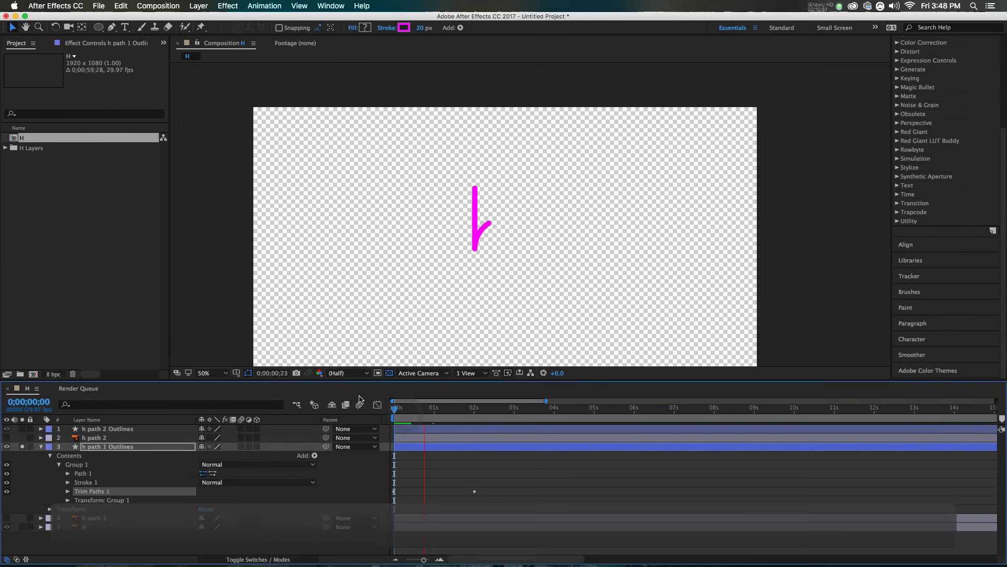
pyautogui.moveTo(440, 410); pyautogui.dragTo(472, 413)
pyautogui.click(212, 475)
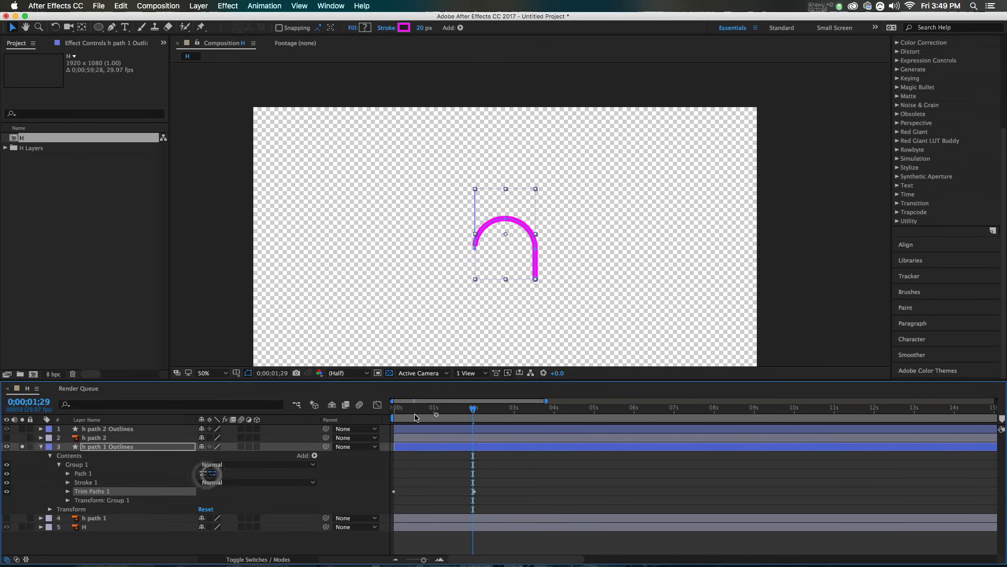
pyautogui.press('space')
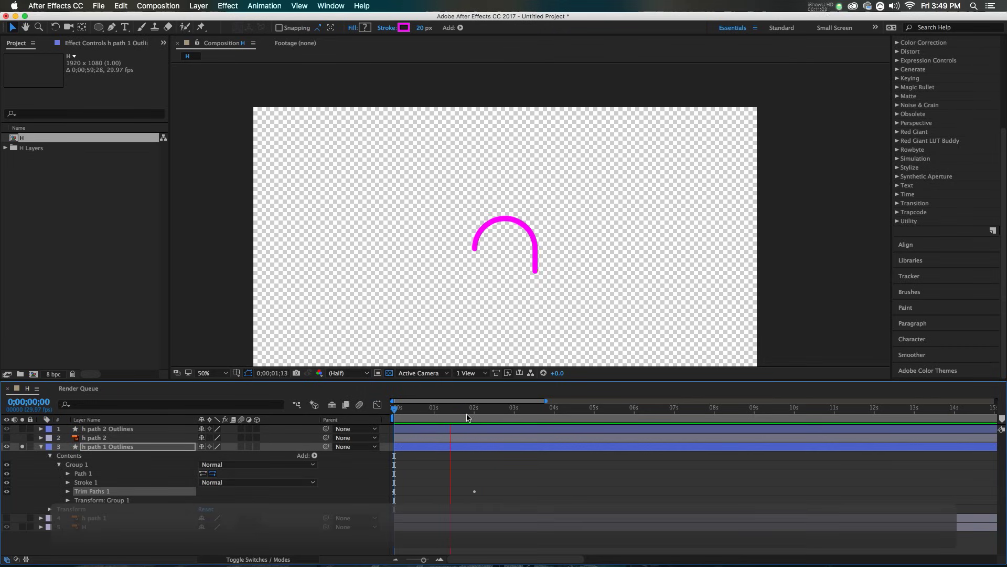
# Expand Trim Paths 1 on h path 1 Outlines and examine how the magenta line travels along the stem and arch.
pyautogui.moveTo(469, 417); pyautogui.dragTo(473, 418)
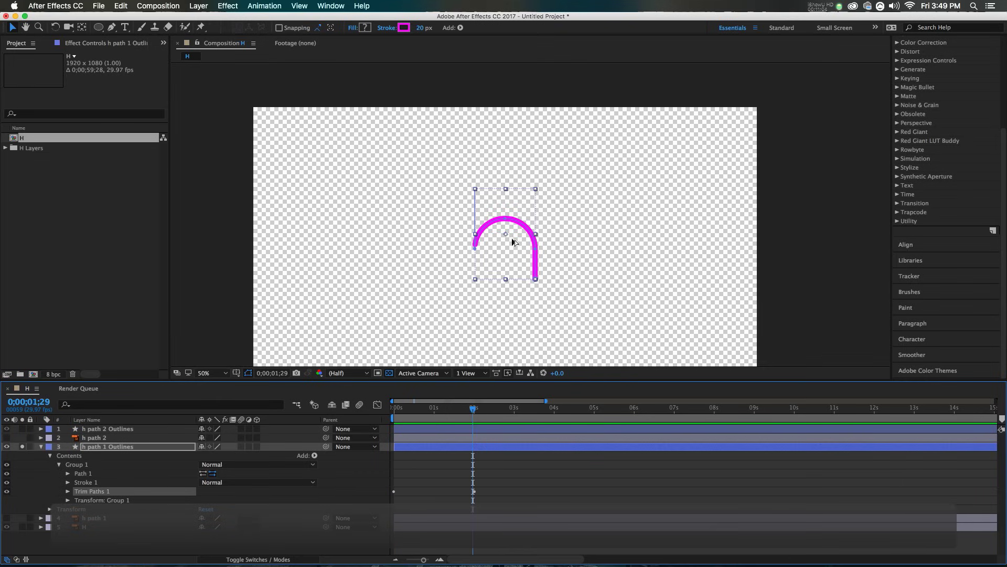
pyautogui.scroll(2, 515, 240)
pyautogui.moveTo(409, 418); pyautogui.dragTo(378, 419)
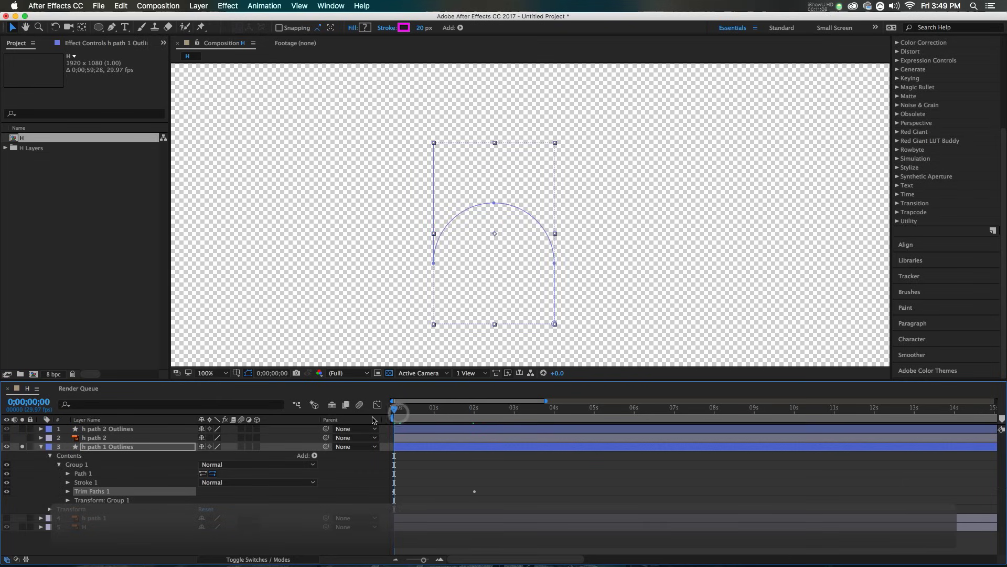
pyautogui.click(68, 491)
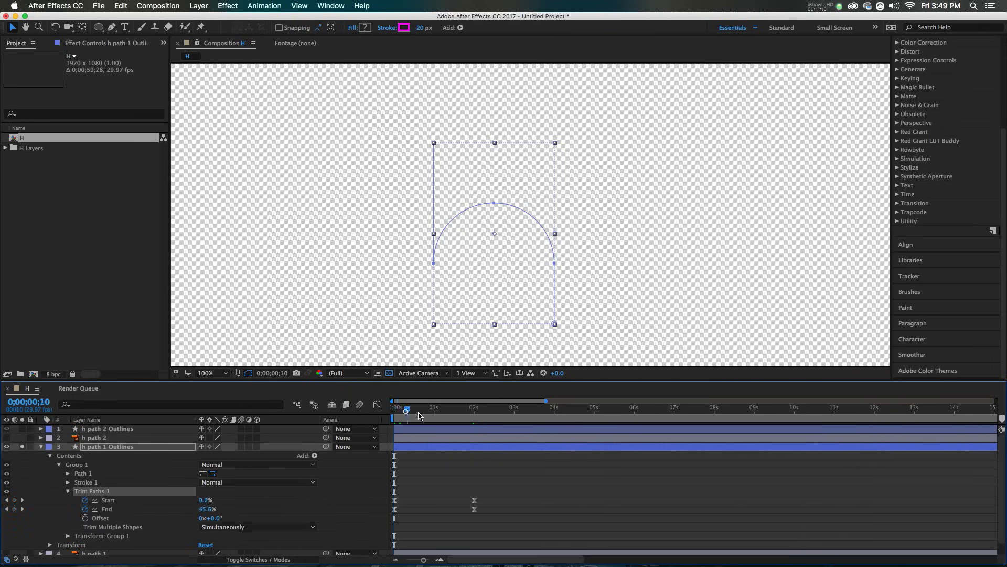
pyautogui.moveTo(407, 411); pyautogui.dragTo(425, 415)
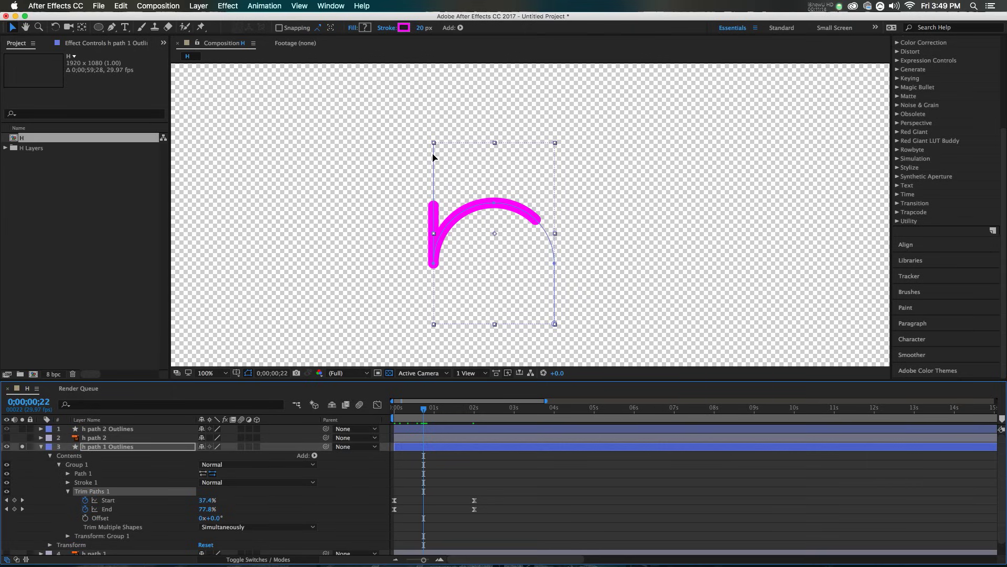
pyautogui.click(233, 504)
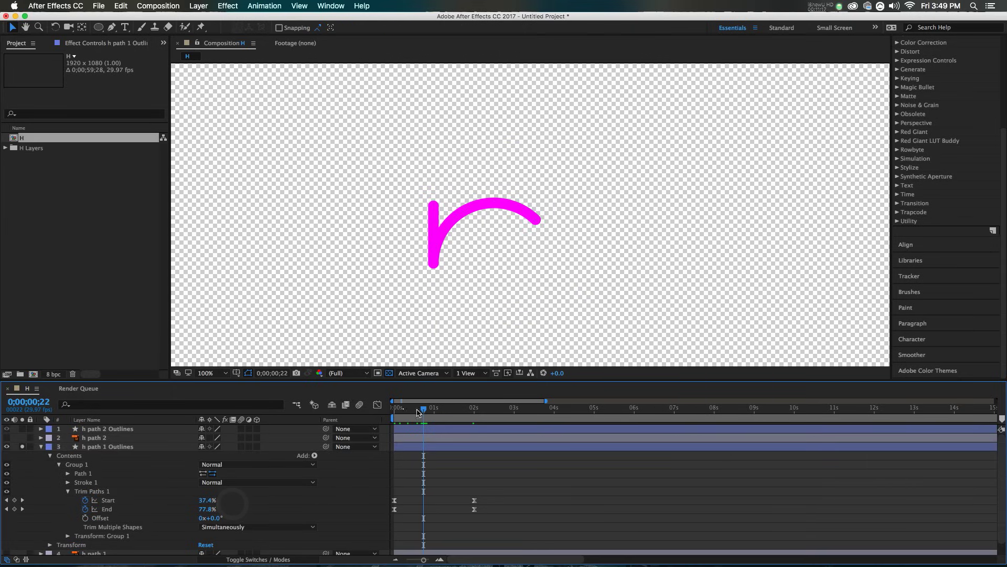
pyautogui.moveTo(418, 412); pyautogui.dragTo(382, 418)
# Add Trim Paths keyframes on h path 1 Outlines at 0;00;00;17 with End at 25% and Start at 24%.
pyautogui.click(132, 510)
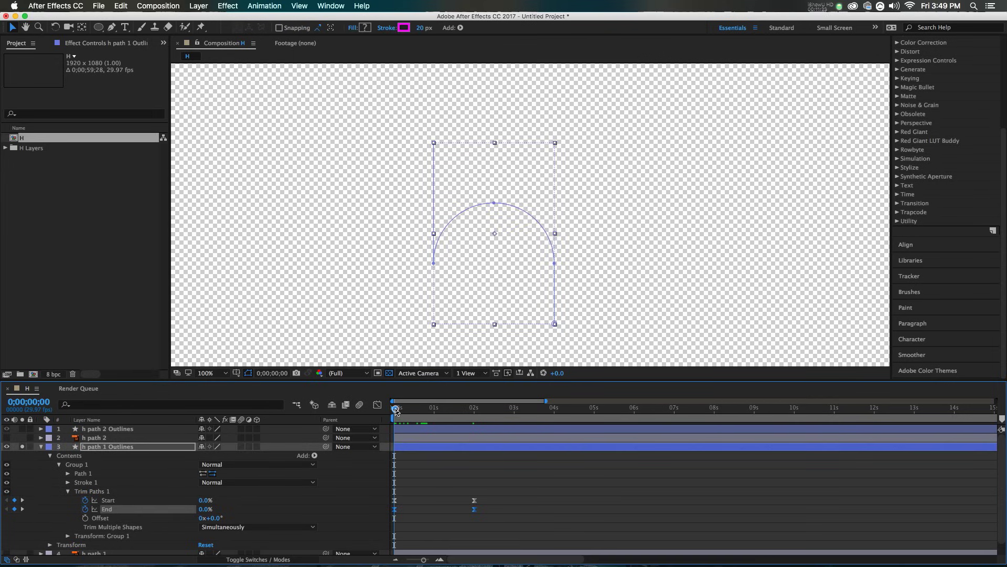
pyautogui.moveTo(396, 410); pyautogui.dragTo(405, 411)
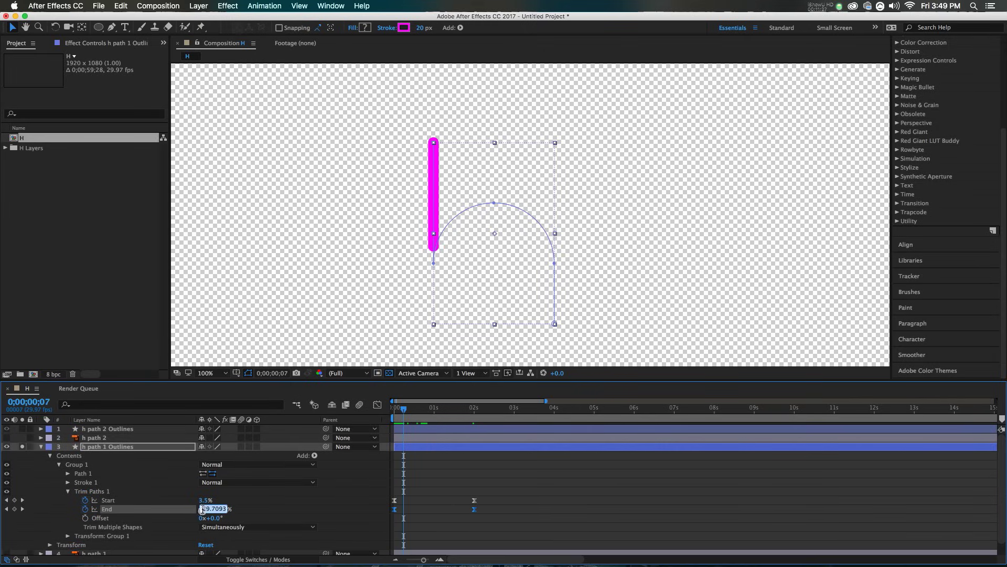
pyautogui.write('25')
pyautogui.press('Return')
pyautogui.moveTo(404, 510); pyautogui.dragTo(418, 512)
pyautogui.hotkey('shift', 'pagedown')
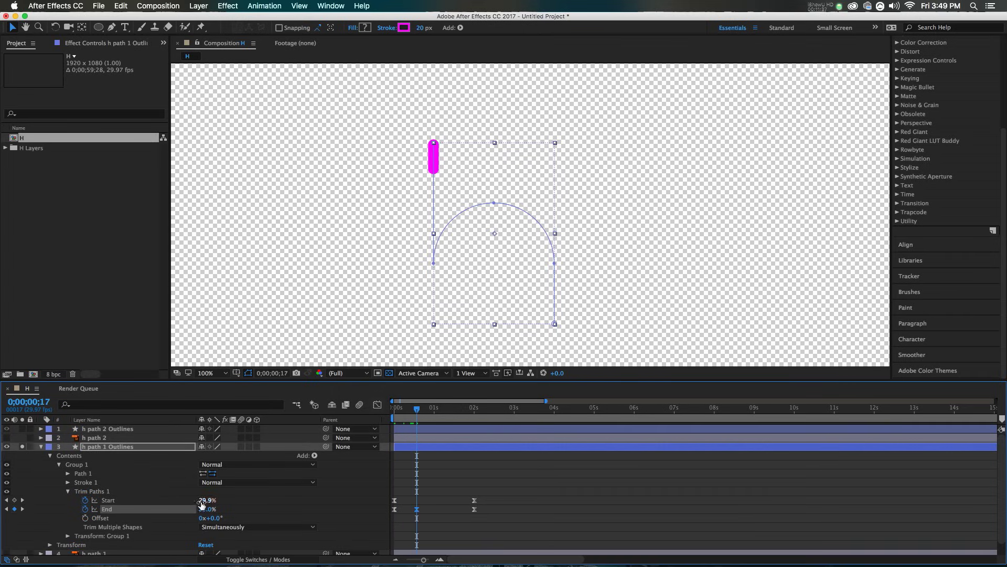
pyautogui.write('24')
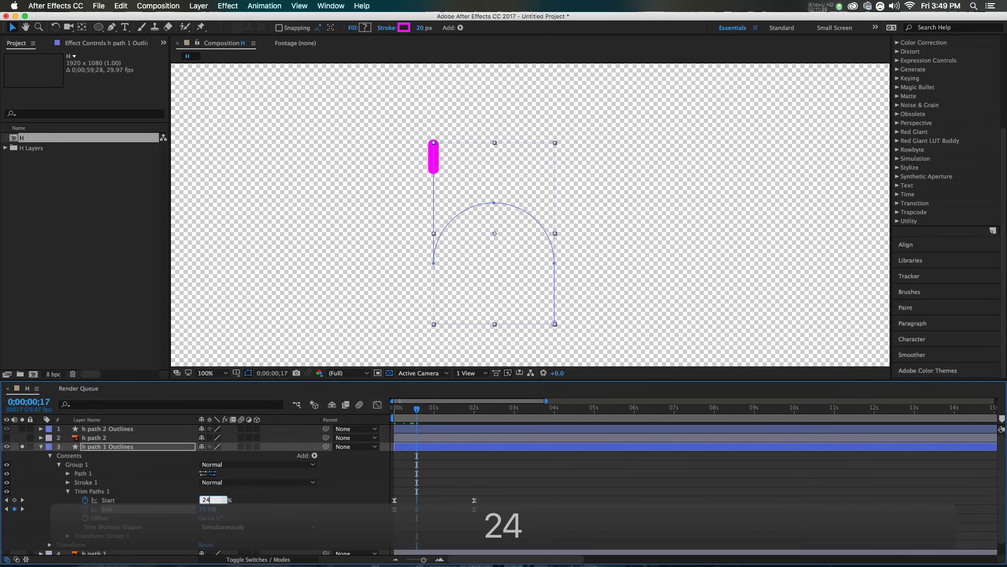
pyautogui.press('Return')
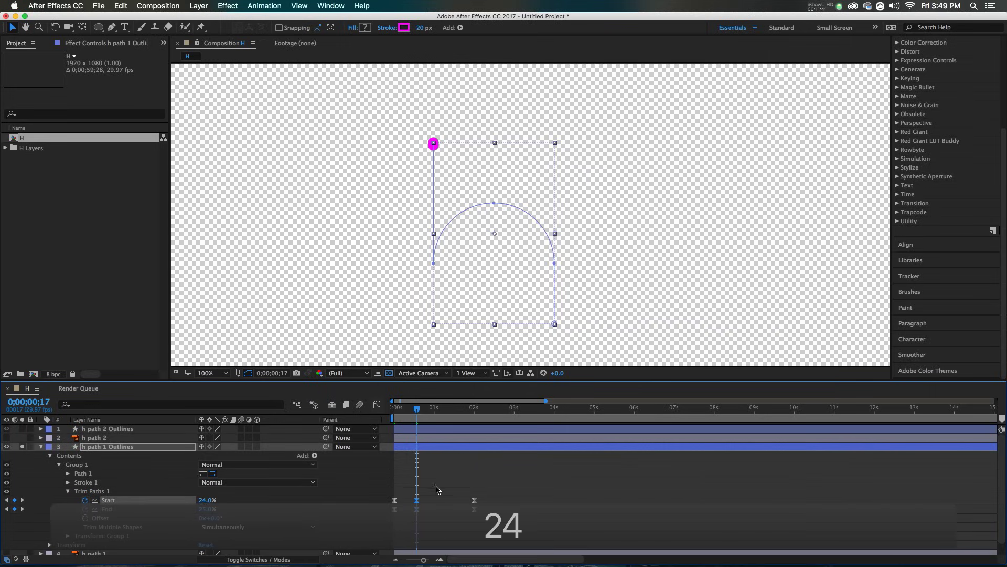
# Apply Easy Ease to all Start and End keyframes of h path 1 Outlines in the Graph Editor.
pyautogui.moveTo(494, 487); pyautogui.dragTo(395, 510)
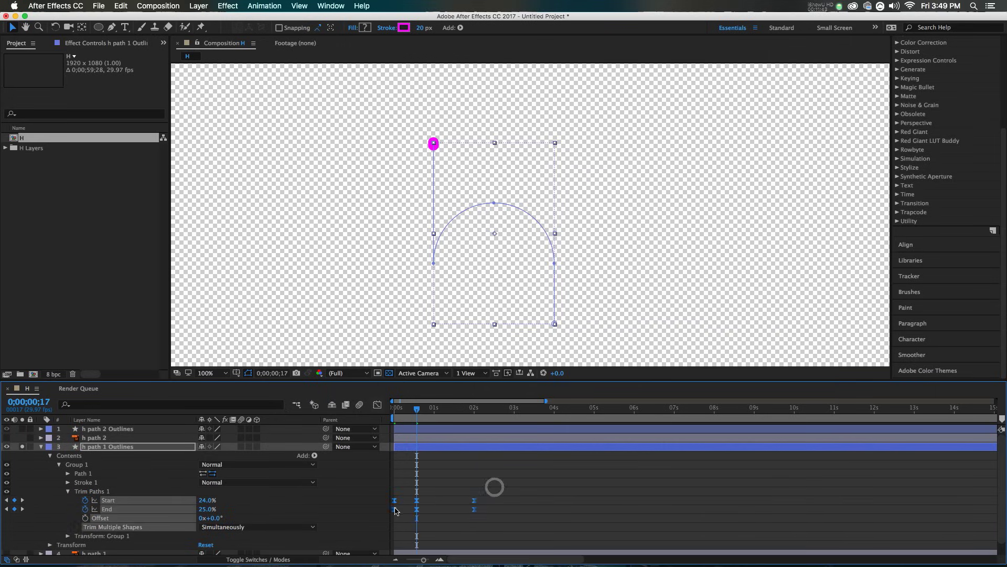
pyautogui.hotkey('shift', 'F3')
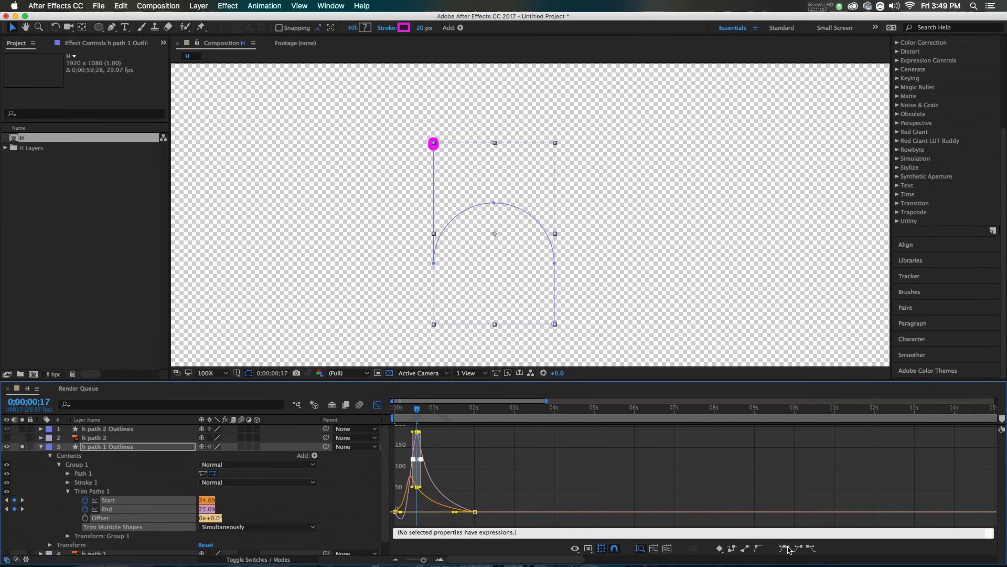
pyautogui.click(786, 548)
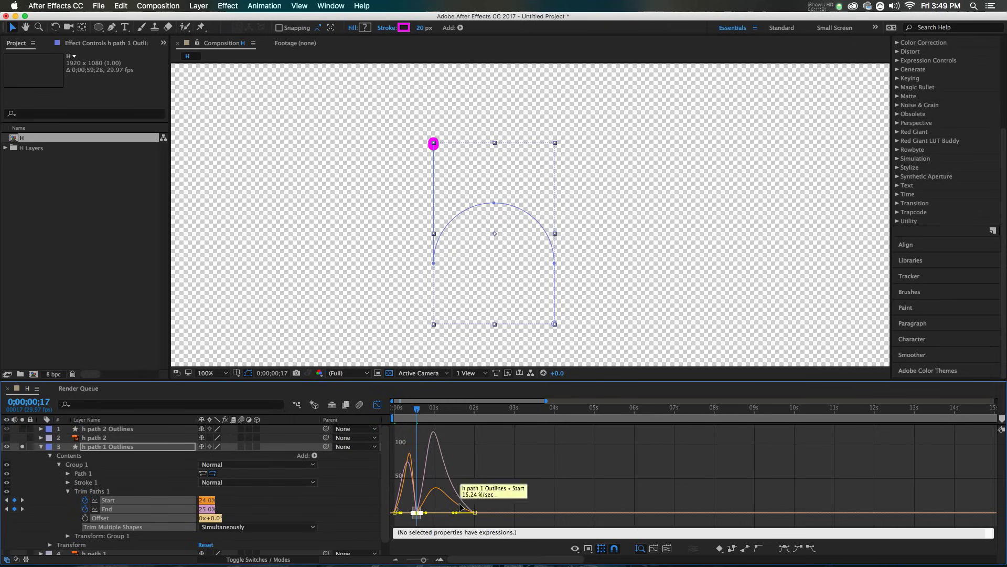
pyautogui.moveTo(495, 494); pyautogui.dragTo(391, 521)
pyautogui.press('F9')
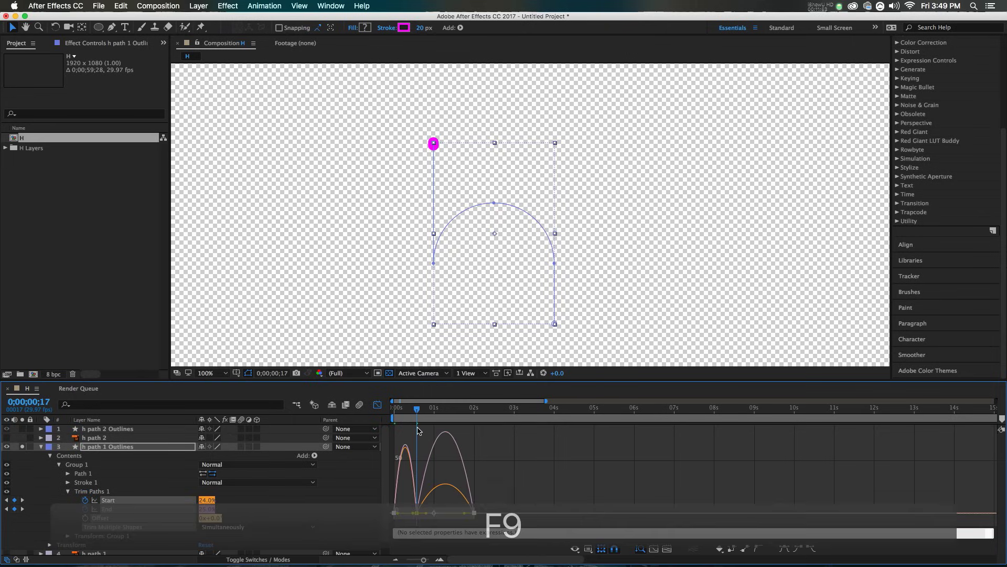
# Preview the magenta line from the beginning and check its motion around the keyframes at frame 17.
pyautogui.moveTo(417, 408); pyautogui.dragTo(380, 415)
pyautogui.press('space')
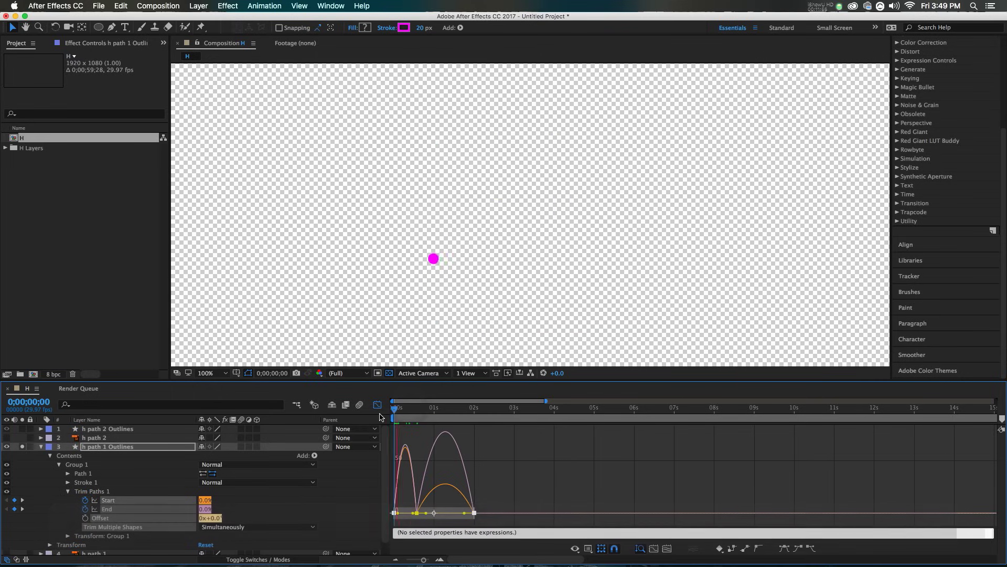
pyautogui.click(416, 415)
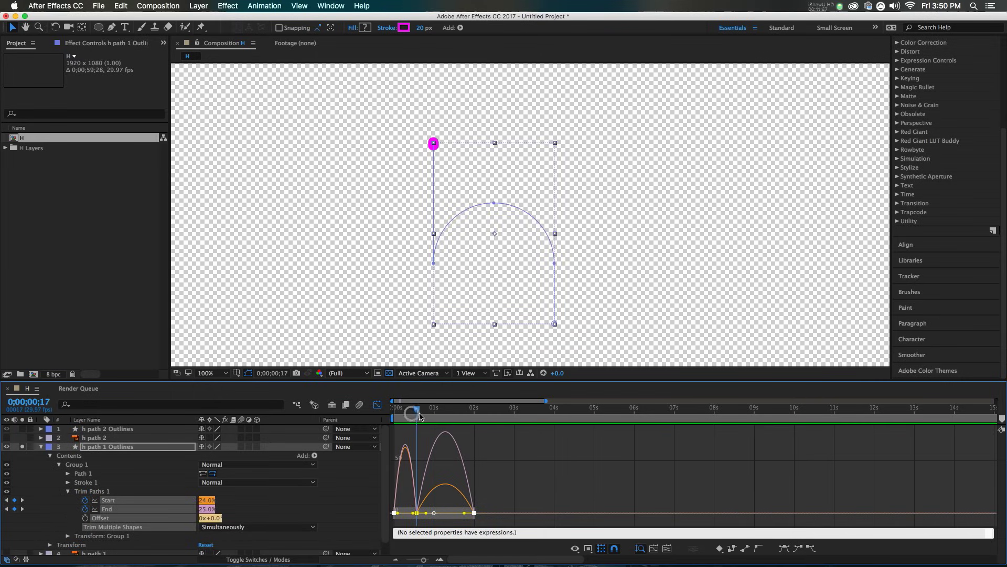
pyautogui.press('space')
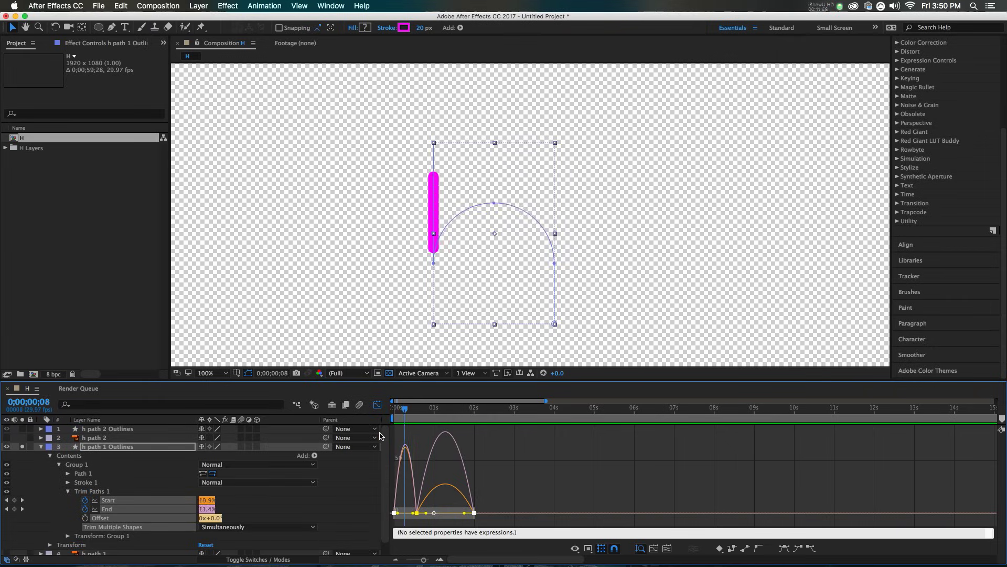
pyautogui.press('space')
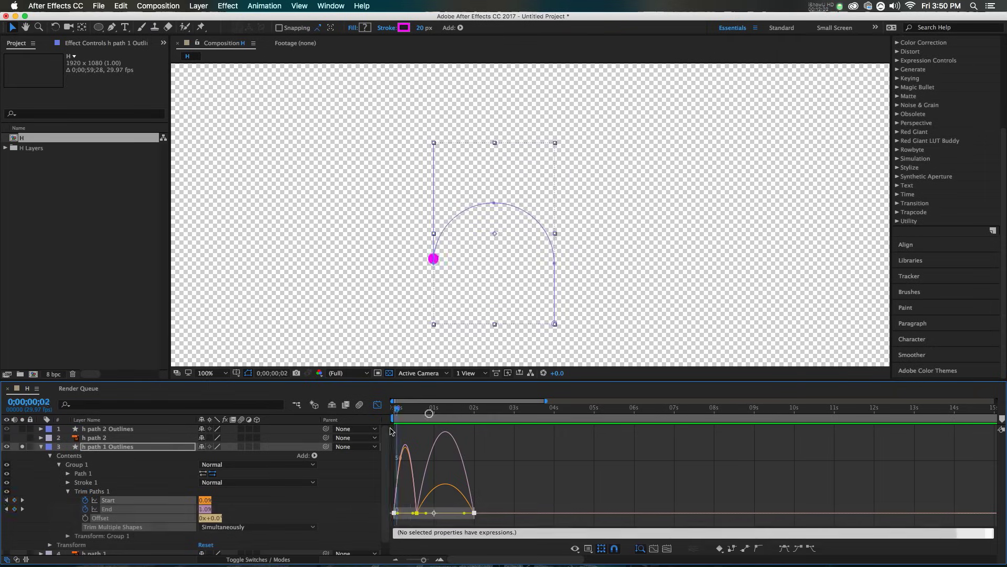
# Reshape the Start and End speed curves of h path 1 Outlines into sharp early peaks with long ease-outs, and preview the result.
pyautogui.press('space')
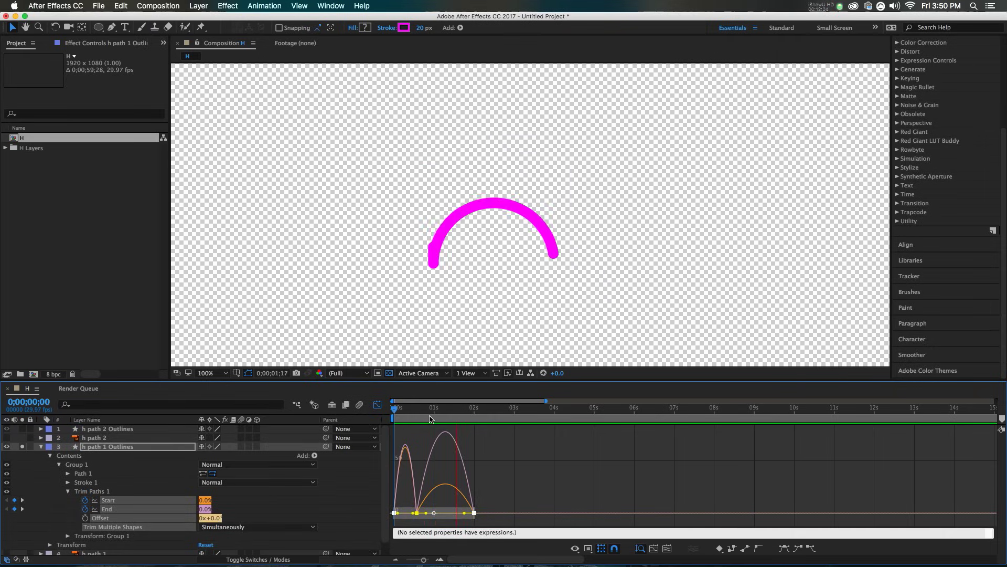
pyautogui.click(423, 414)
pyautogui.click(500, 496)
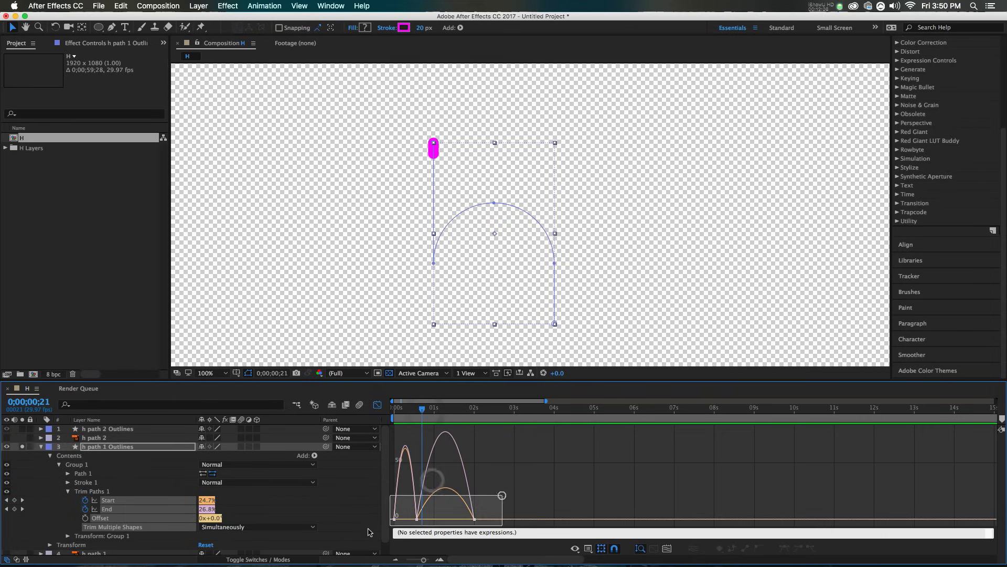
pyautogui.moveTo(465, 516); pyautogui.dragTo(445, 517)
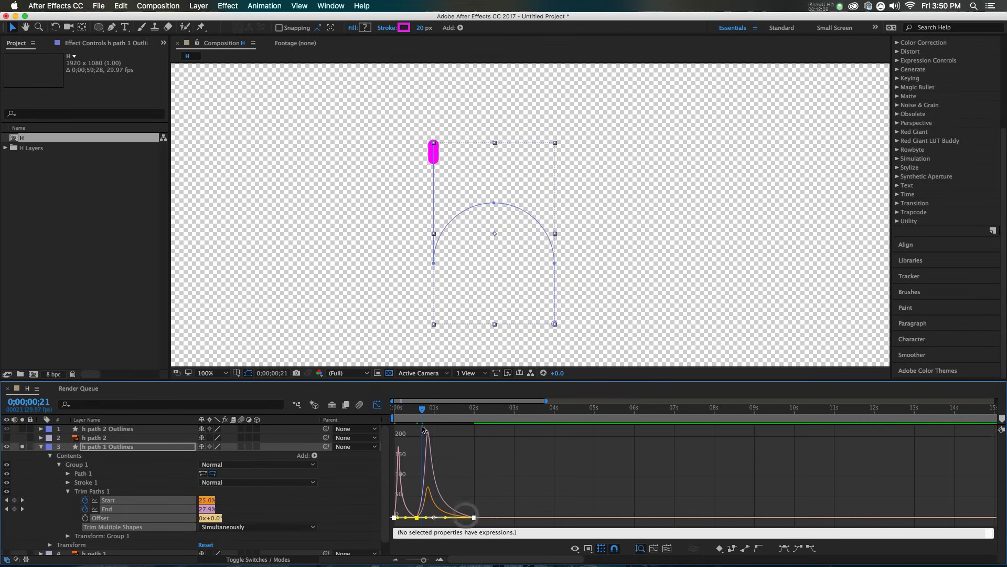
pyautogui.moveTo(407, 411); pyautogui.dragTo(321, 416)
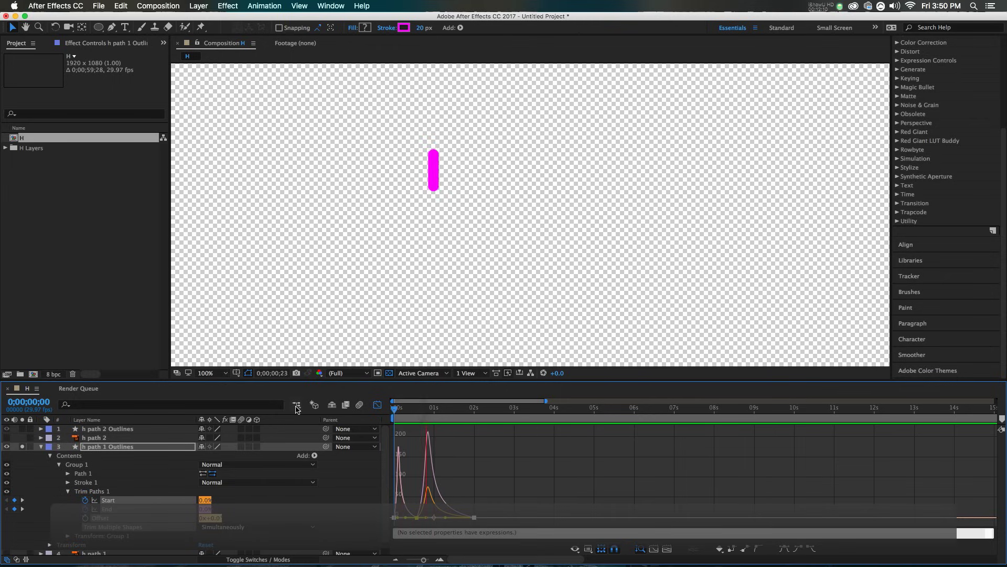
pyautogui.press('space')
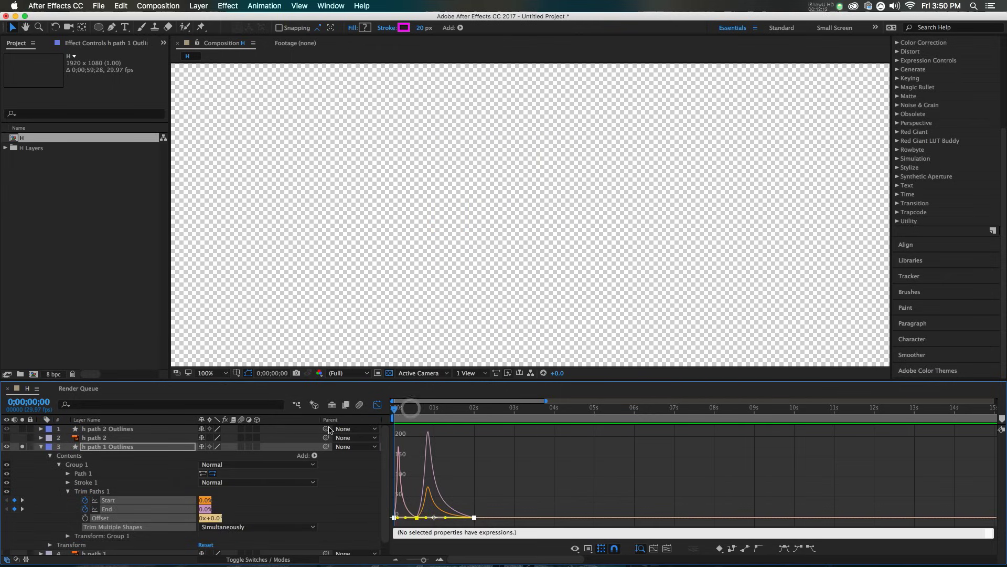
# Apply Easy Ease to the first two Start keyframes of h path 1 Outlines, skew their speed curve towards an early peak, and preview it.
pyautogui.click(417, 410)
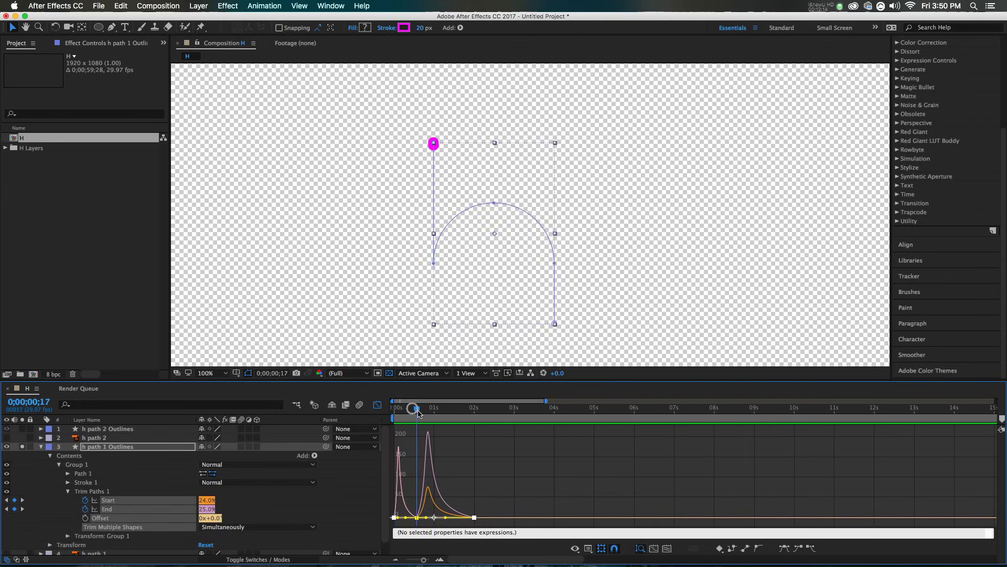
pyautogui.click(331, 489)
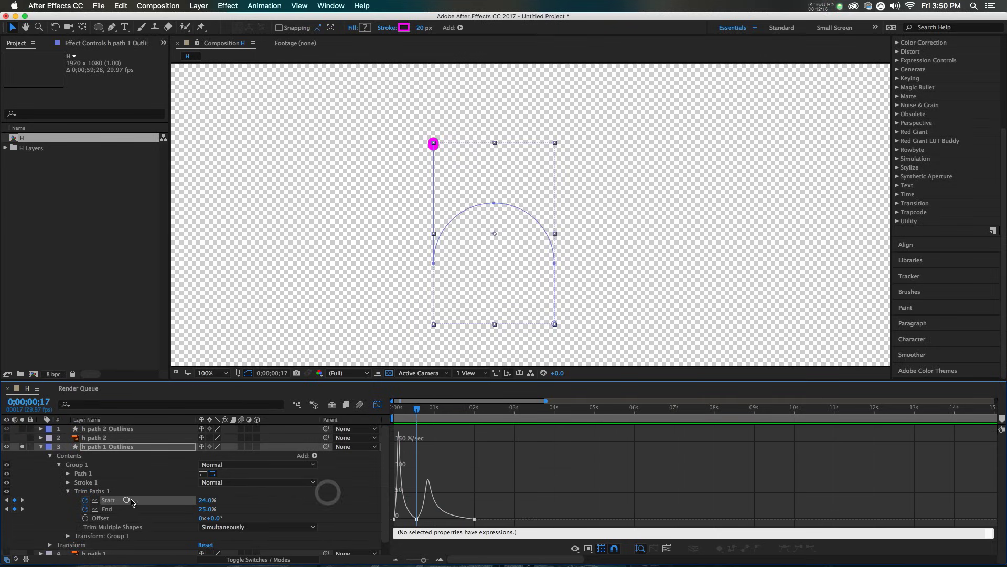
pyautogui.click(395, 408)
pyautogui.moveTo(394, 412); pyautogui.dragTo(402, 411)
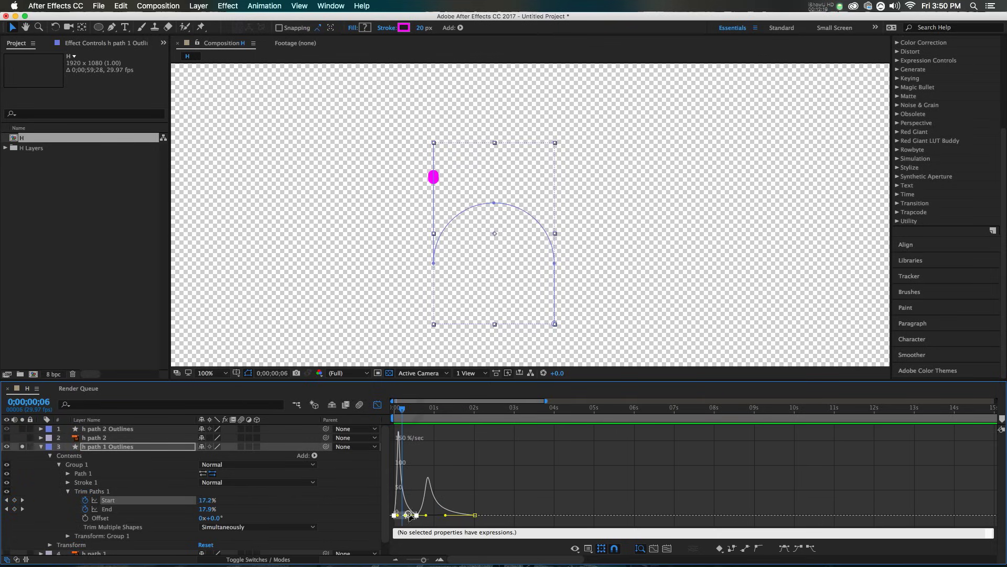
pyautogui.press('F9')
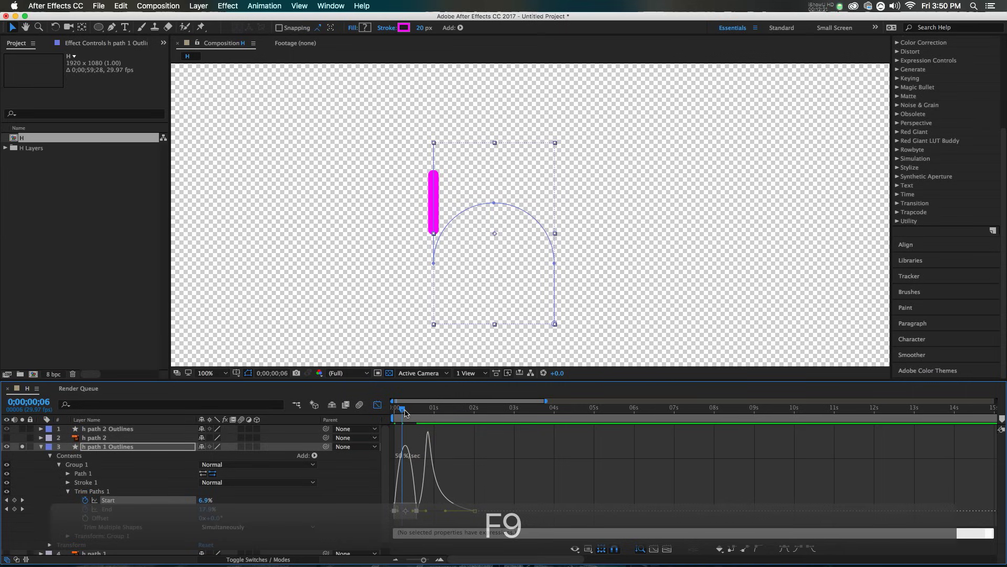
pyautogui.press('space')
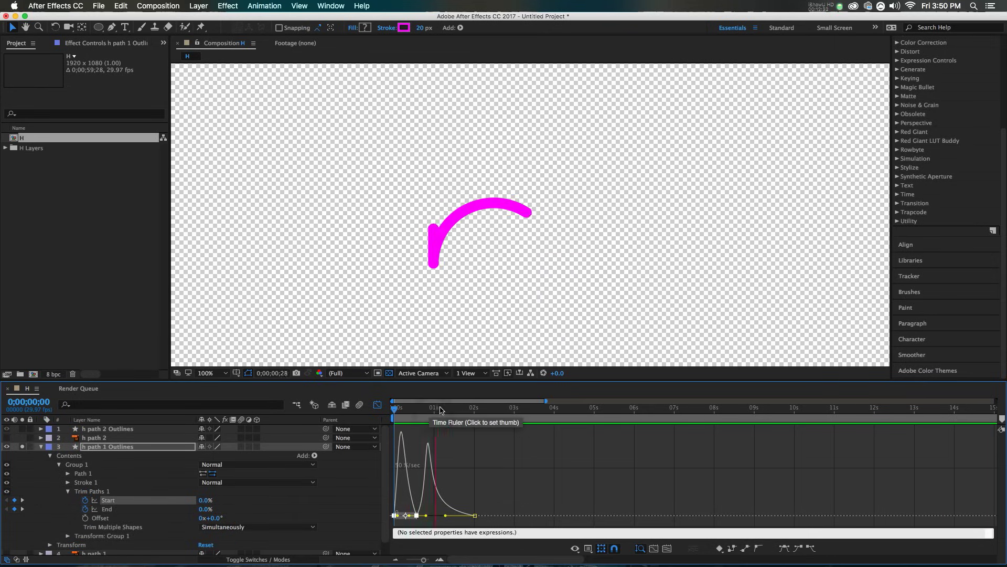
pyautogui.click(460, 411)
pyautogui.press('k')
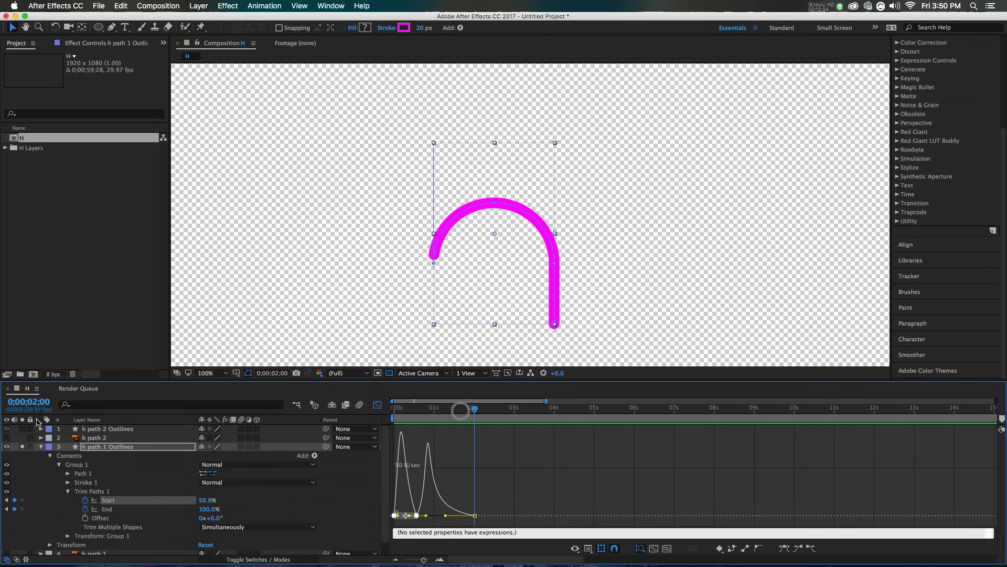
# Collapse h path 1 Outlines, solo h path 2 Outlines as well, and preview both strokes together from the beginning.
pyautogui.click(38, 446)
pyautogui.click(22, 429)
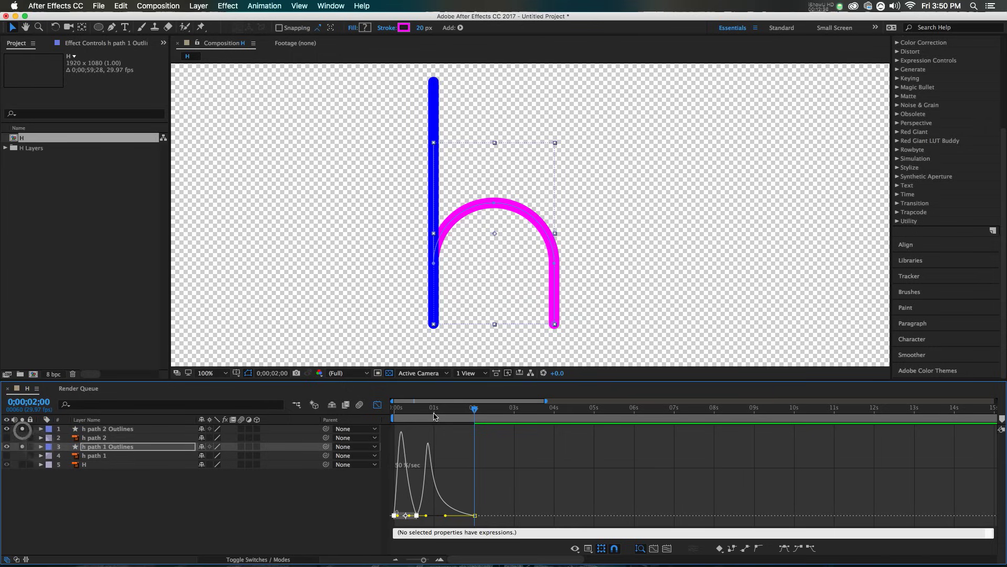
pyautogui.press('Home')
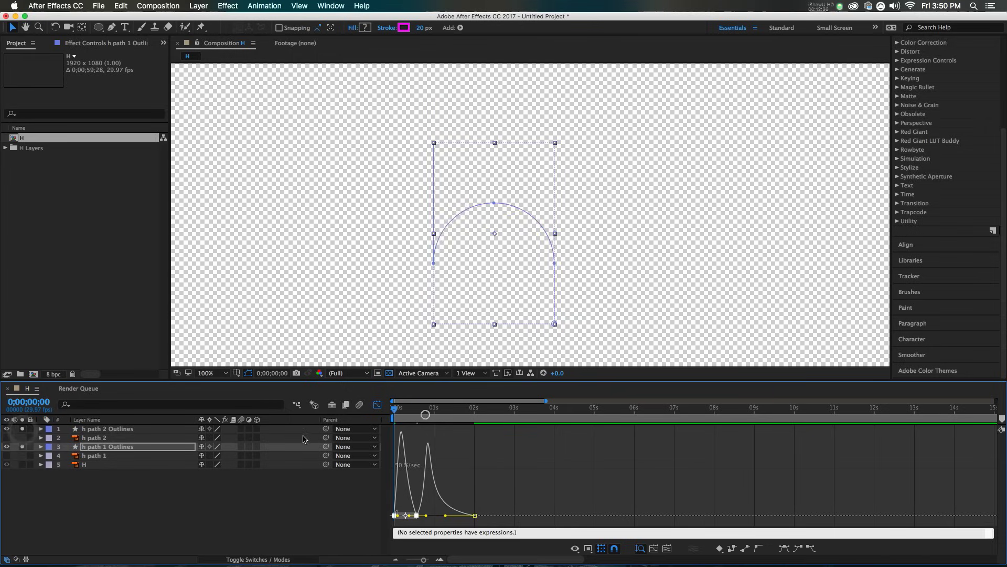
pyautogui.press('space')
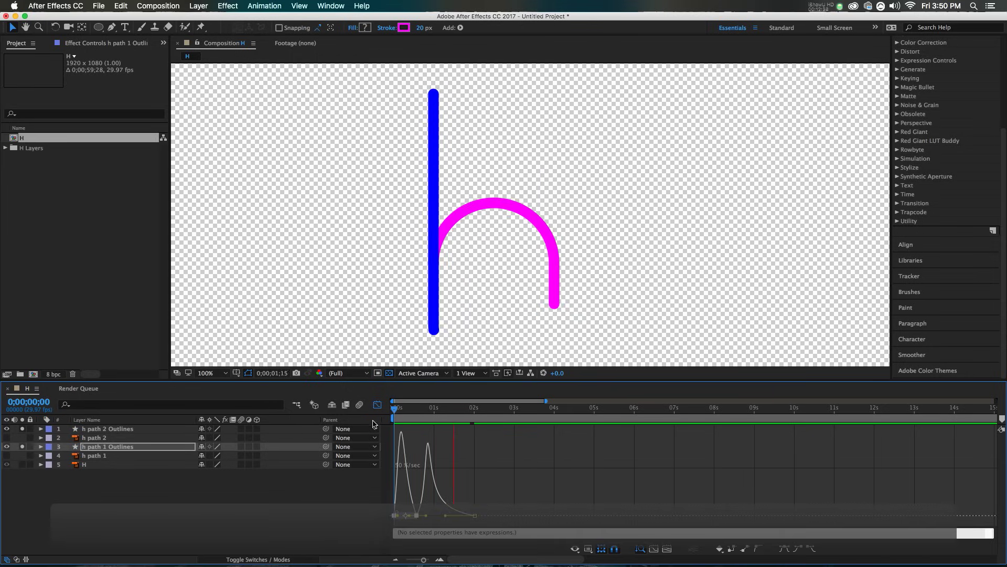
pyautogui.press('space')
# Set the stroke colour of both outline layers to 201F1D and preview the letter in the single colour.
pyautogui.hotkey('shift', 'F3')
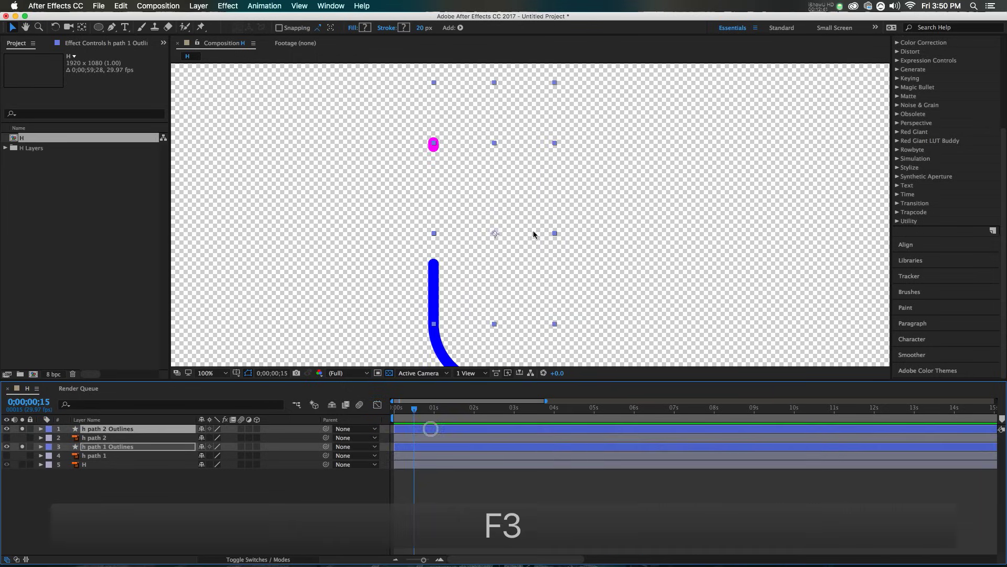
pyautogui.click(395, 29)
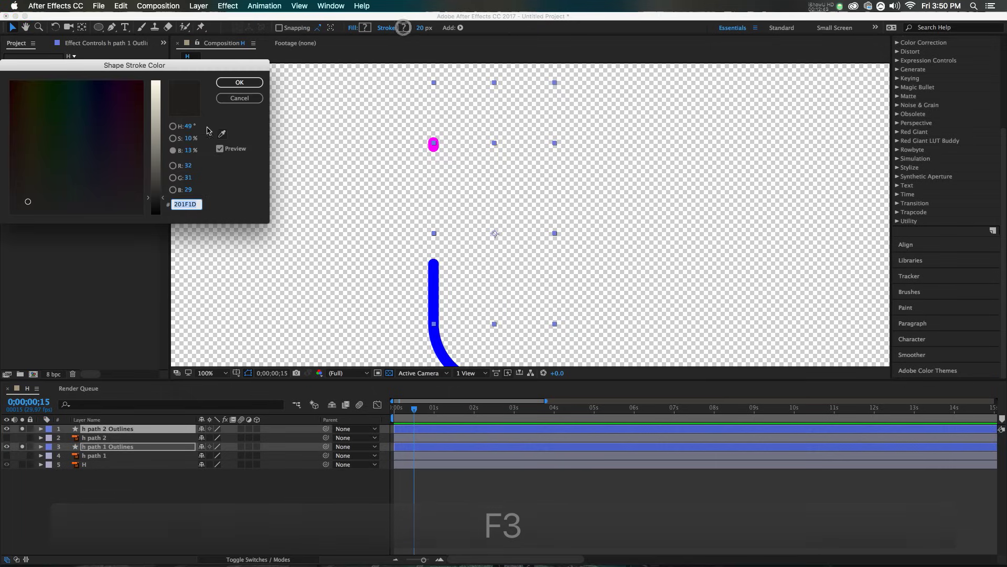
pyautogui.click(240, 83)
pyautogui.click(470, 504)
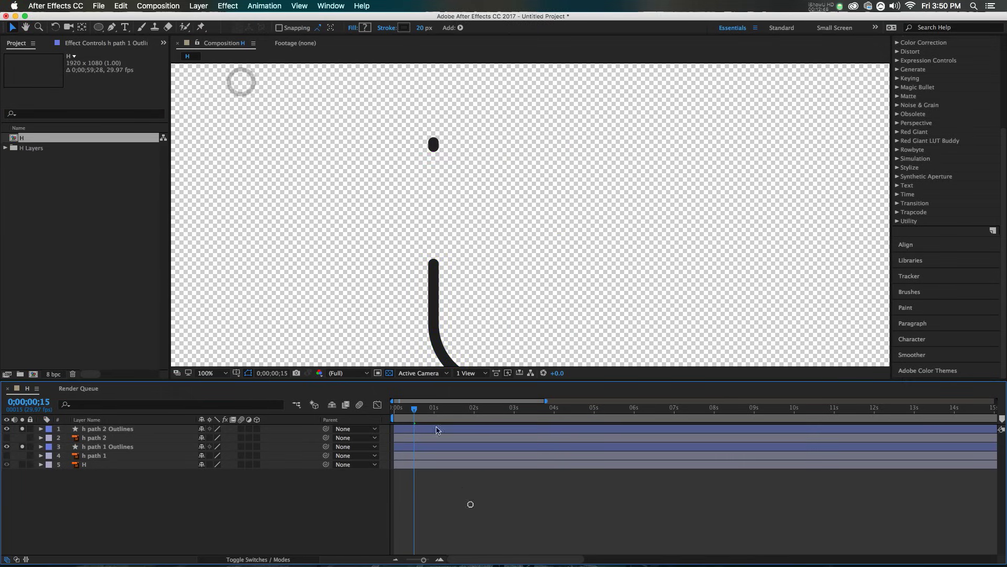
pyautogui.press('space')
pyautogui.moveTo(414, 406); pyautogui.dragTo(342, 422)
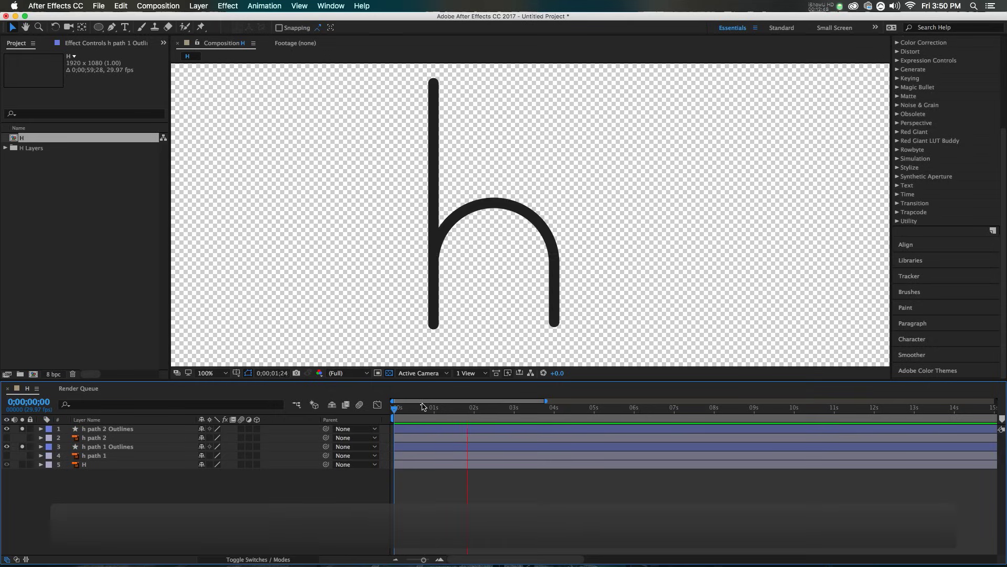
pyautogui.moveTo(421, 406)
pyautogui.mouseDown()
pyautogui.moveTo(394, 408)
pyautogui.moveTo(426, 410)
pyautogui.mouseUp()
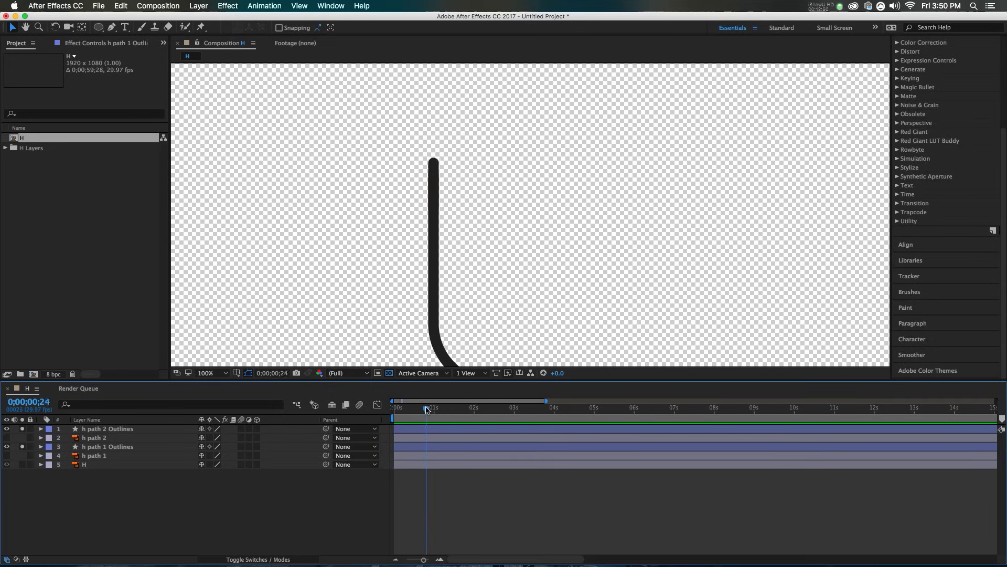
# Reveal the keyframed Start and End properties of h path 1 Outlines and h path 2 Outlines in the layer bar view.
pyautogui.click(433, 447)
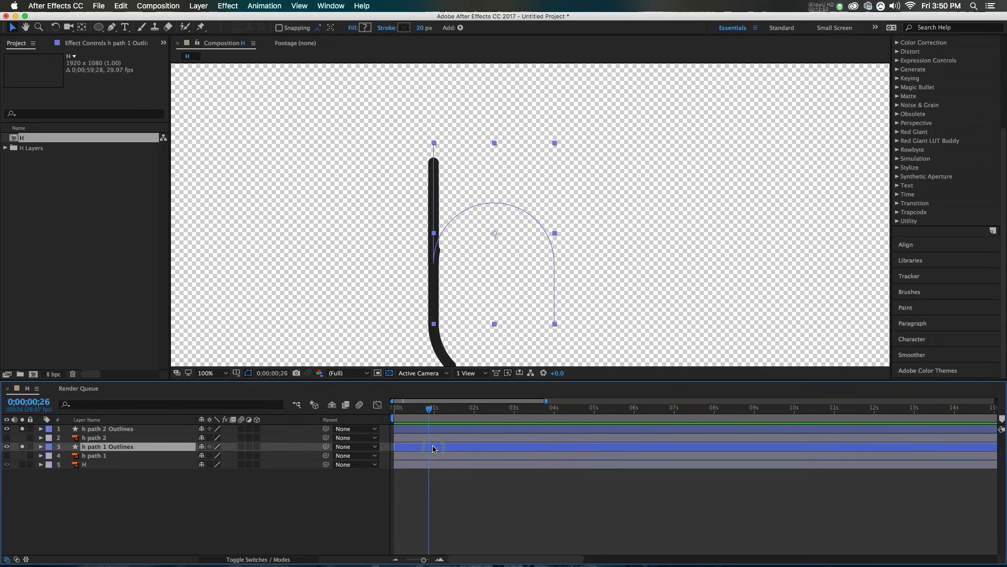
pyautogui.press('u')
pyautogui.click(439, 430)
pyautogui.press('u')
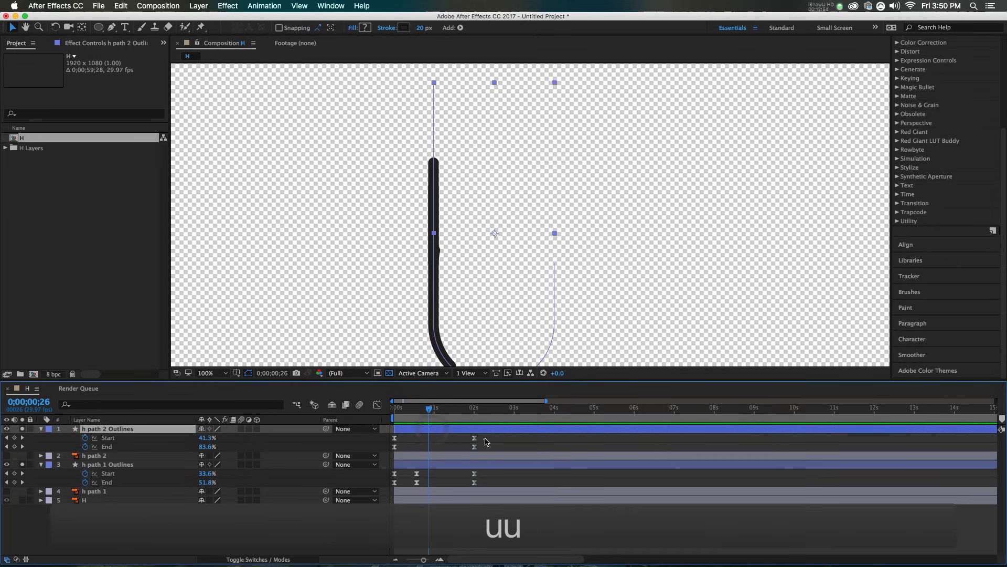
# Move the last Start and End keyframes of h path 2 Outlines slightly past the 2-second mark and check the timing around frame 29.
pyautogui.moveTo(483, 439); pyautogui.dragTo(462, 449)
pyautogui.press('super+z')
pyautogui.moveTo(428, 412); pyautogui.dragTo(424, 415)
pyautogui.moveTo(474, 446); pyautogui.dragTo(482, 446)
pyautogui.moveTo(429, 414); pyautogui.dragTo(434, 416)
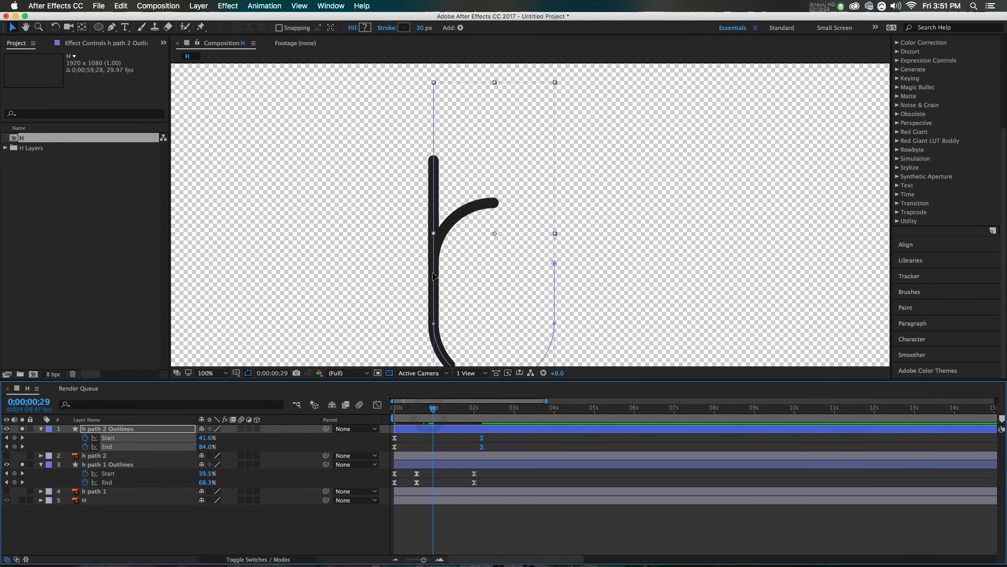
# Soften the speed curves of h path 2 Outlines' Start and End in the Graph Editor and preview the animation from the beginning.
pyautogui.hotkey('shift', 'F3')
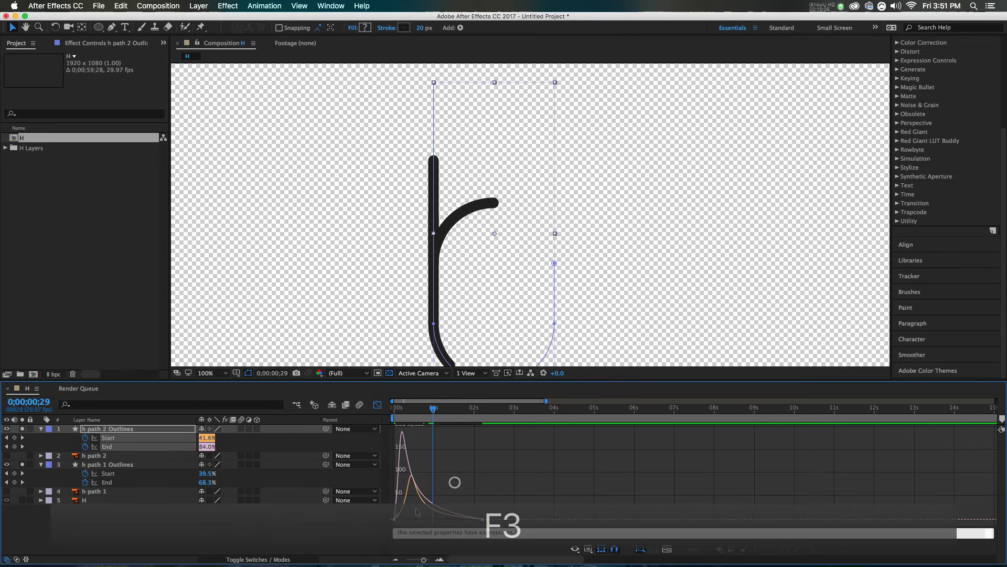
pyautogui.click(397, 498)
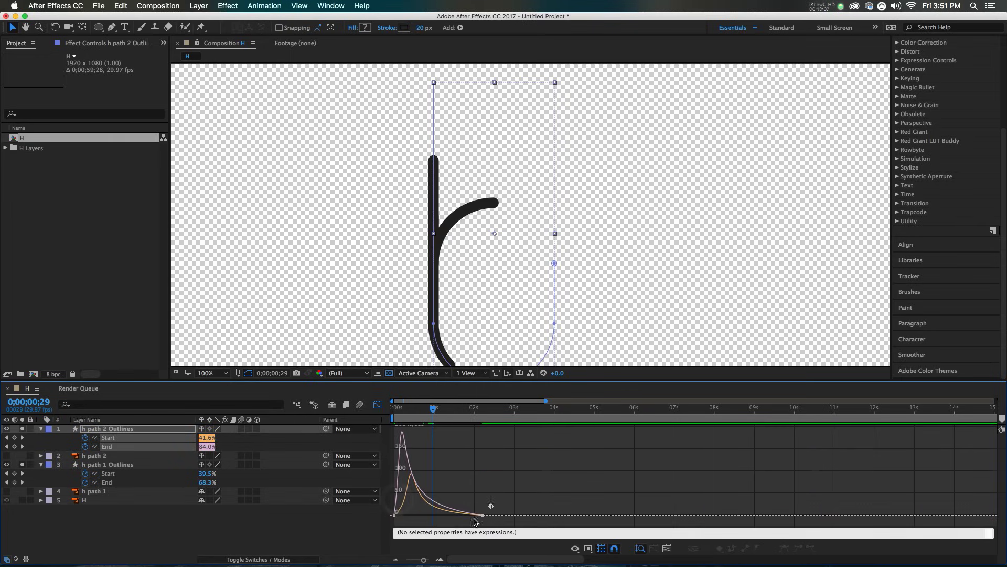
pyautogui.moveTo(475, 522)
pyautogui.mouseDown()
pyautogui.moveTo(492, 506)
pyautogui.moveTo(454, 519)
pyautogui.mouseUp()
pyautogui.moveTo(437, 414); pyautogui.dragTo(371, 423)
pyautogui.press('space')
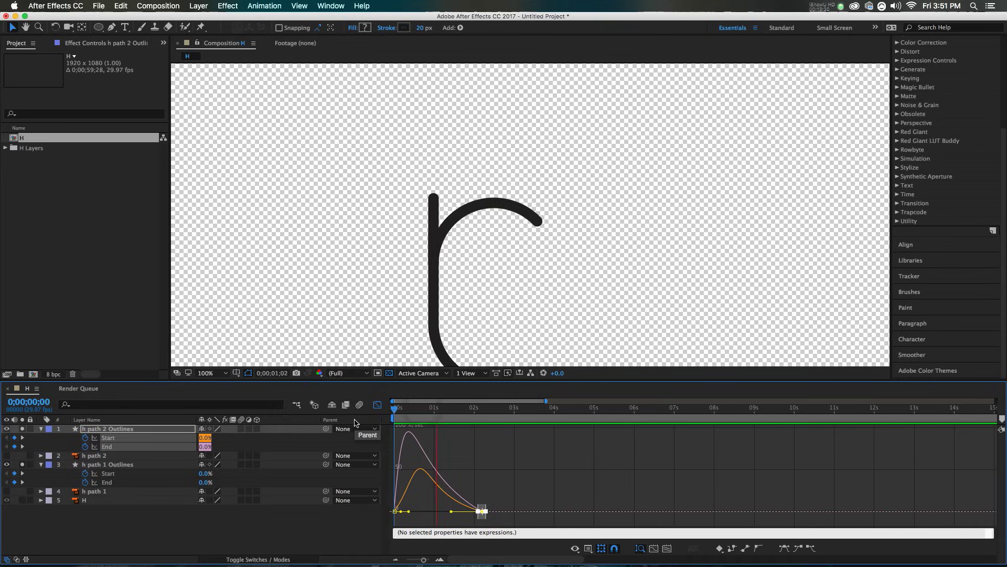
pyautogui.click(452, 417)
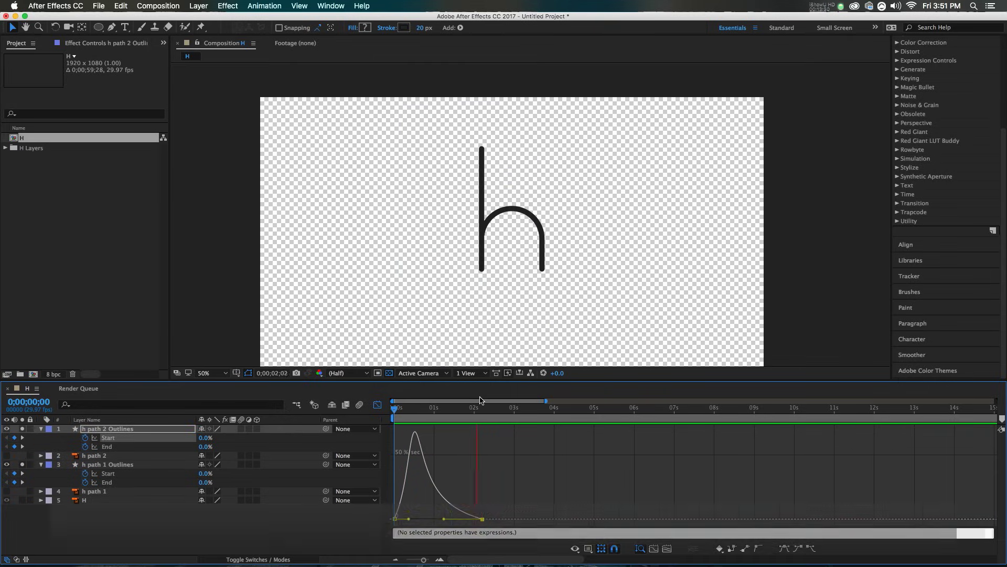
# Return to the layer bars and move the last Start and End keyframes of h path 2 Outlines to 0;00;02;00.
pyautogui.click(475, 417)
pyautogui.hotkey('shift', 'F3')
pyautogui.moveTo(492, 442); pyautogui.dragTo(265, 429)
pyautogui.click(481, 438)
# Add Start keyframes of 100% at 0;00;03;00 on both h path 2 Outlines and h path 1 Outlines.
pyautogui.moveTo(472, 416); pyautogui.dragTo(513, 419)
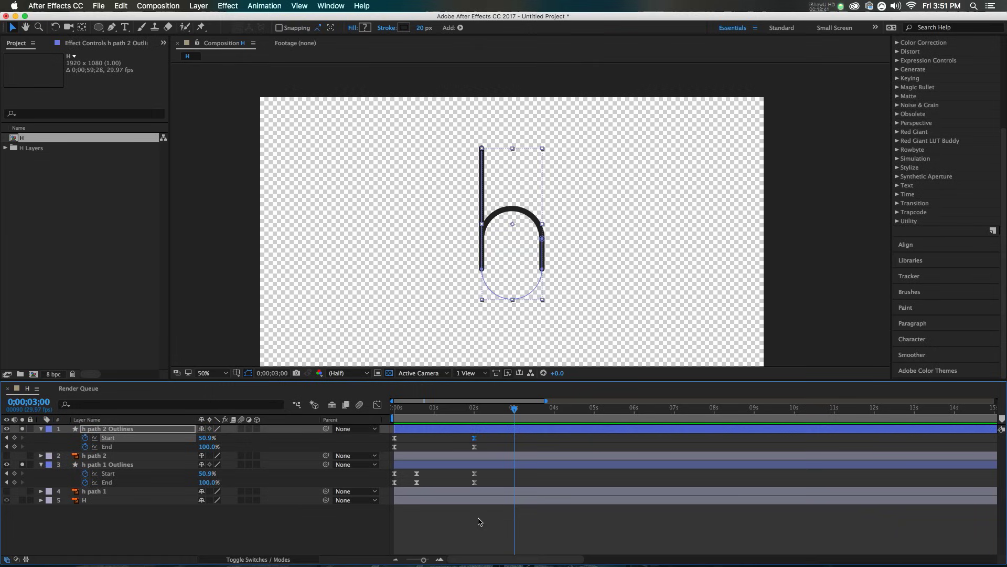
pyautogui.click(479, 520)
pyautogui.click(136, 440)
pyautogui.moveTo(206, 438); pyautogui.dragTo(281, 440)
pyautogui.moveTo(207, 473); pyautogui.dragTo(237, 474)
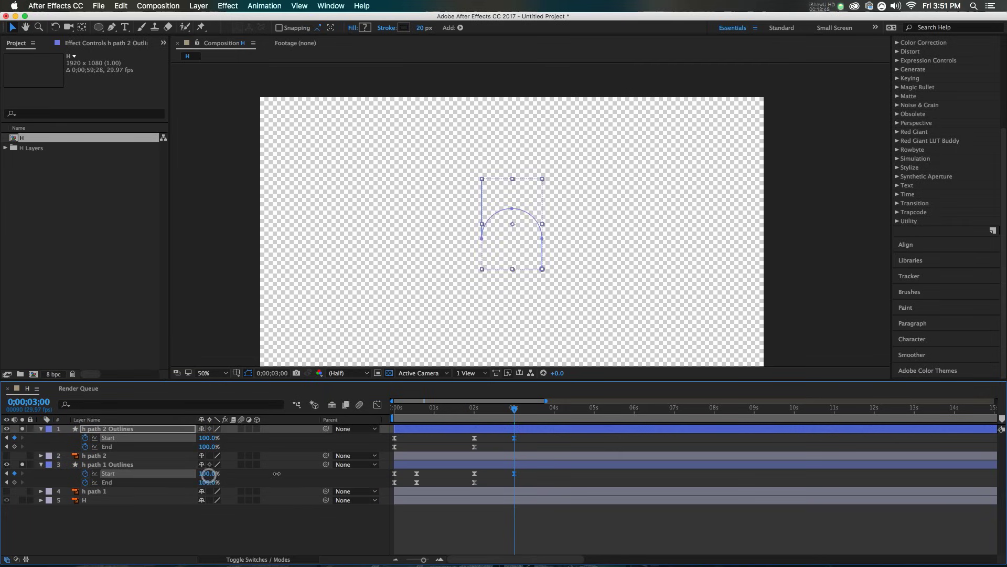
# Reshape both layers' Start speed curves between 2 and 3 seconds to begin slowly and peak just before the final keyframes.
pyautogui.keyDown('shift'); pyautogui.click(513, 437); pyautogui.keyUp('shift')
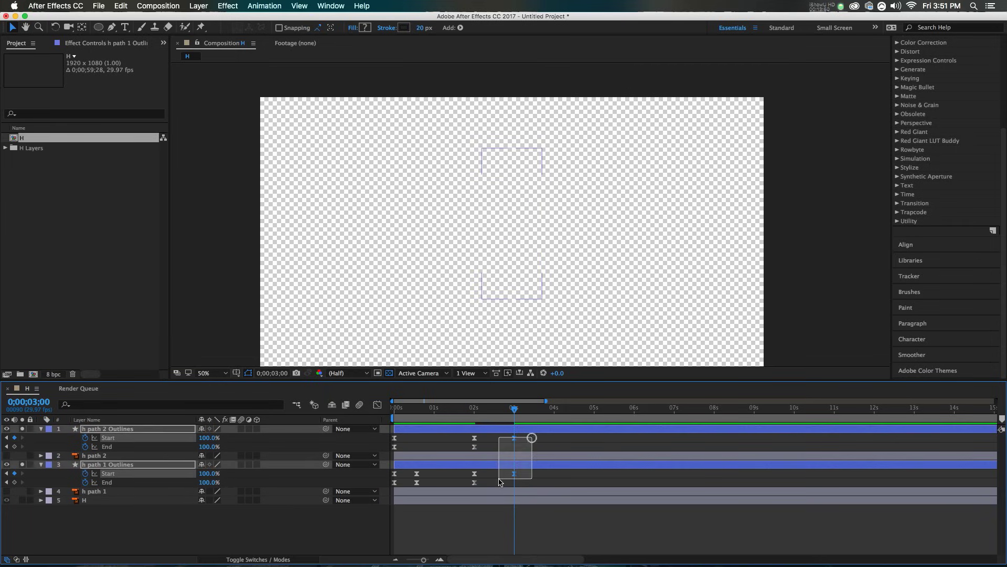
pyautogui.press('F3')
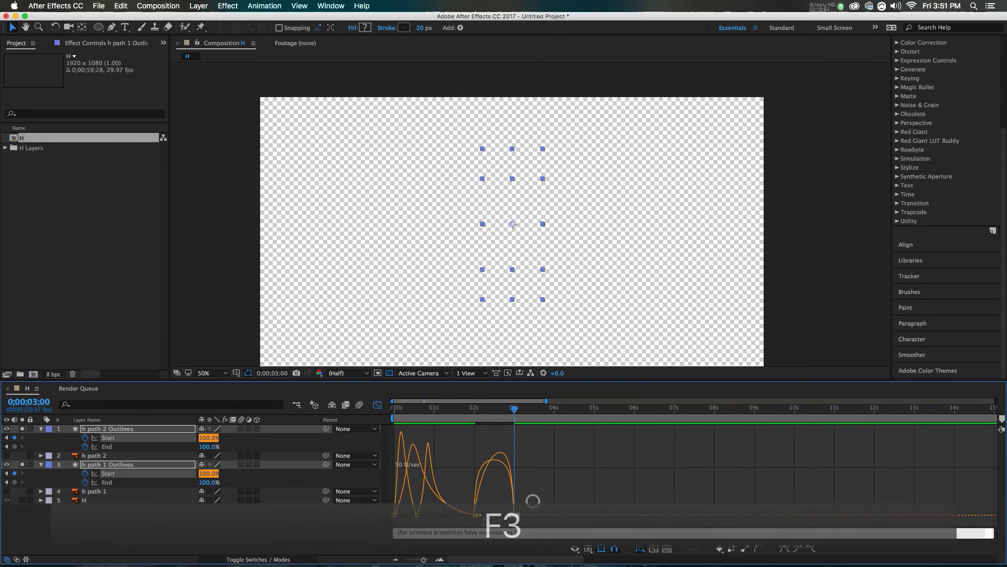
pyautogui.moveTo(485, 520); pyautogui.dragTo(529, 518)
pyautogui.scroll(4, 482, 517)
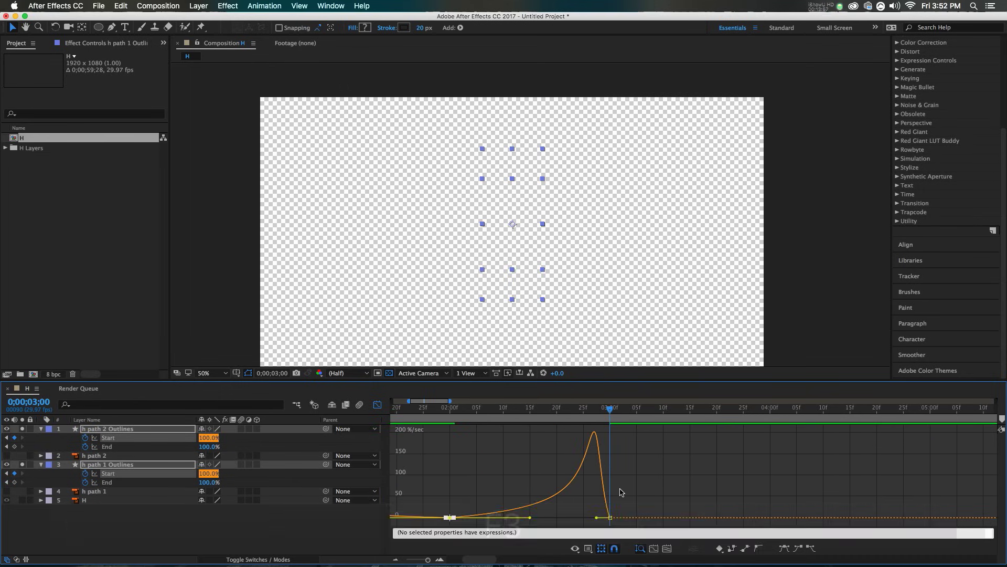
pyautogui.moveTo(621, 488)
pyautogui.mouseDown()
pyautogui.moveTo(577, 524)
pyautogui.moveTo(601, 515)
pyautogui.mouseUp()
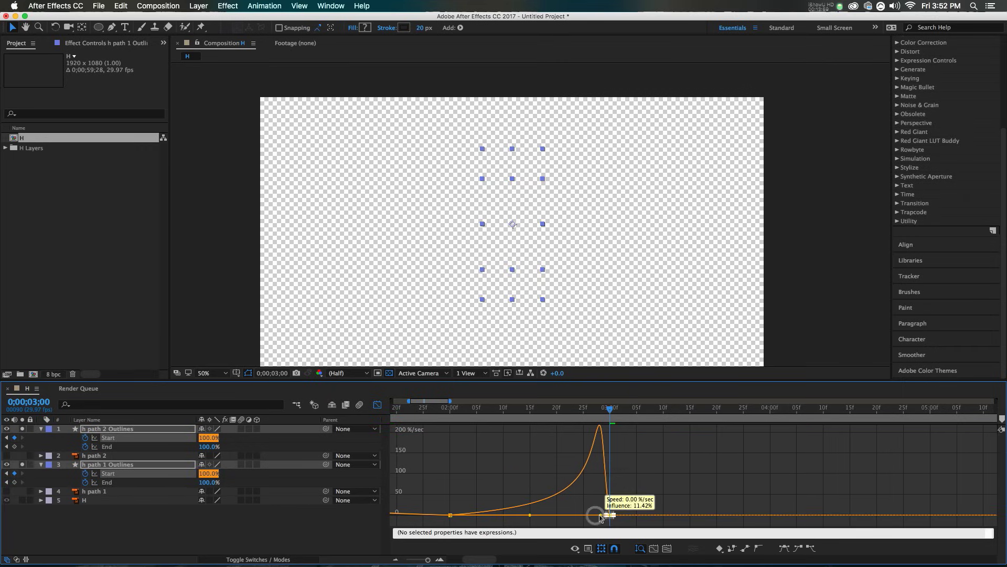
pyautogui.moveTo(592, 411)
pyautogui.mouseDown()
pyautogui.moveTo(520, 411)
pyautogui.moveTo(601, 420)
pyautogui.moveTo(604, 438)
pyautogui.moveTo(607, 417)
pyautogui.moveTo(570, 434)
pyautogui.mouseUp()
# Move the final Start keyframe of h path 2 Outlines to 0;00;02;29 and preview the whole animation from the beginning.
pyautogui.hotkey('shift', 'F3')
pyautogui.click(629, 446)
pyautogui.click(600, 409)
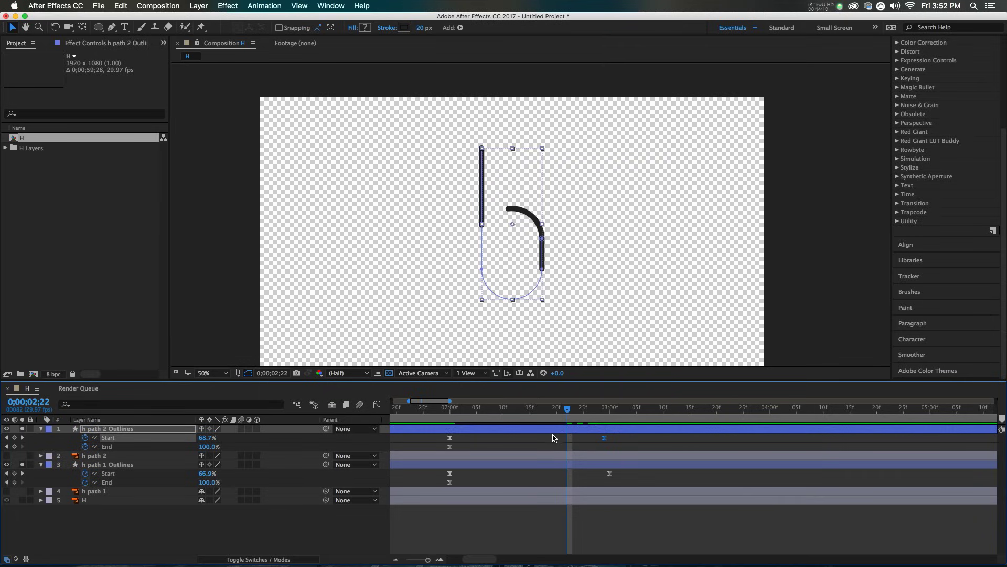
pyautogui.press('-')
pyautogui.press('-')
pyautogui.moveTo(493, 419); pyautogui.dragTo(304, 453)
pyautogui.press('space')
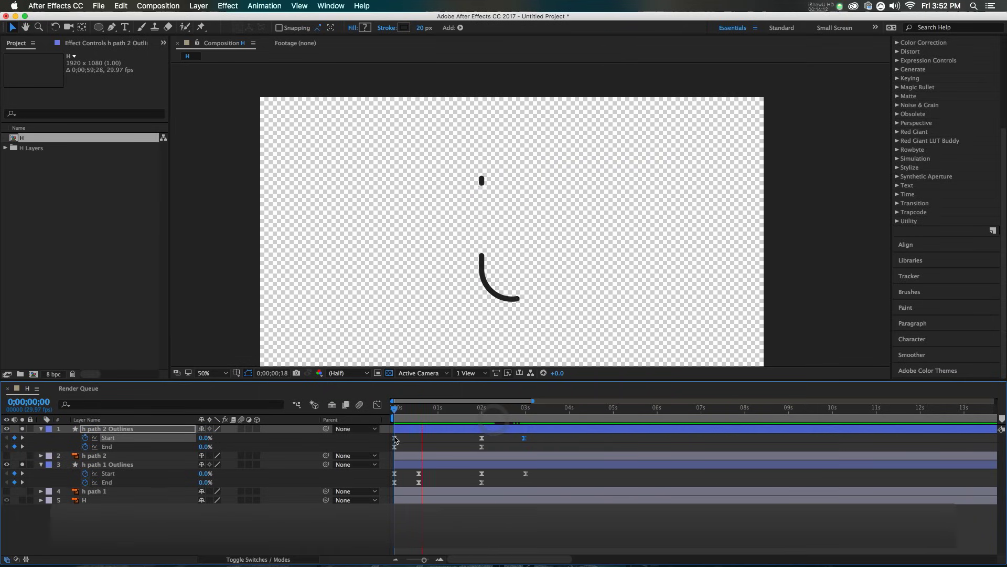
pyautogui.moveTo(509, 416); pyautogui.dragTo(524, 411)
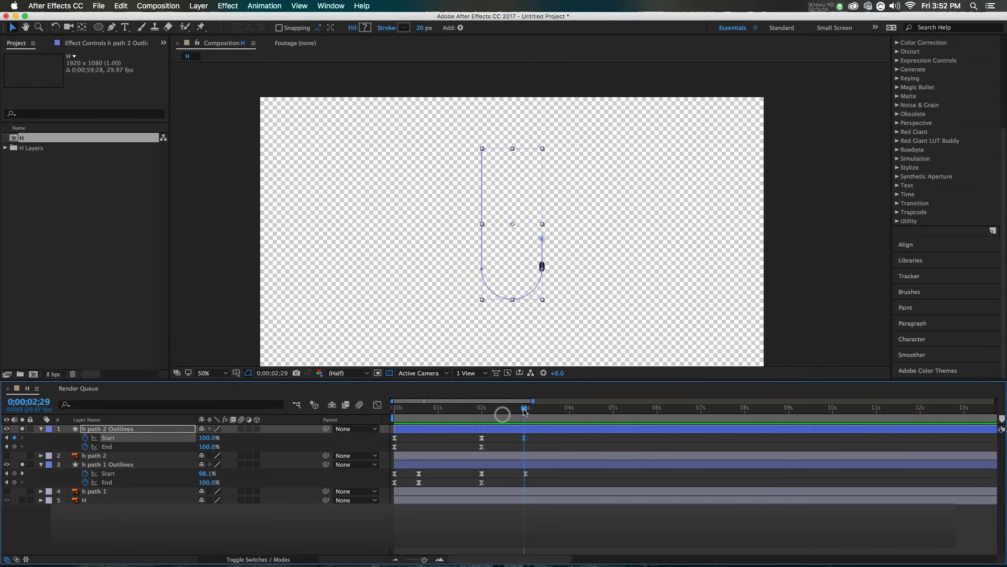
# Preview the h animation from the beginning and return to 0;00;02;00.
pyautogui.press('Home')
pyautogui.press('space')
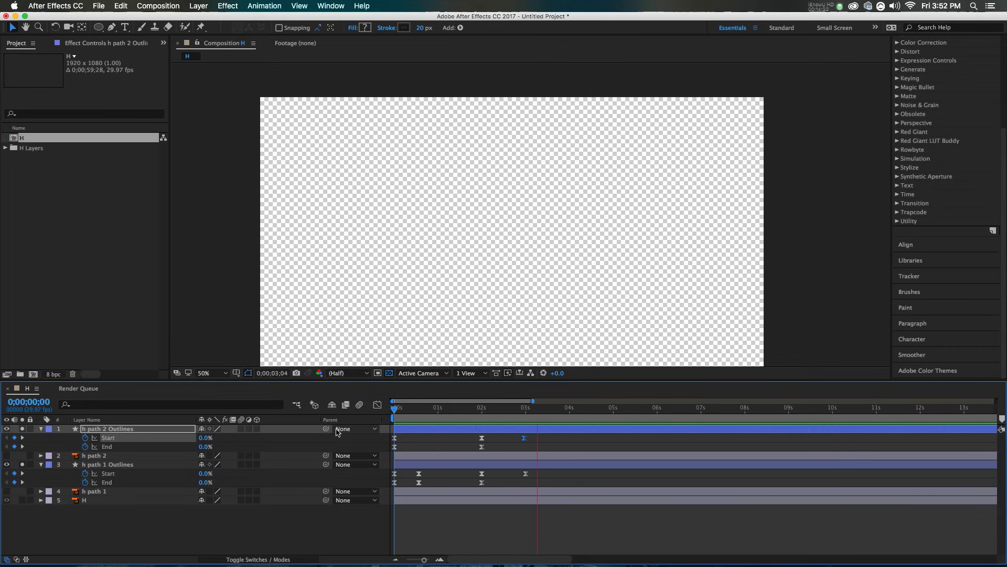
pyautogui.click(479, 415)
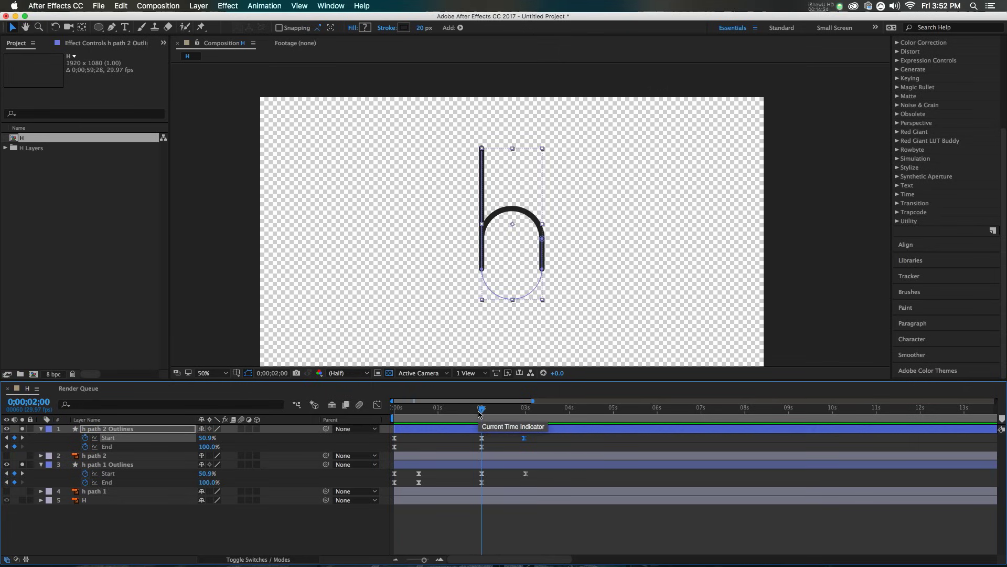
# Shift the h path 2 Outlines and h path 1 Outlines layers together so both start at 0;00;01;00.
pyautogui.press('super+z')
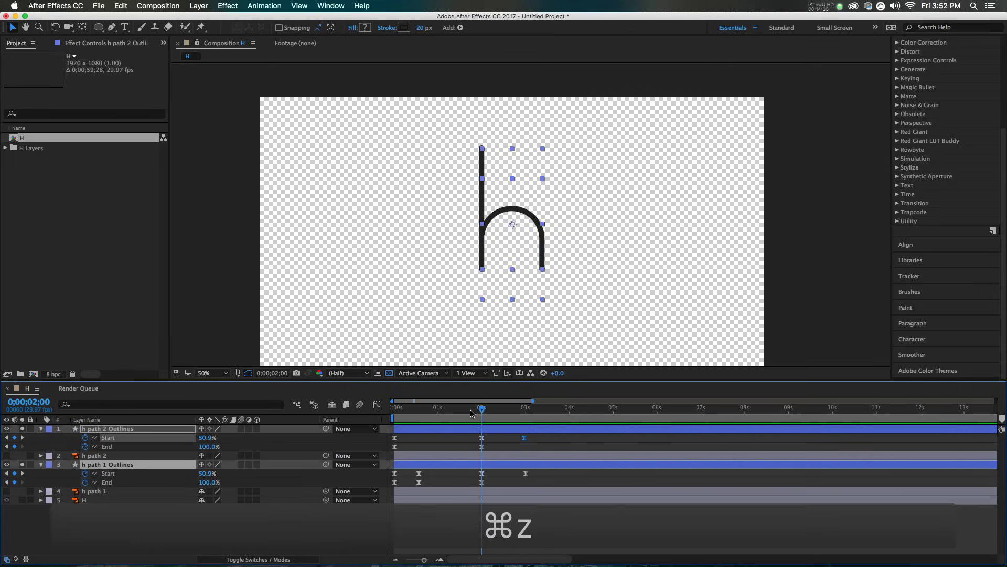
pyautogui.moveTo(427, 430)
pyautogui.mouseDown()
pyautogui.moveTo(468, 430)
pyautogui.moveTo(436, 420)
pyautogui.mouseUp()
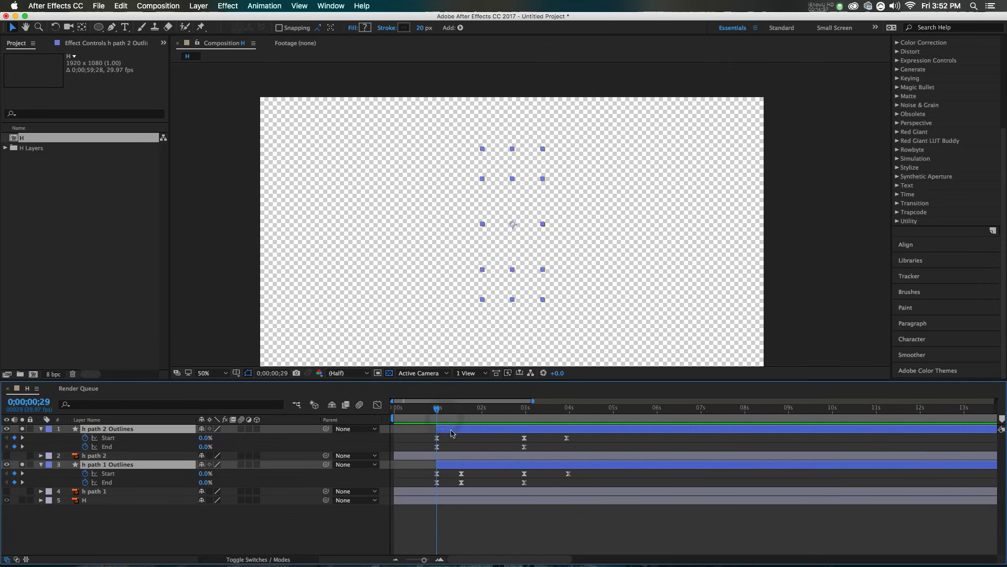
pyautogui.press('=')
pyautogui.press('=')
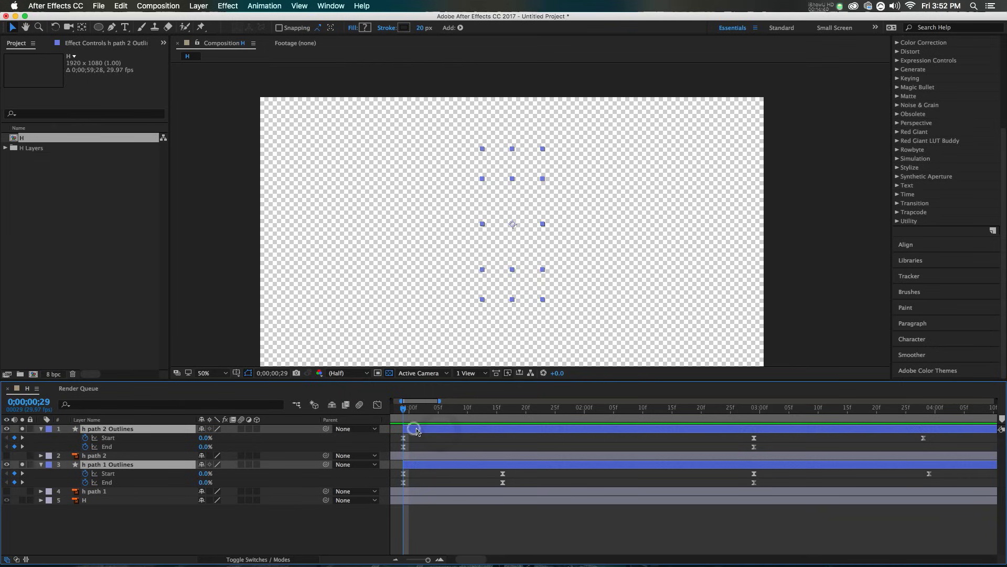
pyautogui.moveTo(417, 431); pyautogui.dragTo(423, 432)
pyautogui.click(409, 408)
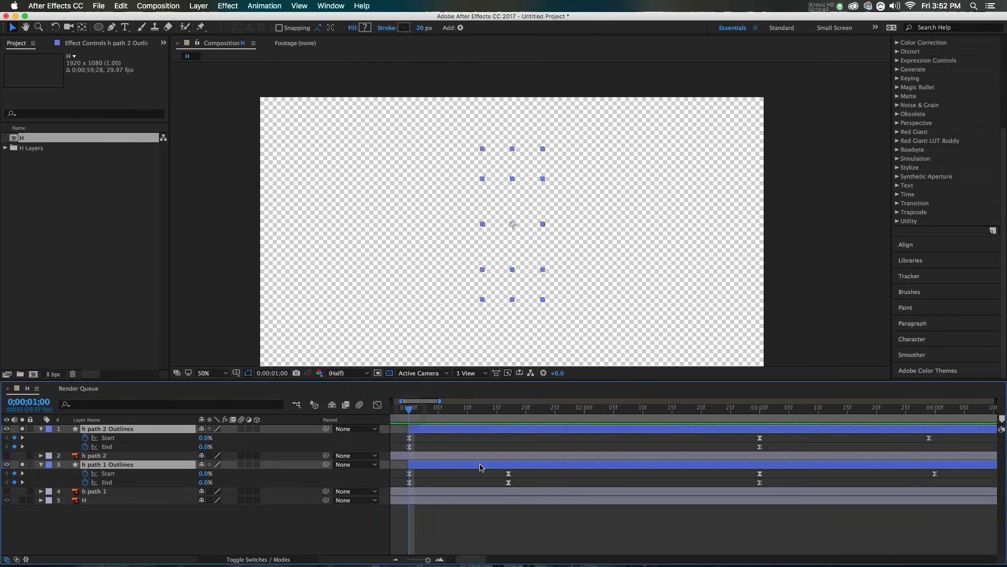
# Preview the shifted animation, then collapse the properties of all layers in the timeline.
pyautogui.click(438, 519)
pyautogui.press('space')
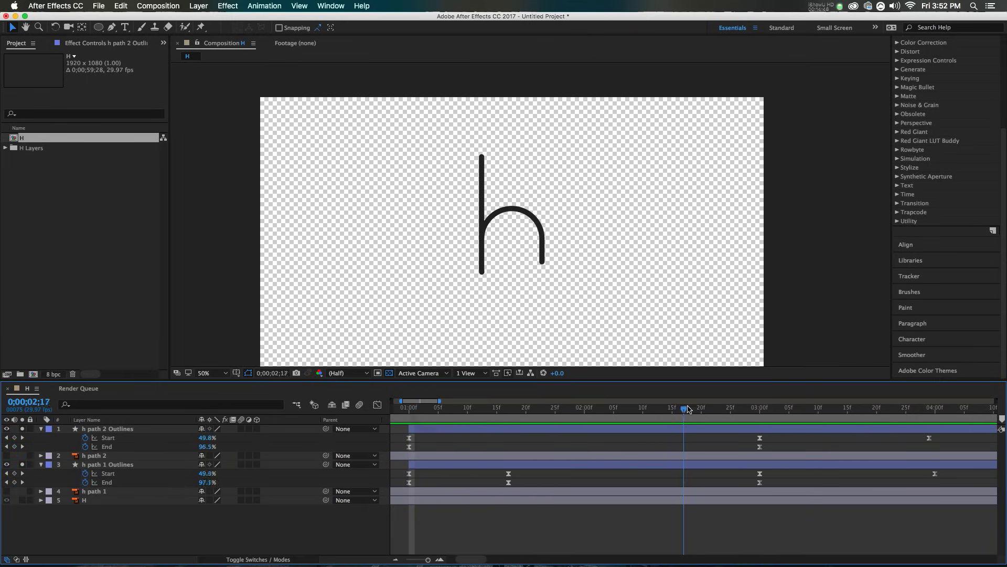
pyautogui.press('super+a')
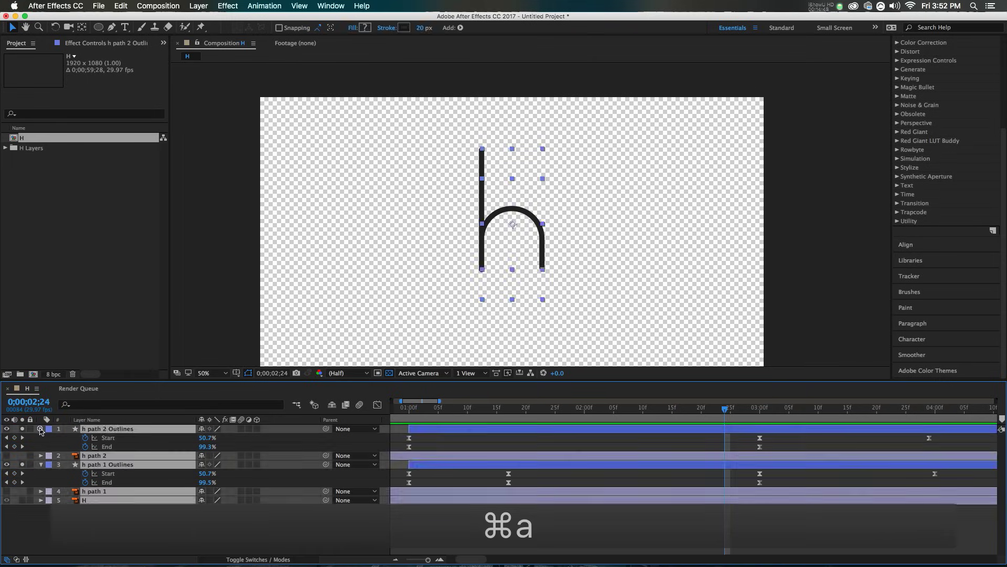
pyautogui.click(41, 429)
pyautogui.click(187, 533)
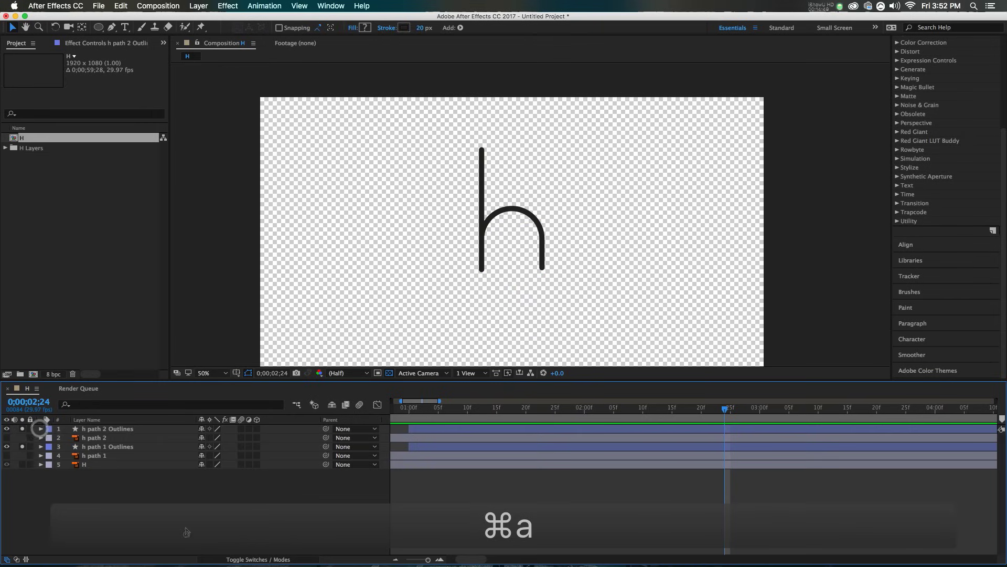
# Add an ellipse on a new shape layer, set its path Size to 20, 20 and delete its stroke.
pyautogui.doubleClick(99, 26)
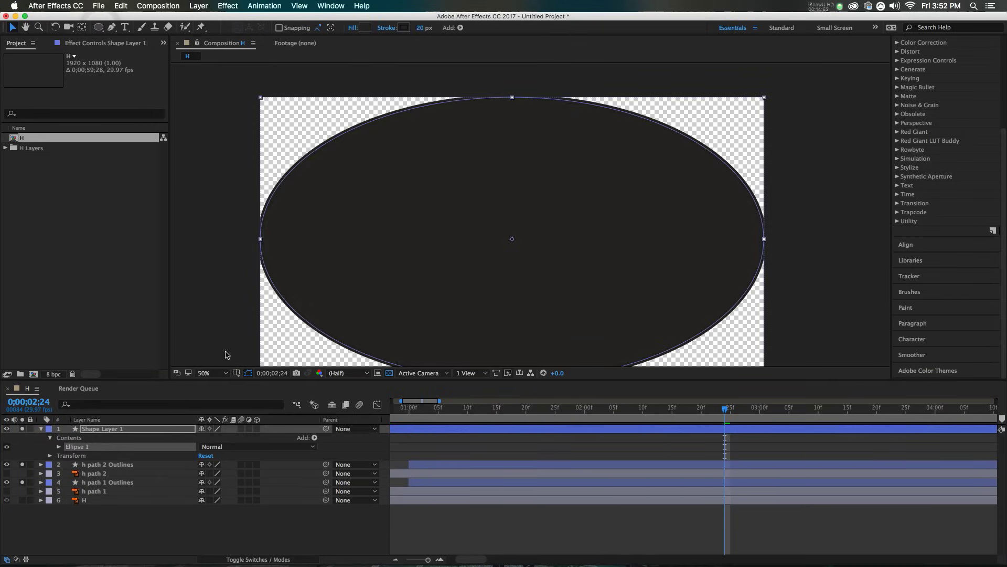
pyautogui.click(58, 447)
pyautogui.click(68, 455)
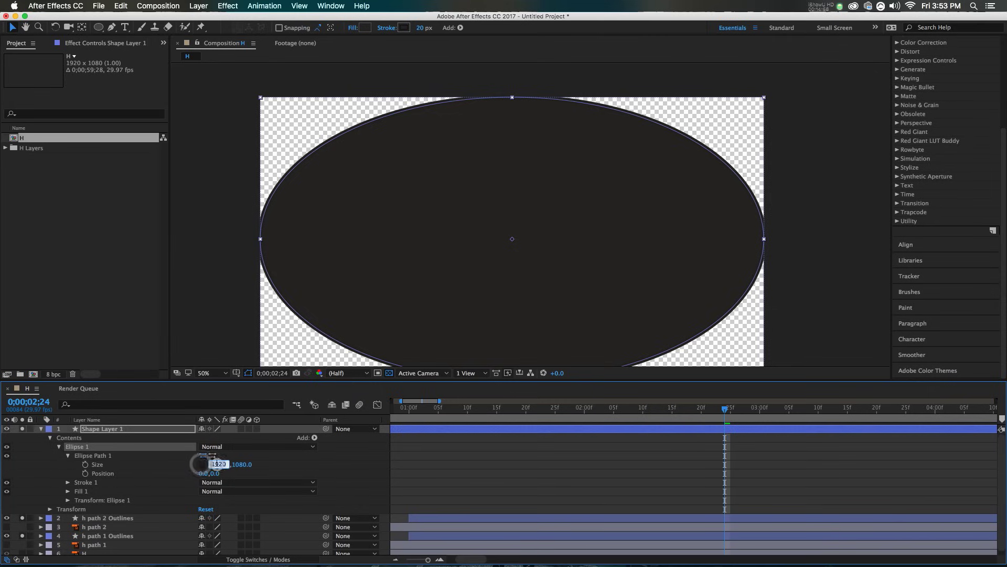
pyautogui.write('20')
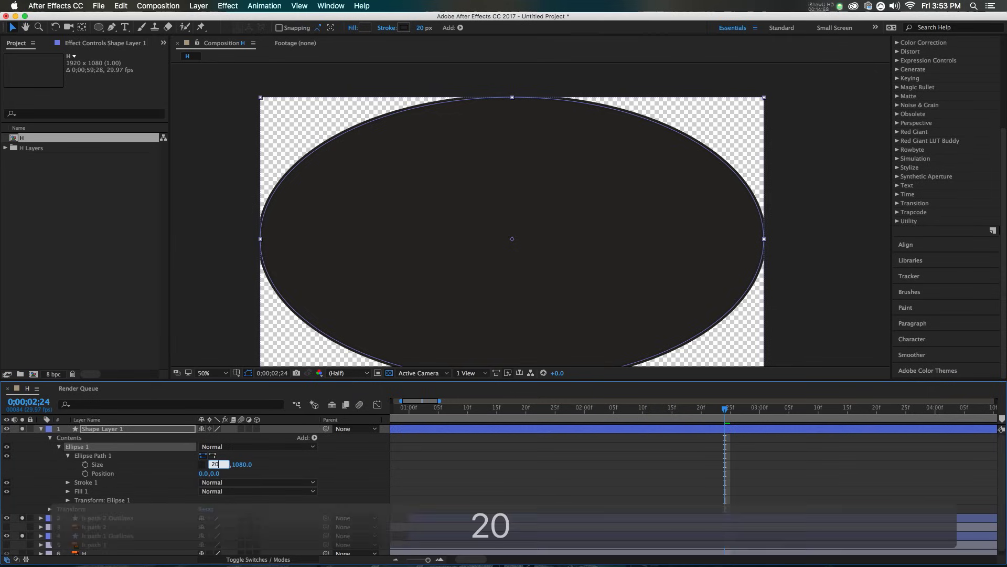
pyautogui.press('Return')
pyautogui.click(80, 482)
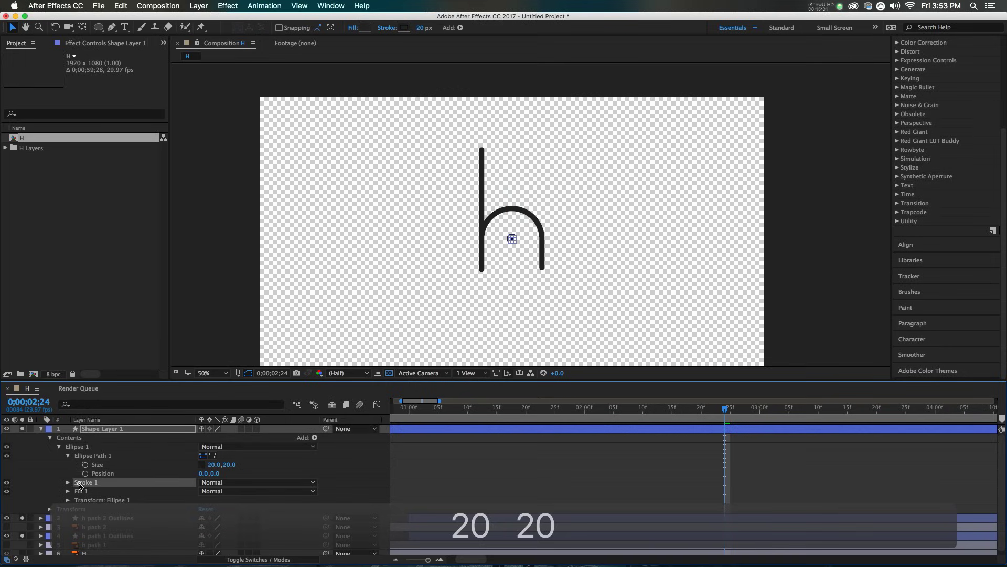
pyautogui.press('Delete')
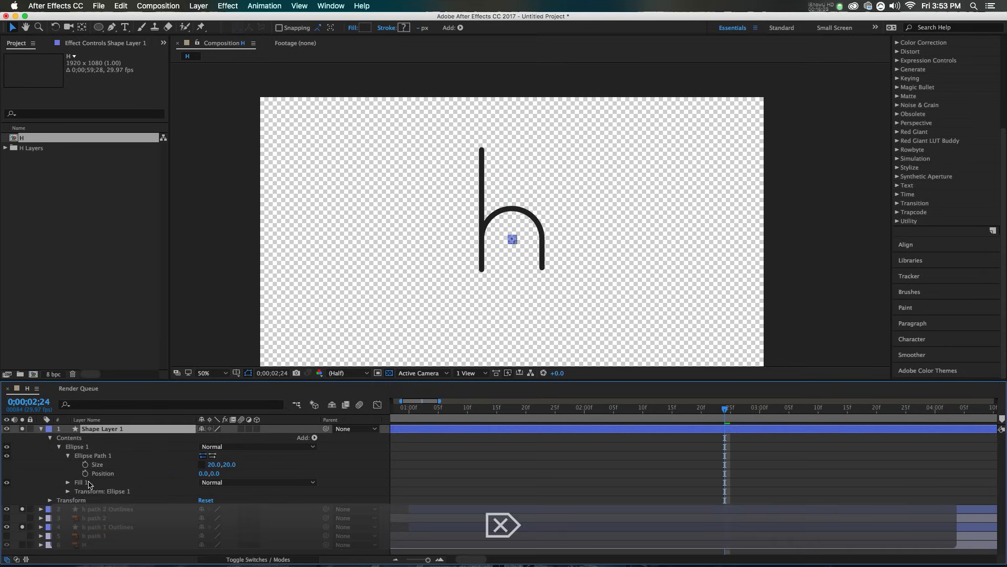
# Set the ellipse path's Position to 115, 0 so the dot lies over the h's right leg.
pyautogui.click(121, 472)
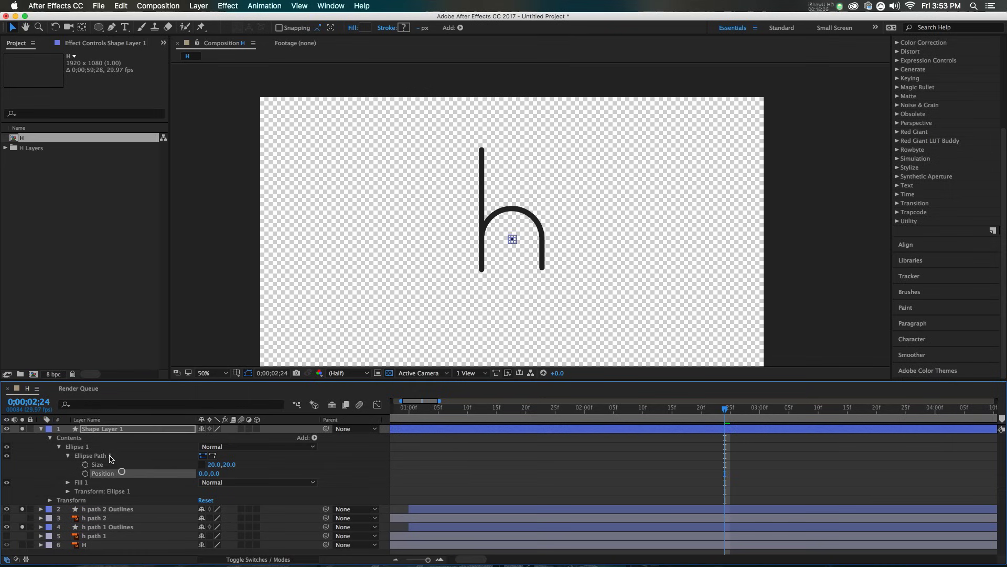
pyautogui.scroll(4, 537, 240)
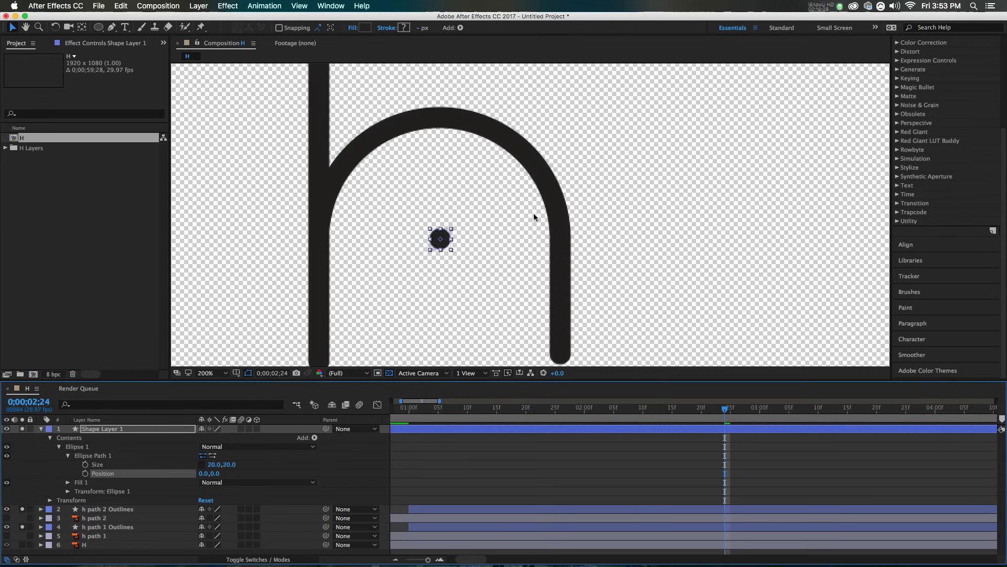
pyautogui.moveTo(206, 475); pyautogui.dragTo(267, 474)
pyautogui.scroll(3, 551, 246)
pyautogui.scroll(-3, 587, 239)
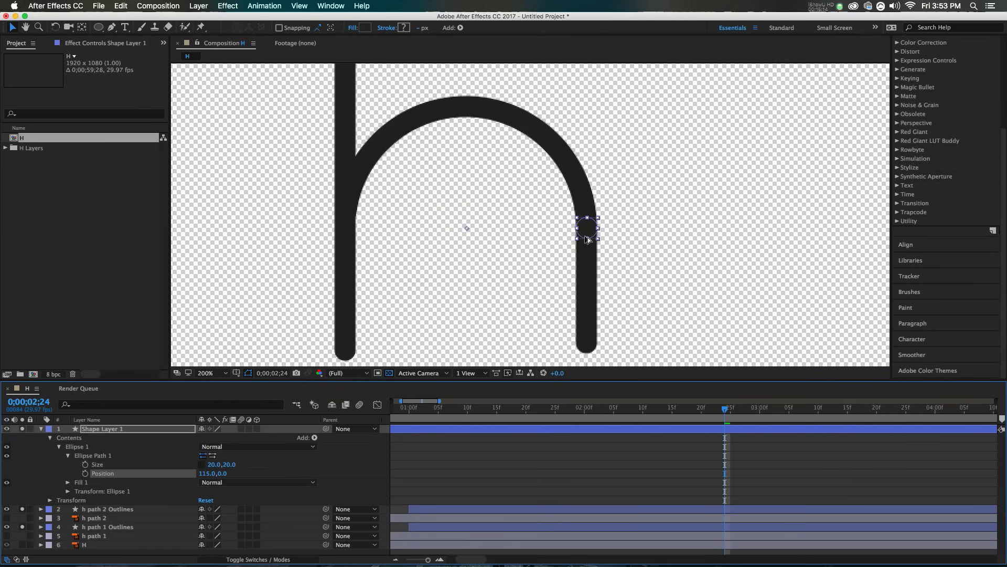
# Add keyframes for the ellipse path's Size and Position at 0;00;01;00.
pyautogui.click(409, 408)
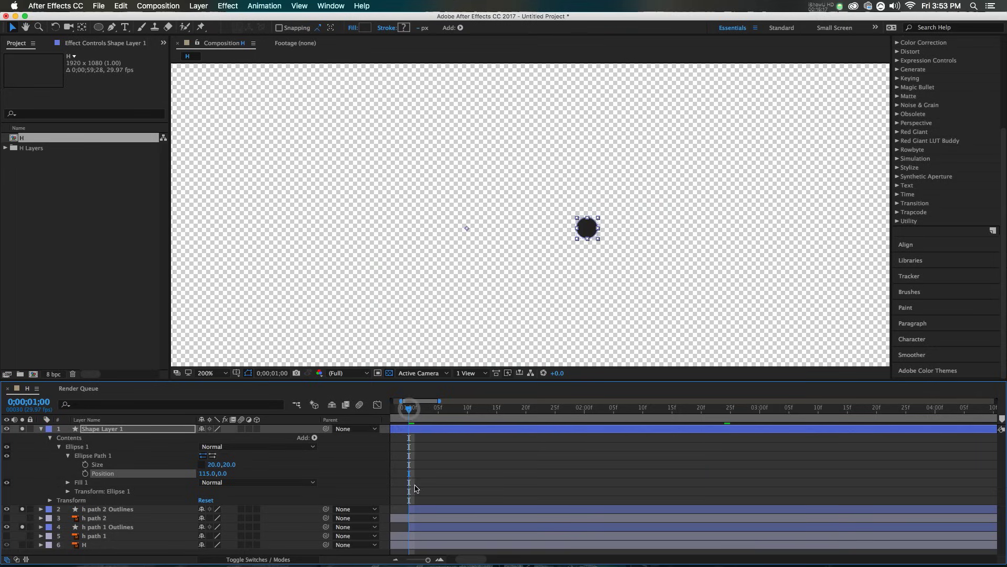
pyautogui.press('=')
pyautogui.hscroll(-5, 493, 535)
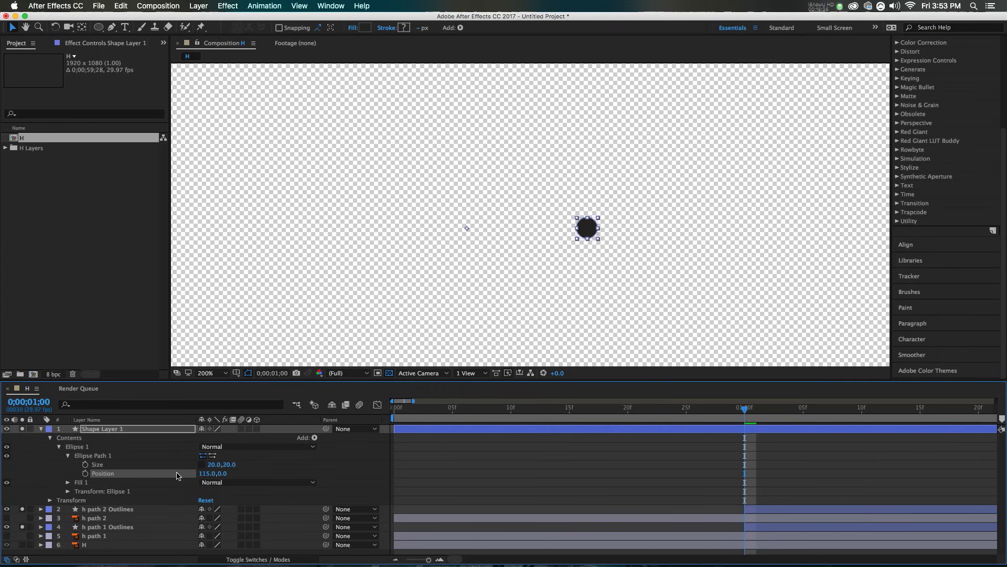
pyautogui.click(86, 464)
# At 0;00;00;15, set the ellipse path's Size to 30, 30 and its Position to 0, 0.
pyautogui.click(570, 407)
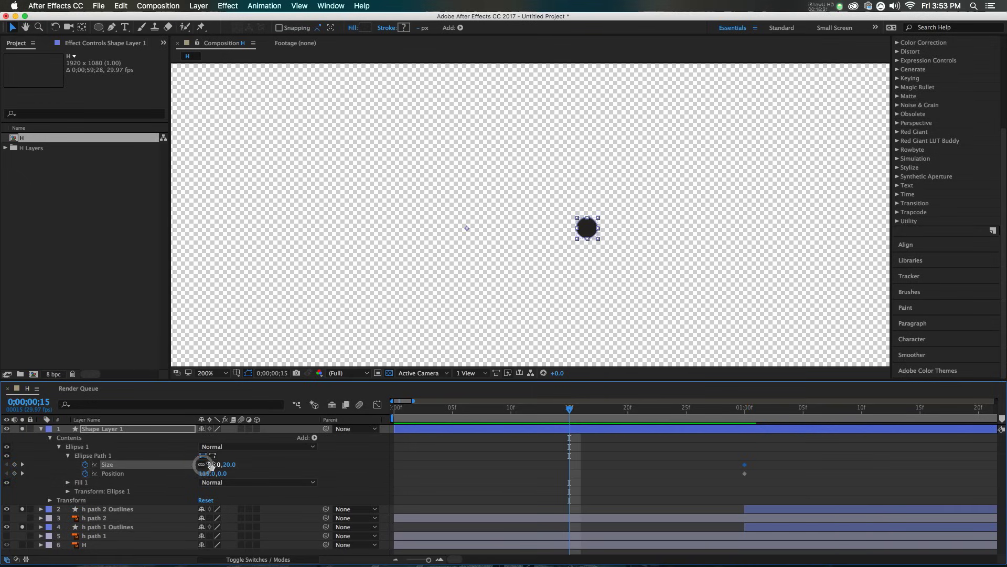
pyautogui.click(212, 464)
pyautogui.write('30')
pyautogui.press('Return')
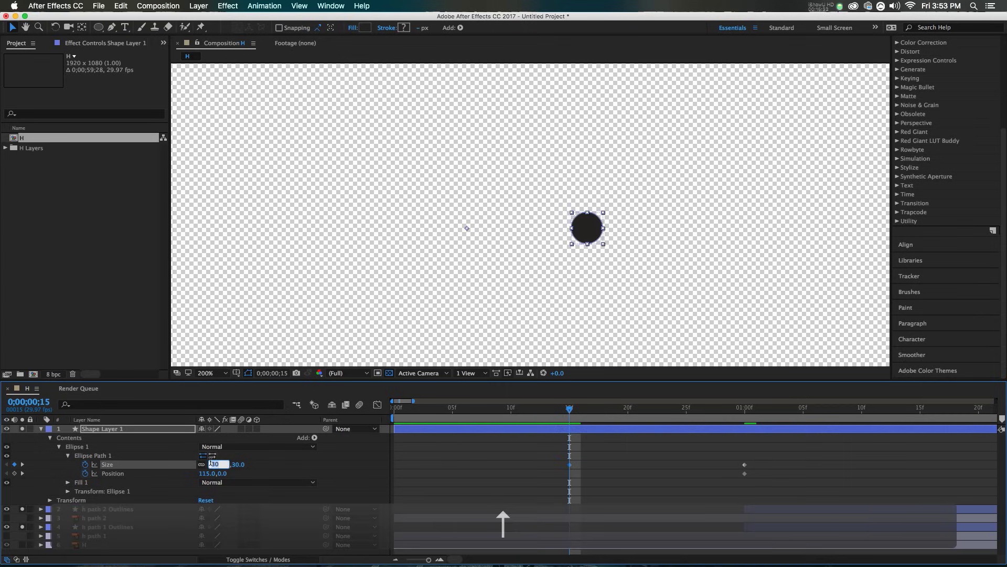
pyautogui.hotkey('shift', 'Up')
pyautogui.hotkey('shift', 'Down')
pyautogui.click(206, 473)
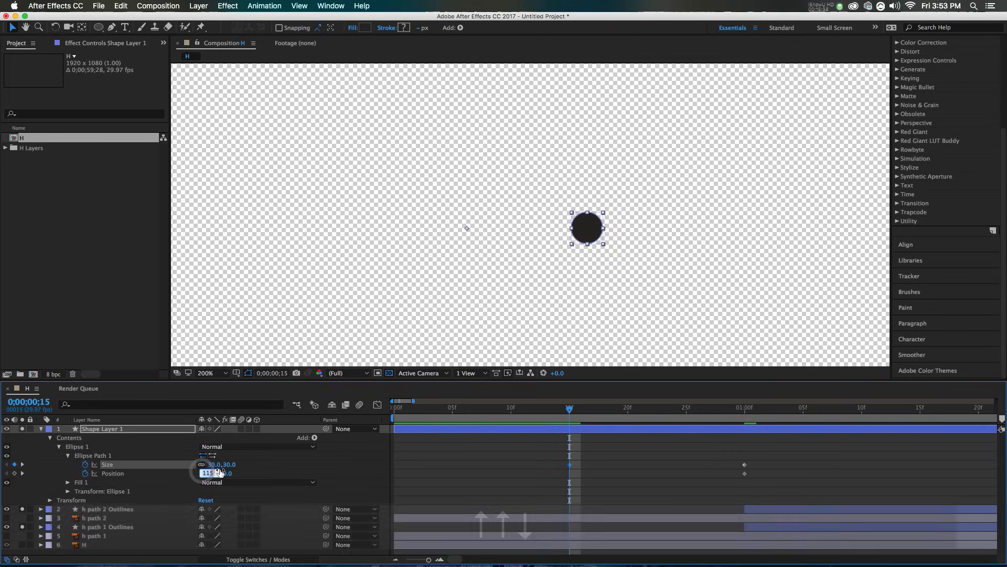
pyautogui.write('0')
pyautogui.press('Return')
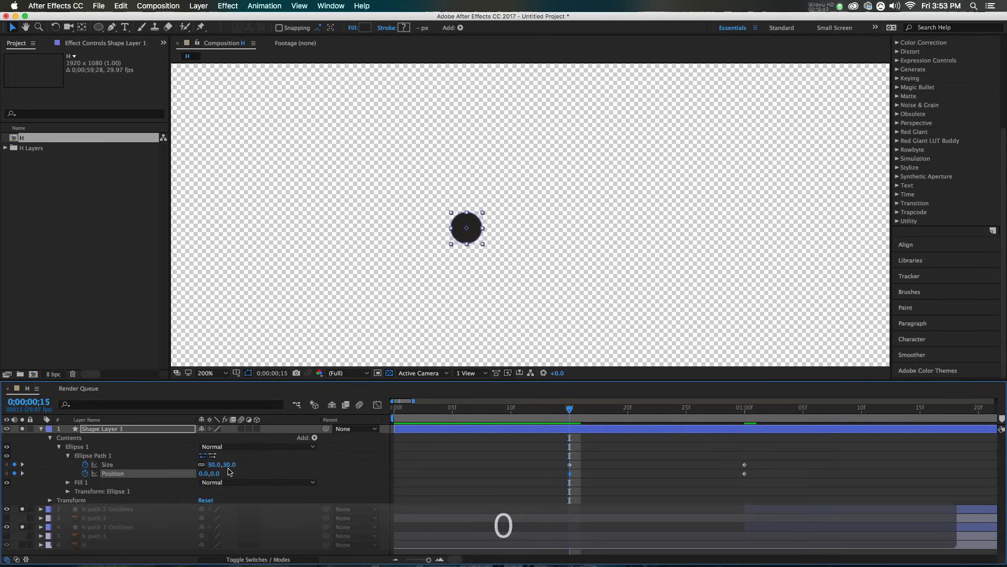
# Set the ellipse path's Size to 0, 0 at 0;00;00;00.
pyautogui.moveTo(413, 409); pyautogui.dragTo(386, 418)
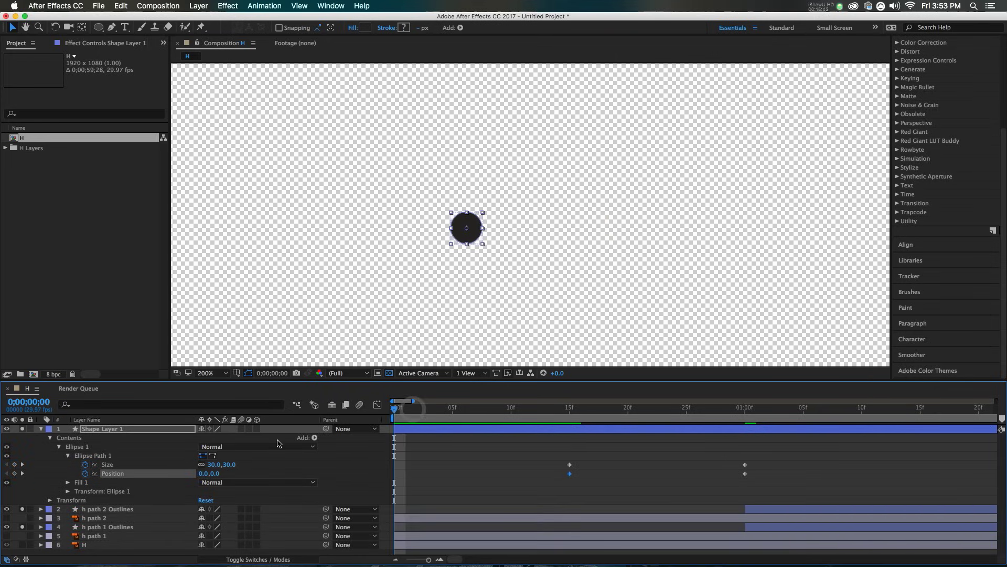
pyautogui.write('0')
pyautogui.press('Return')
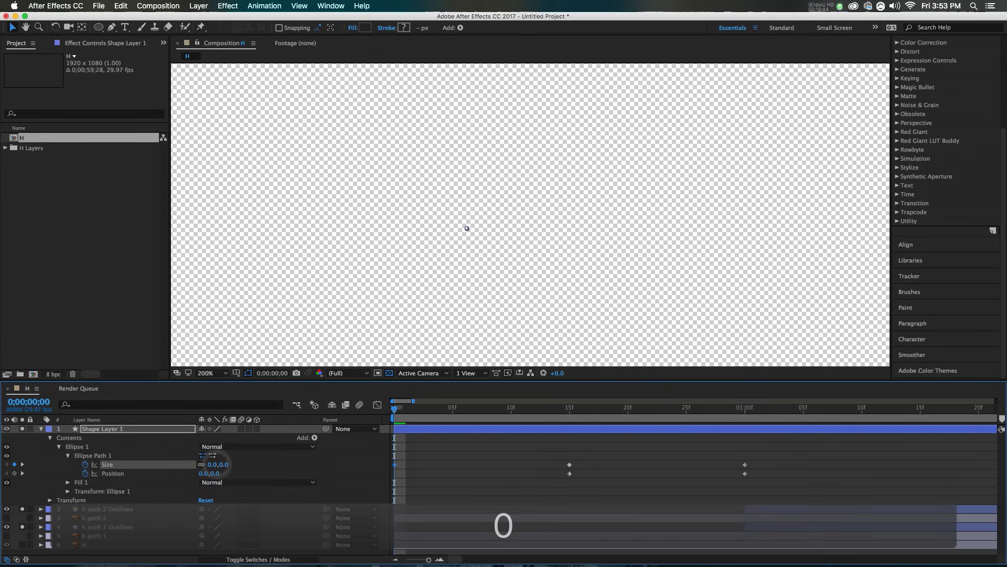
# Apply Easy Ease to all Size and Position keyframes of the ellipse path.
pyautogui.click(184, 466)
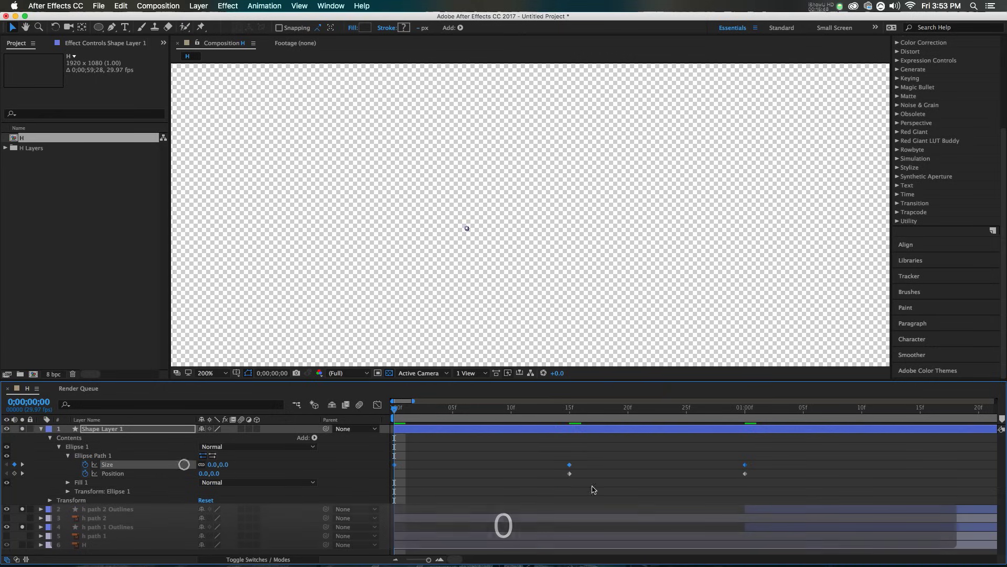
pyautogui.press('F9')
pyautogui.moveTo(774, 477); pyautogui.dragTo(519, 468)
pyautogui.press('F9')
# Lengthen the ease into the final Size keyframe in the Graph Editor and switch to the value graph.
pyautogui.click(169, 465)
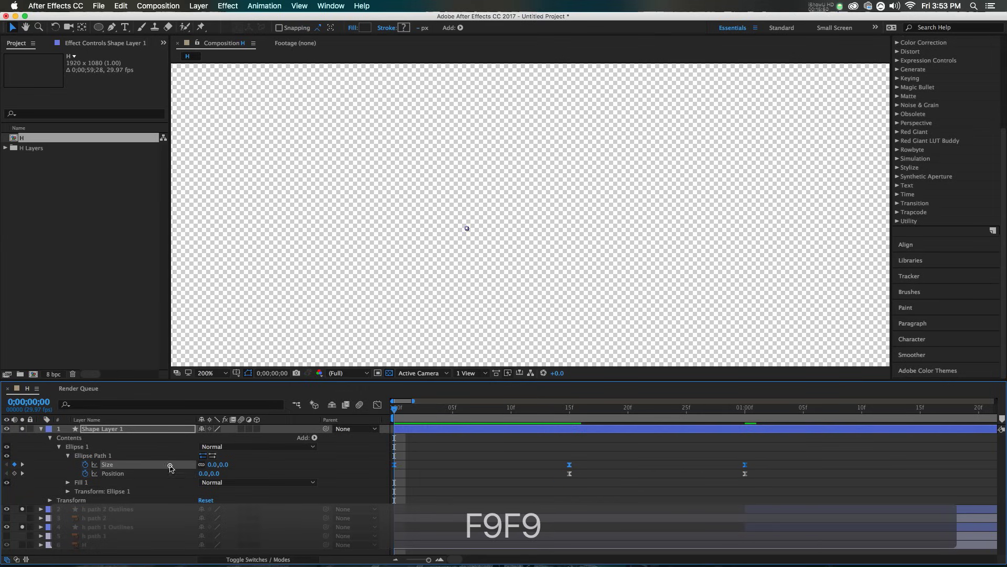
pyautogui.hotkey('shift', 'F3')
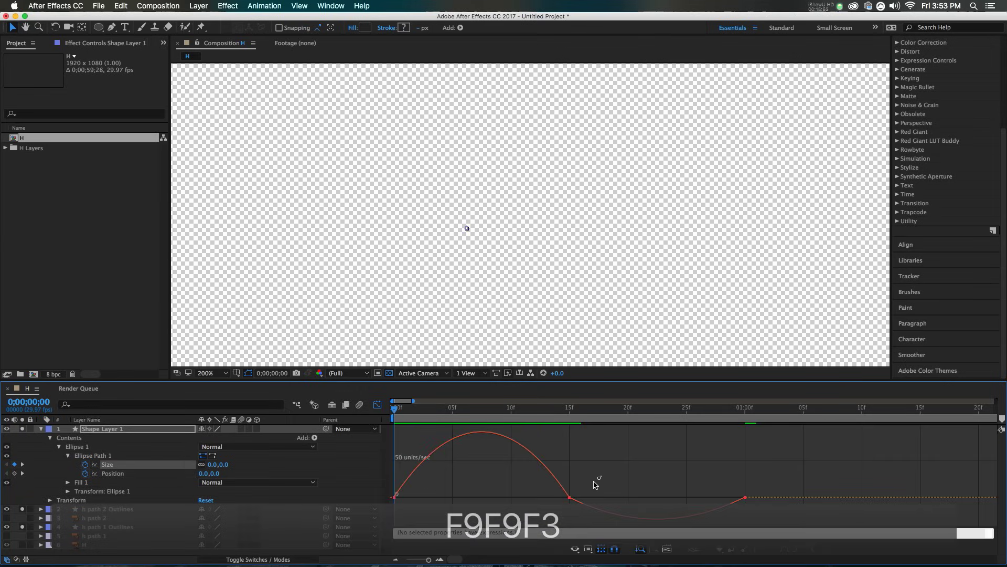
pyautogui.moveTo(598, 477); pyautogui.dragTo(558, 505)
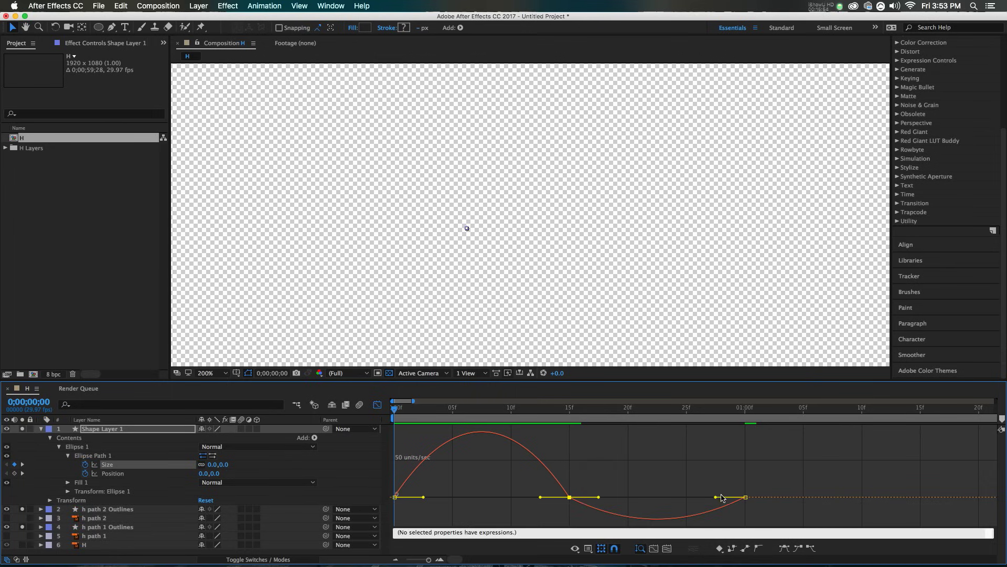
pyautogui.moveTo(716, 497); pyautogui.dragTo(581, 477)
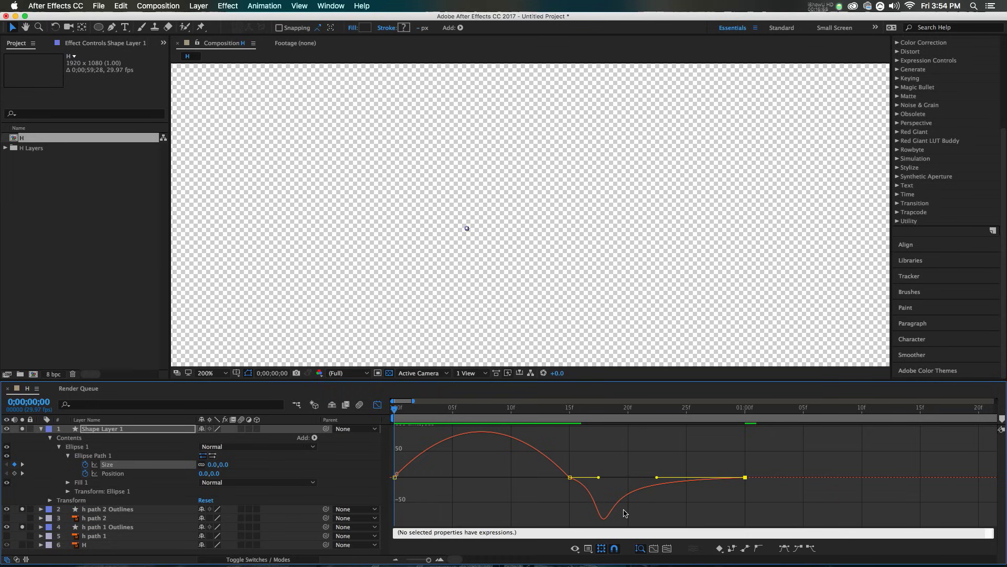
pyautogui.rightClick(588, 547)
pyautogui.click(596, 461)
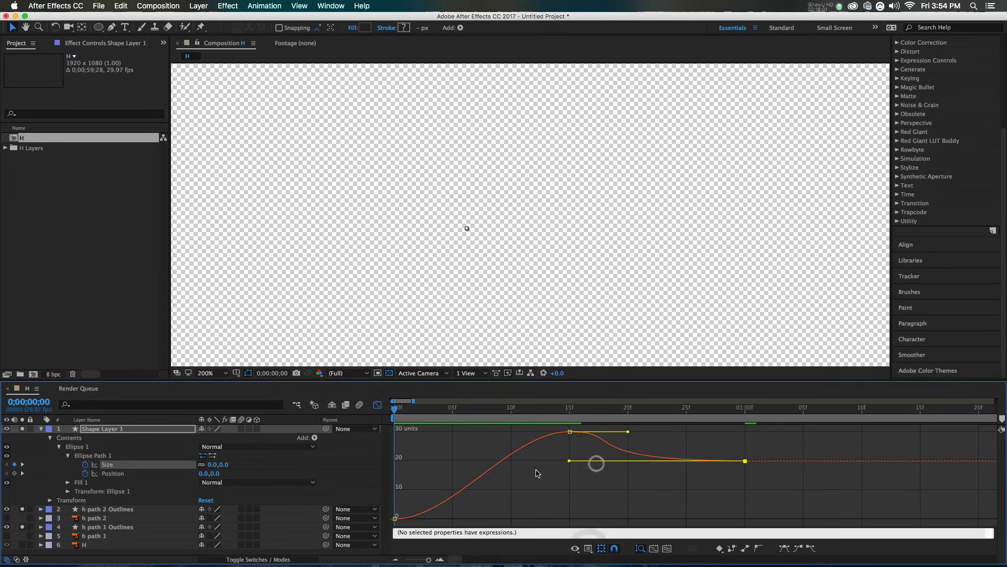
# Reshape the first half second of the Size value curve to rise steeply, overshoot and settle, then preview it.
pyautogui.click(567, 429)
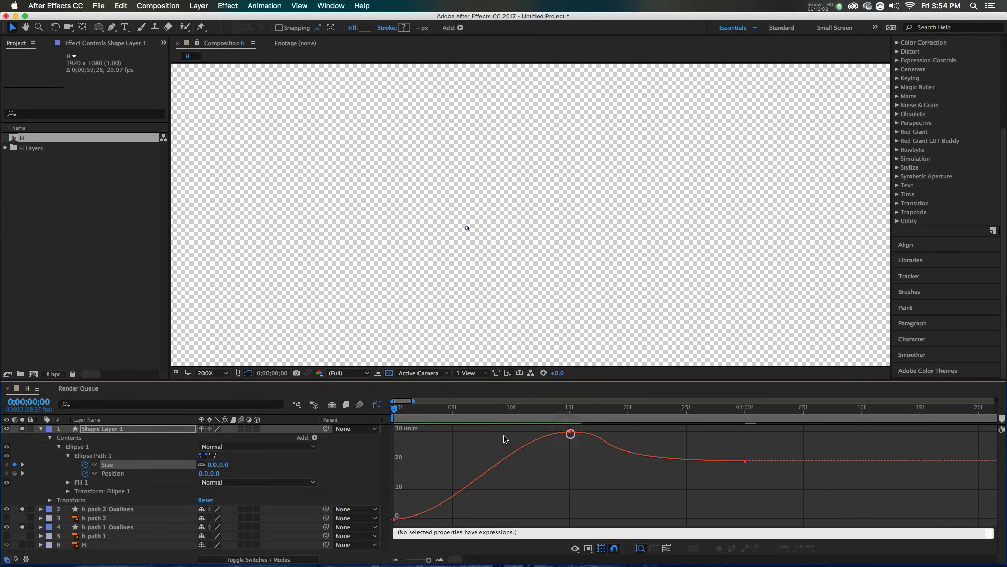
pyautogui.click(569, 431)
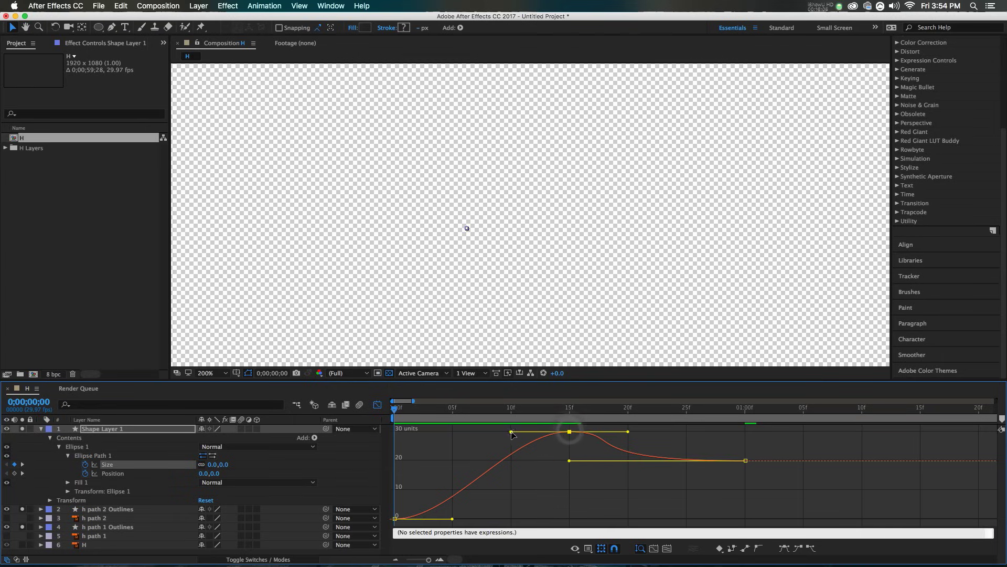
pyautogui.moveTo(512, 432); pyautogui.dragTo(371, 440)
pyautogui.moveTo(451, 520); pyautogui.dragTo(432, 455)
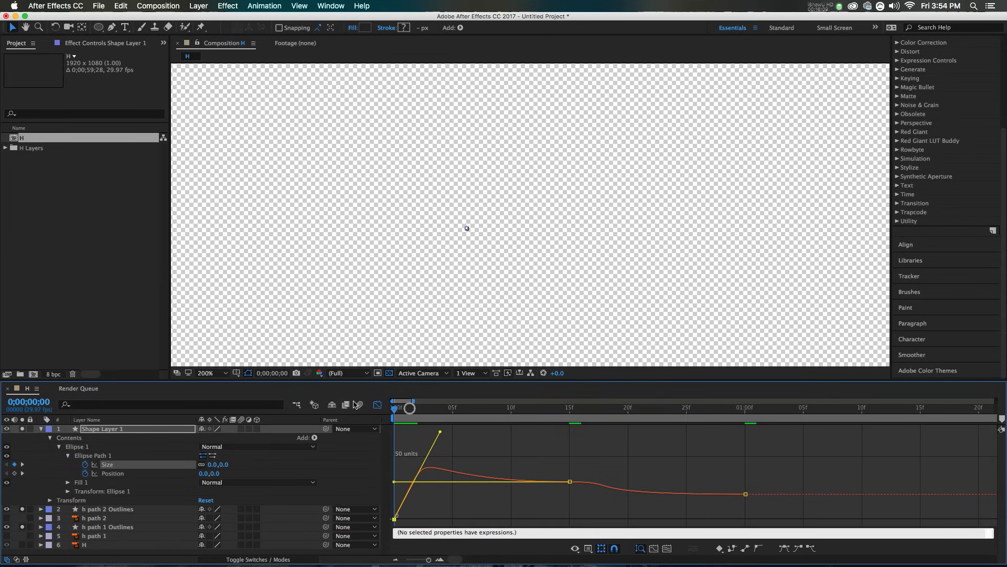
pyautogui.press('space')
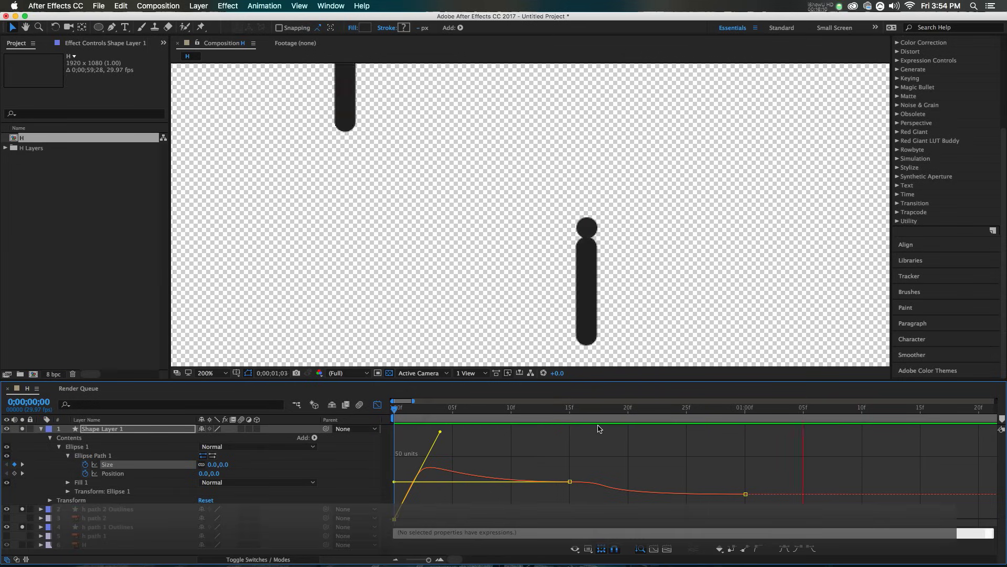
# Lengthen the ease into the ellipse path's Position keyframe at 0;00;01;00 in the speed graph and preview the movement.
pyautogui.click(569, 408)
pyautogui.hotkey('shift', 'F3')
pyautogui.moveTo(436, 410); pyautogui.dragTo(747, 453)
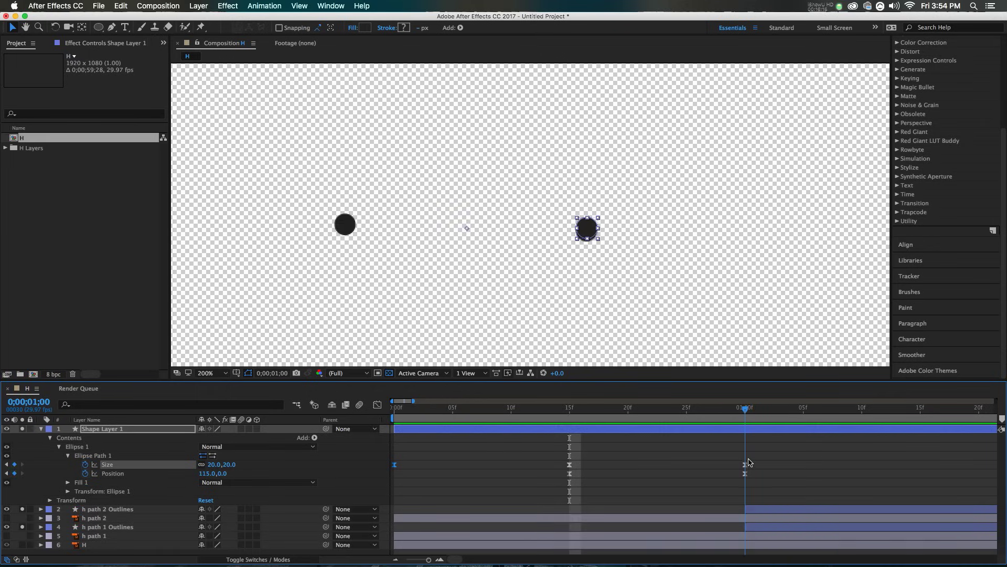
pyautogui.click(102, 474)
pyautogui.hotkey('shift', 'F3')
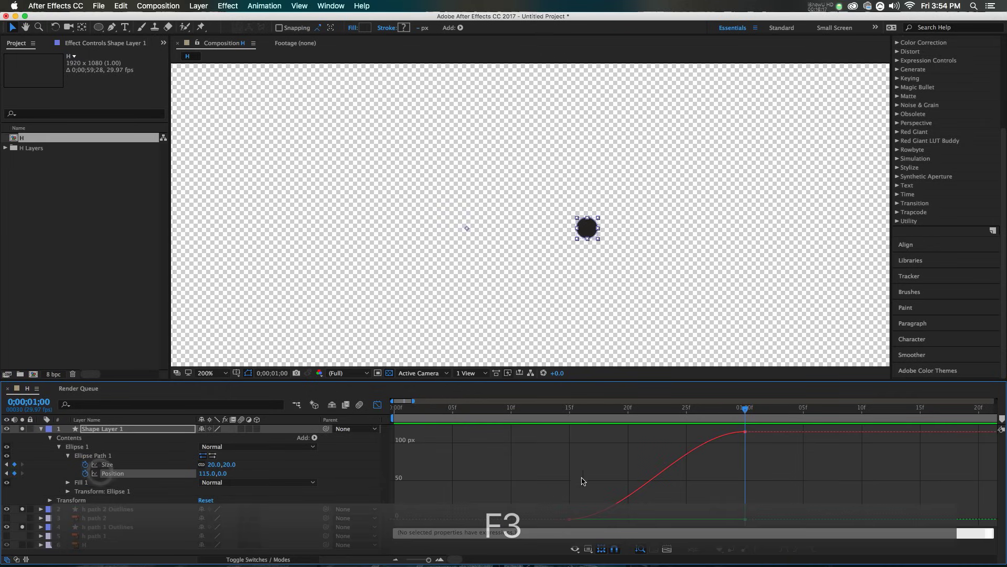
pyautogui.click(575, 549)
pyautogui.click(676, 470)
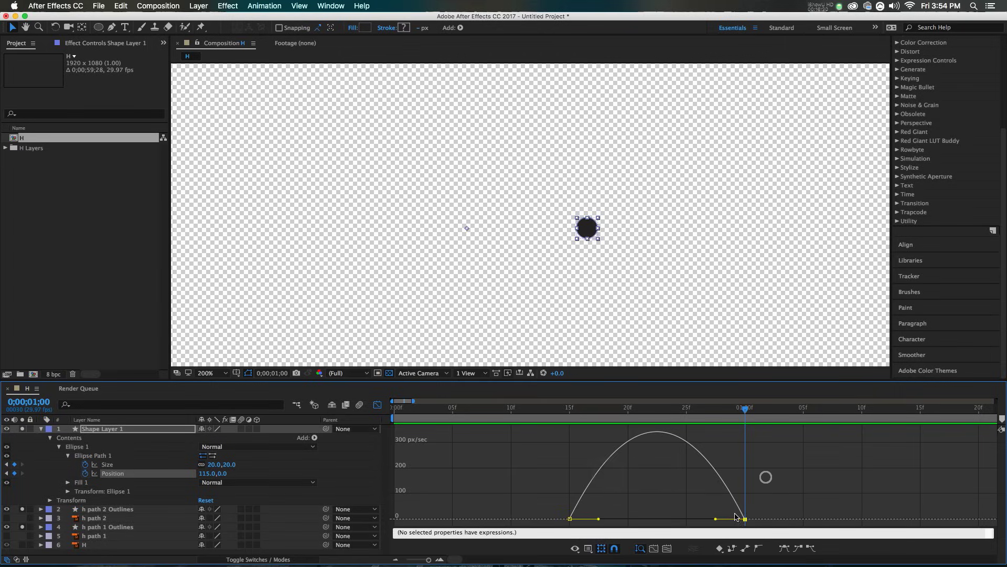
pyautogui.moveTo(715, 517); pyautogui.dragTo(645, 519)
pyautogui.hotkey('shift', 'F3')
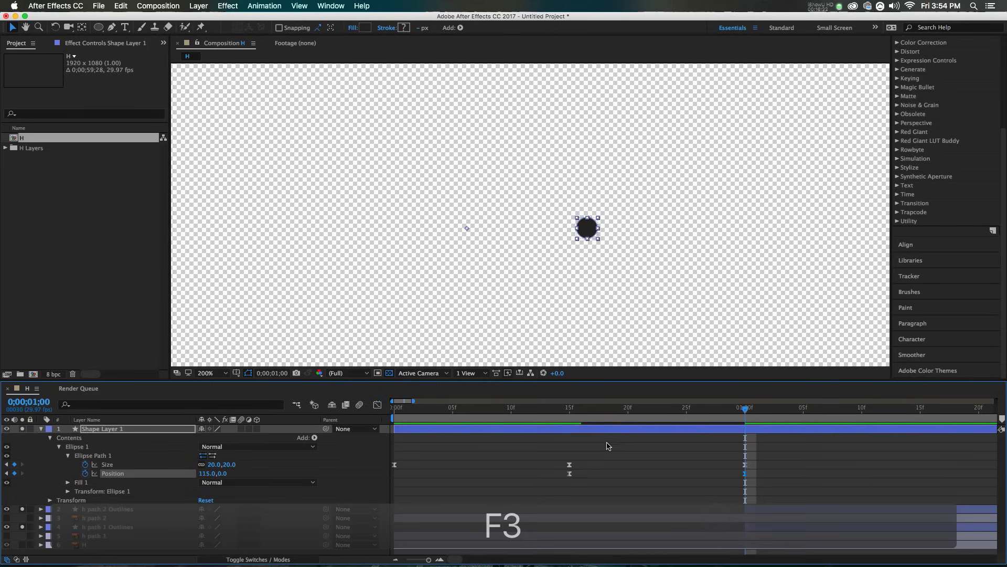
pyautogui.click(568, 415)
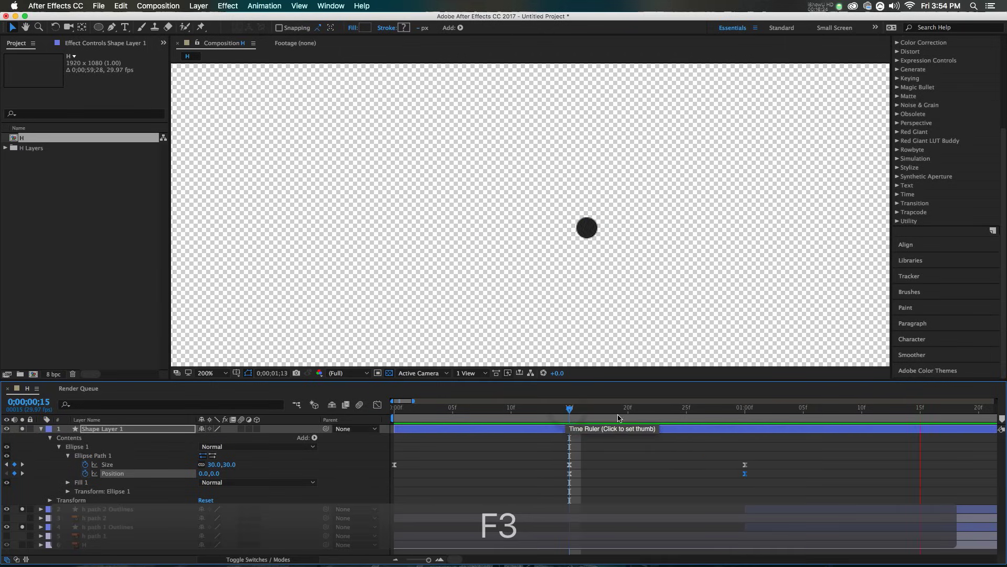
# Trim Shape Layer 1 to end at 0;00;01;00 and preview the animation from the start.
pyautogui.moveTo(635, 419); pyautogui.dragTo(742, 426)
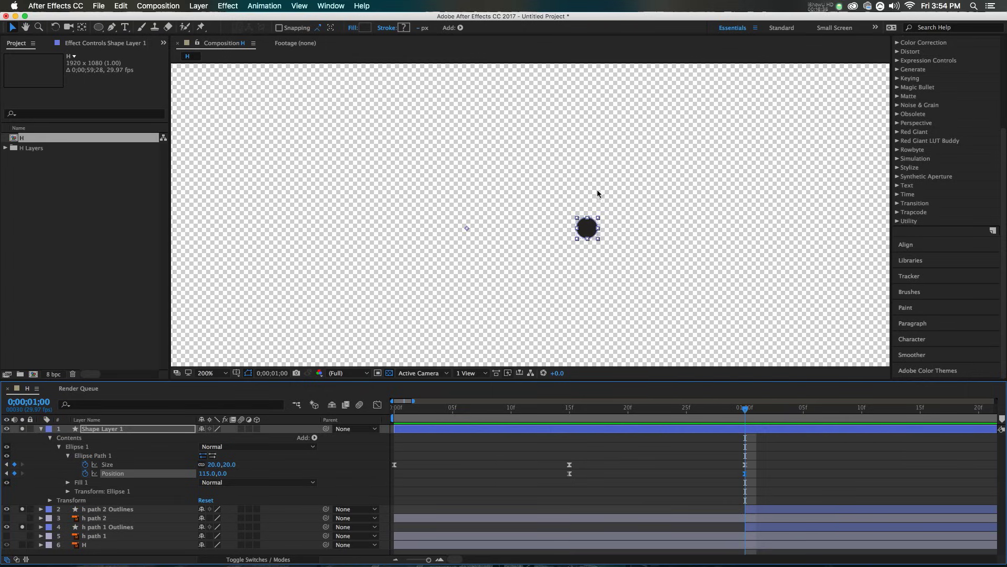
pyautogui.hotkey('alt', ']')
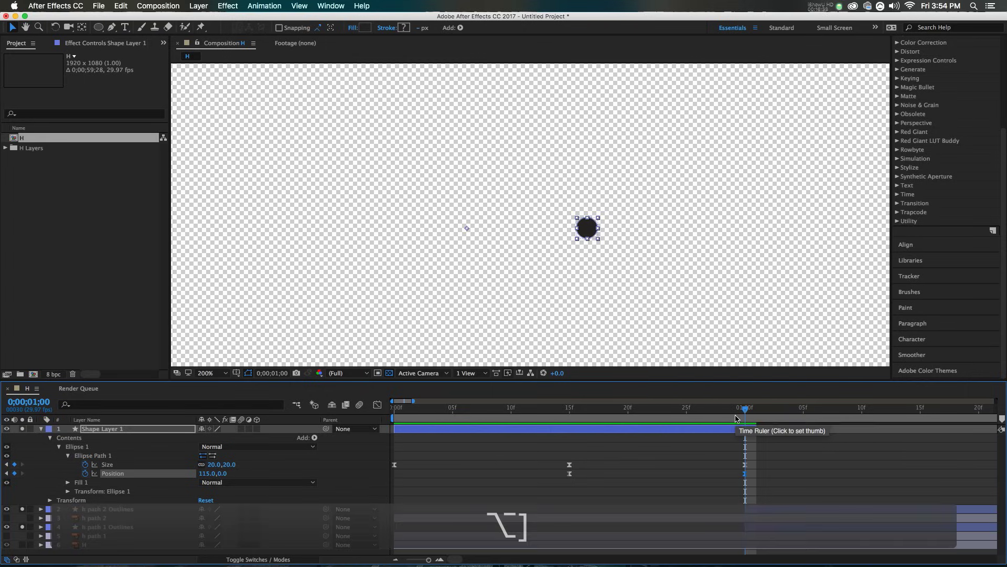
pyautogui.moveTo(747, 408); pyautogui.dragTo(362, 404)
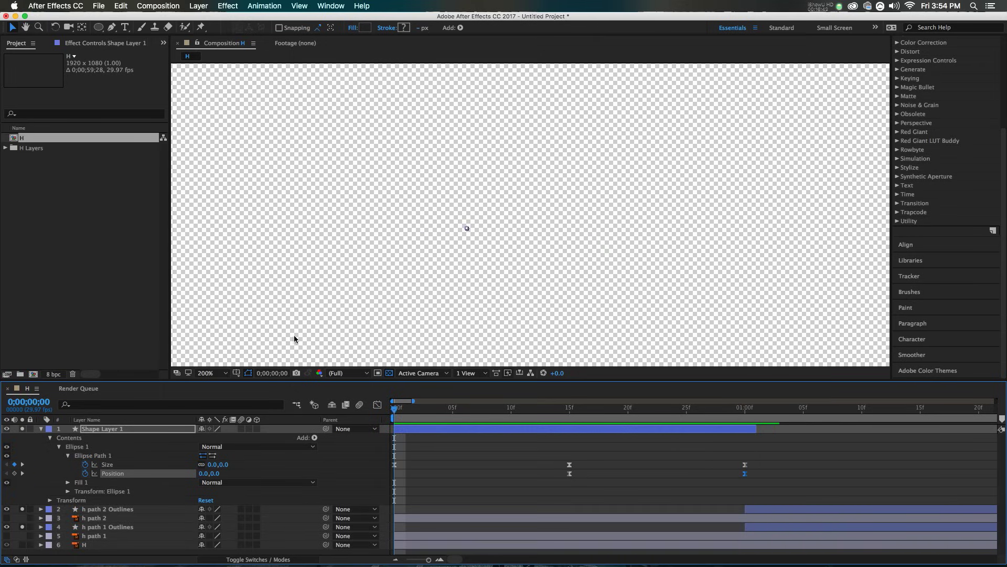
pyautogui.press(',')
pyautogui.press(',')
pyautogui.click(621, 456)
pyautogui.press('space')
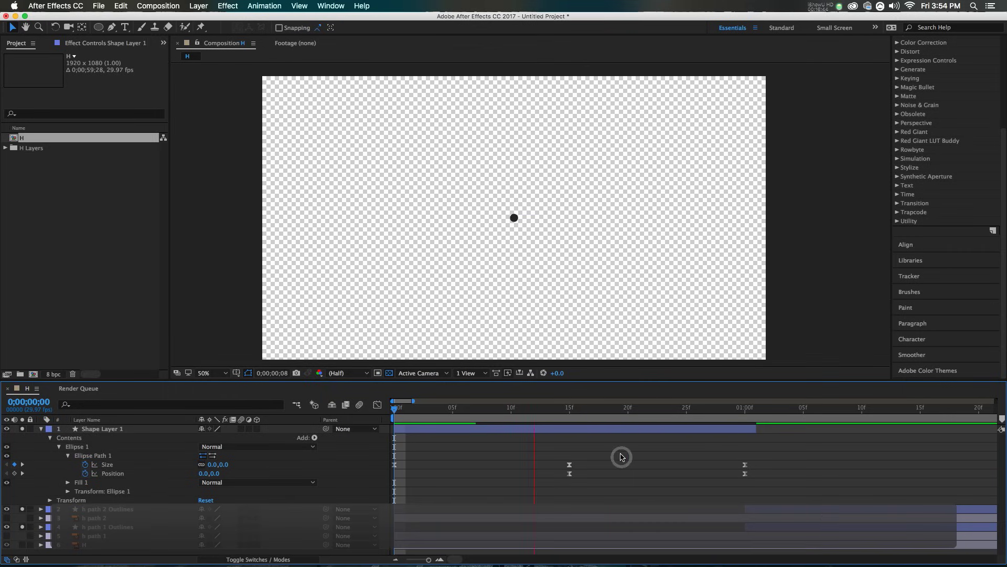
# Duplicate the ellipse path, set the copy's Position to -115, 0 at 0;00;01;00, and preview both dots.
pyautogui.click(743, 409)
pyautogui.click(96, 455)
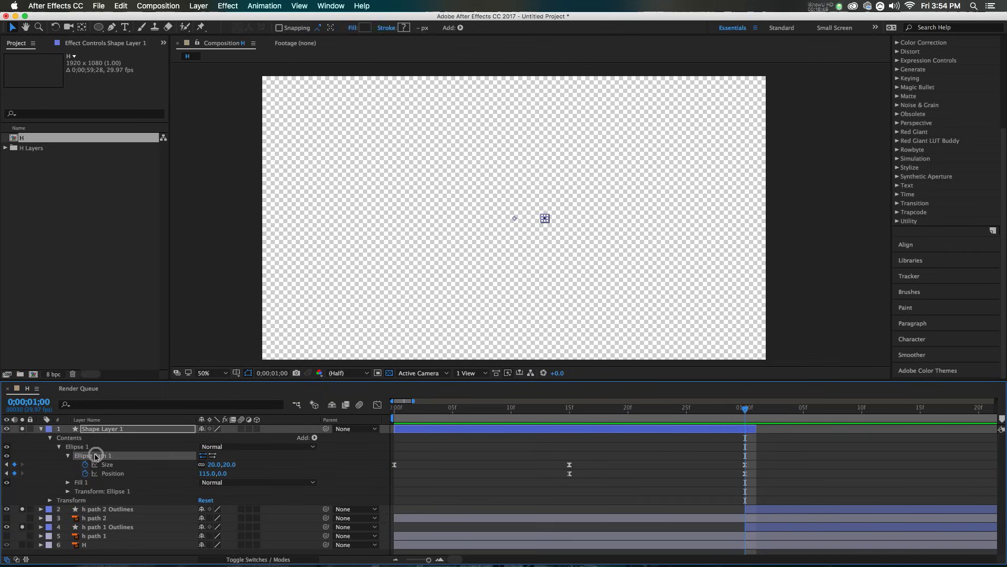
pyautogui.press('super+d')
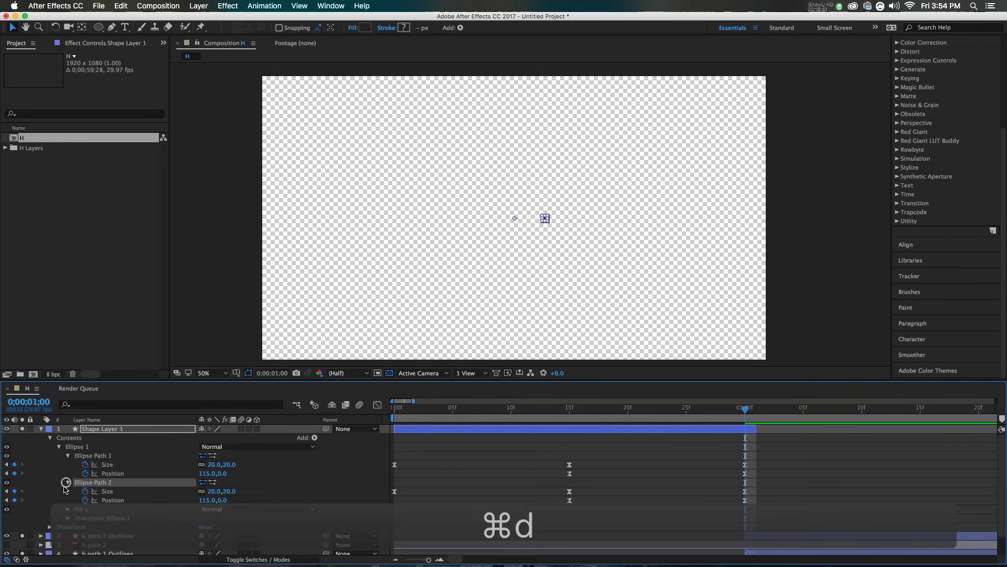
pyautogui.click(67, 482)
pyautogui.click(206, 500)
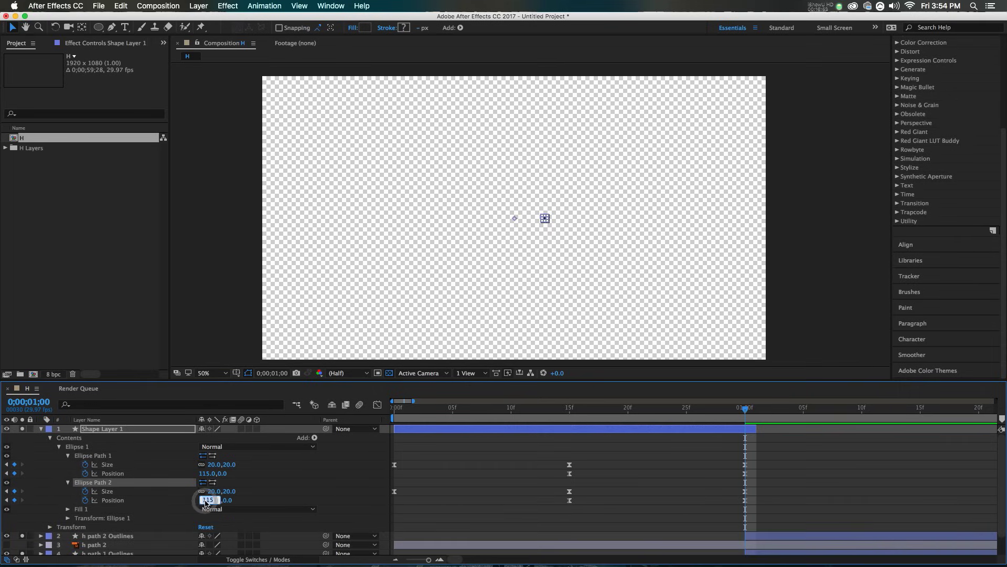
pyautogui.press('Left')
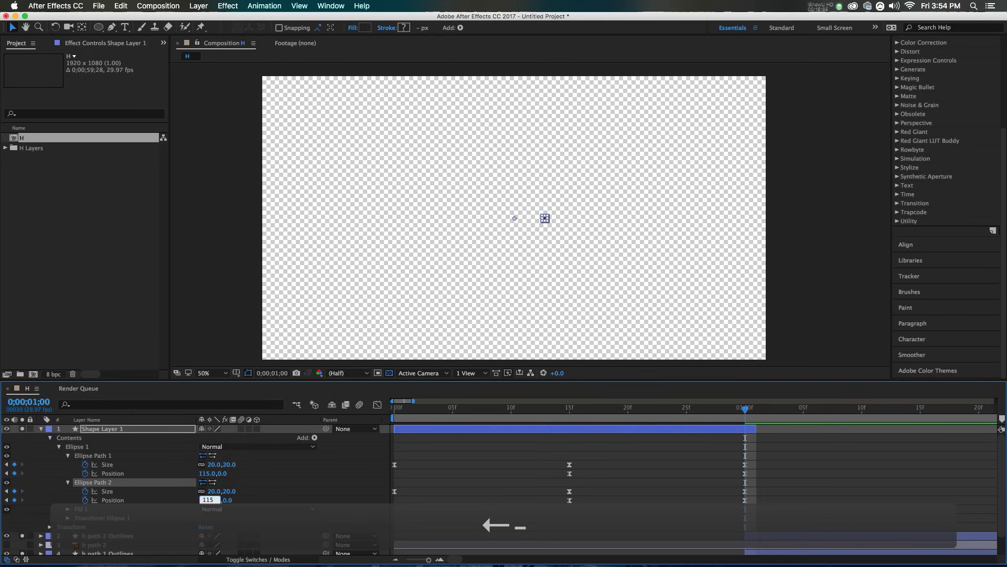
pyautogui.write('-')
pyautogui.press('Return')
pyautogui.click(659, 497)
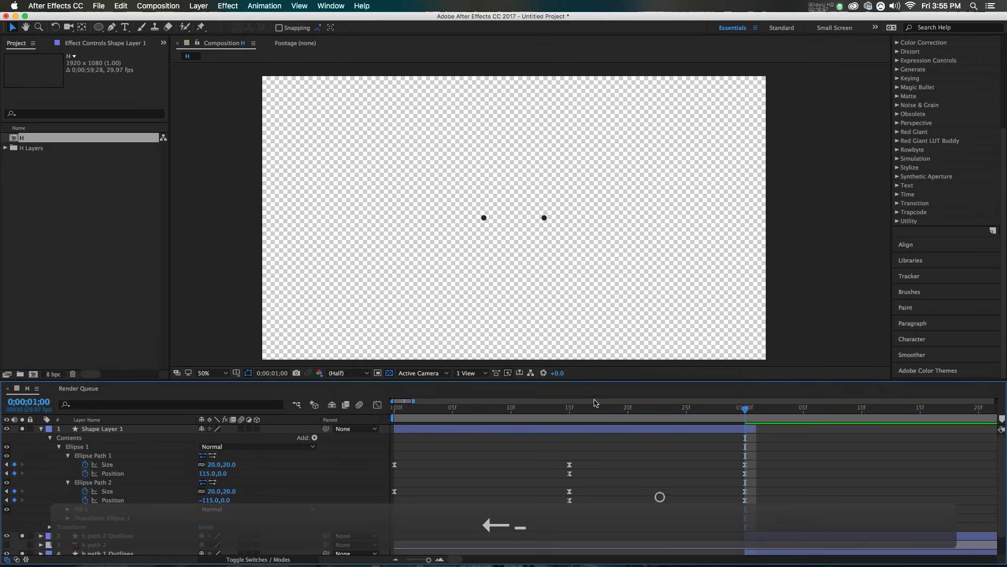
pyautogui.moveTo(593, 412); pyautogui.dragTo(286, 464)
pyautogui.press('space')
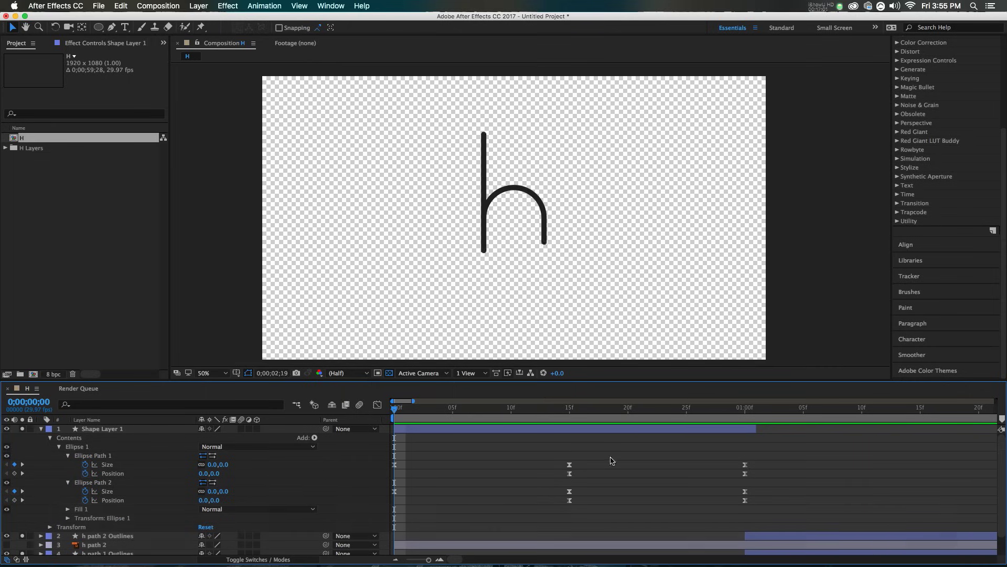
# Show about six seconds of the timeline and collapse the expanded properties of all layers.
pyautogui.click(678, 406)
pyautogui.press('-')
pyautogui.press('-')
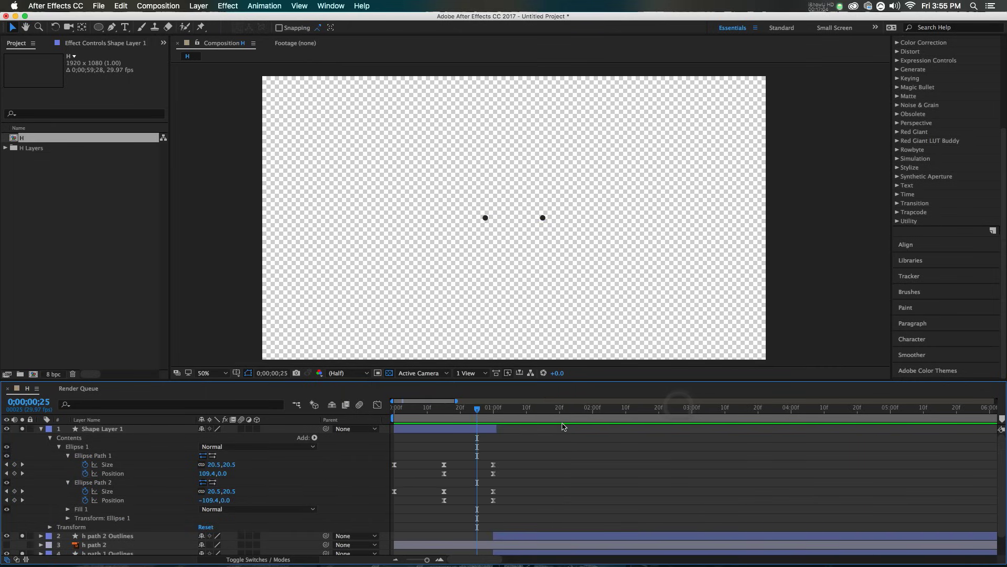
pyautogui.press('super+a')
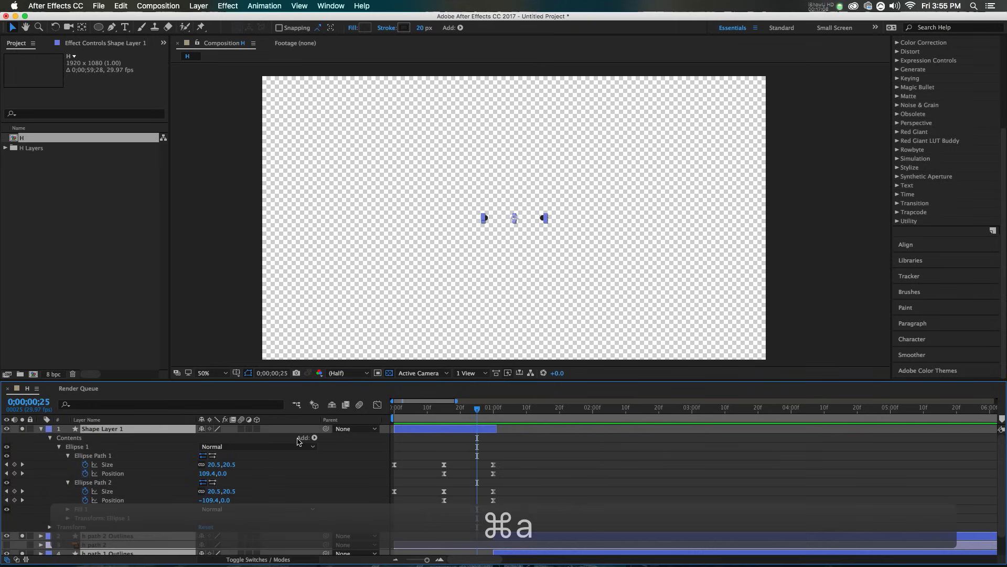
pyautogui.click(41, 429)
pyautogui.click(482, 516)
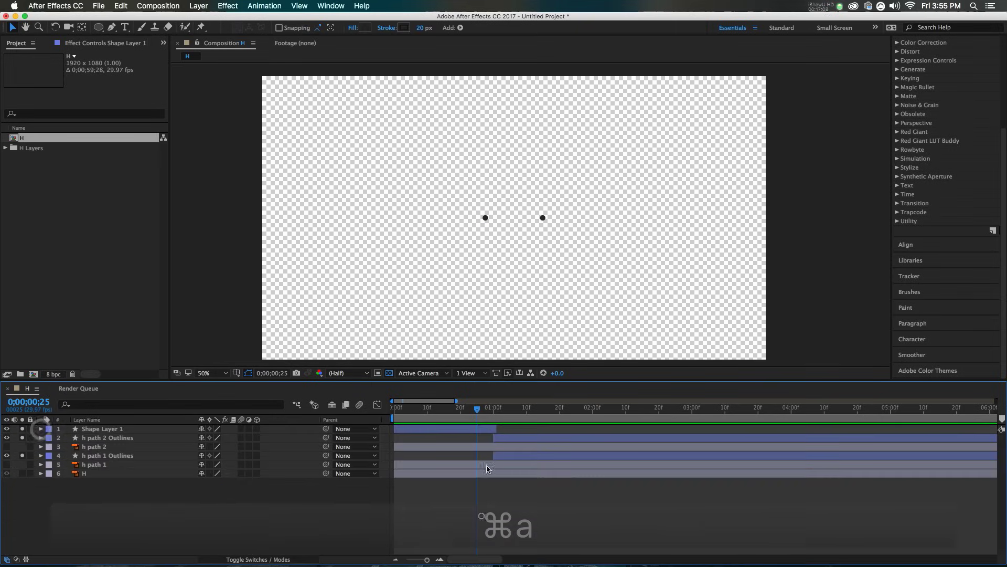
# Play and scrub through the animation to examine how the dots hand over to the h strokes.
pyautogui.moveTo(476, 406); pyautogui.dragTo(394, 406)
pyautogui.press('space')
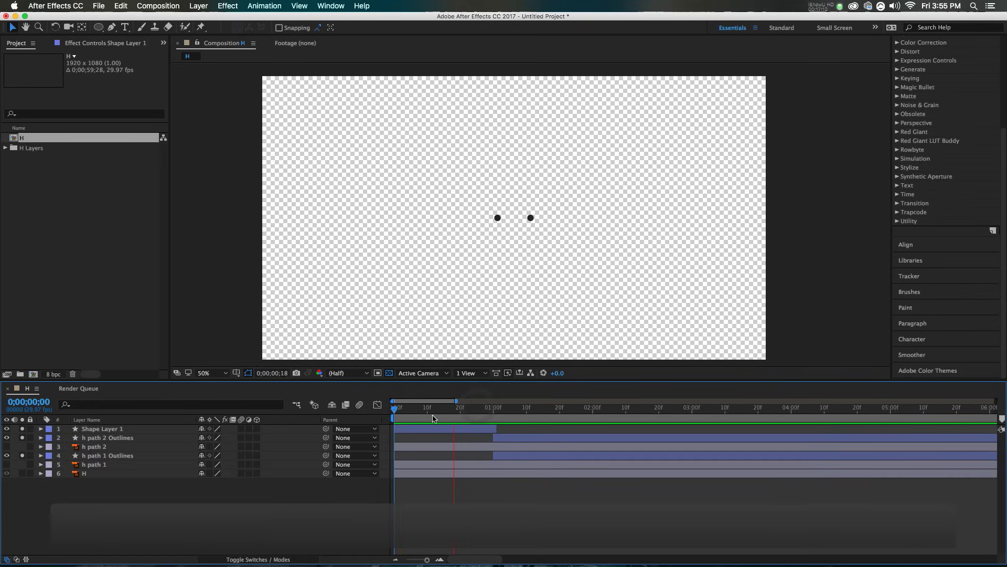
pyautogui.click(496, 415)
pyautogui.moveTo(496, 418)
pyautogui.mouseDown()
pyautogui.moveTo(465, 418)
pyautogui.moveTo(582, 427)
pyautogui.moveTo(559, 433)
pyautogui.mouseUp()
pyautogui.click(558, 440)
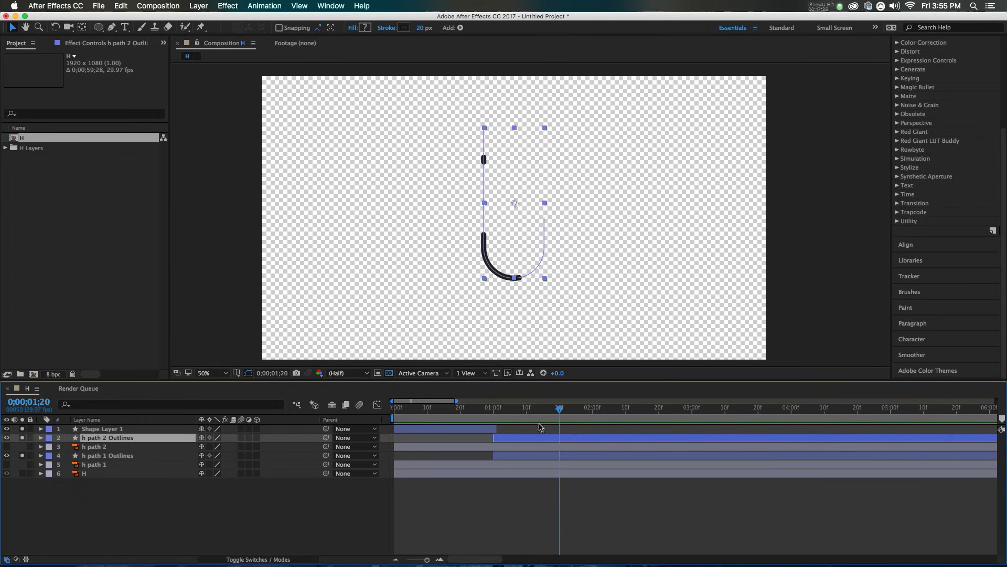
pyautogui.moveTo(507, 414)
pyautogui.mouseDown()
pyautogui.moveTo(490, 417)
pyautogui.moveTo(531, 417)
pyautogui.moveTo(336, 437)
pyautogui.mouseUp()
pyautogui.press('space')
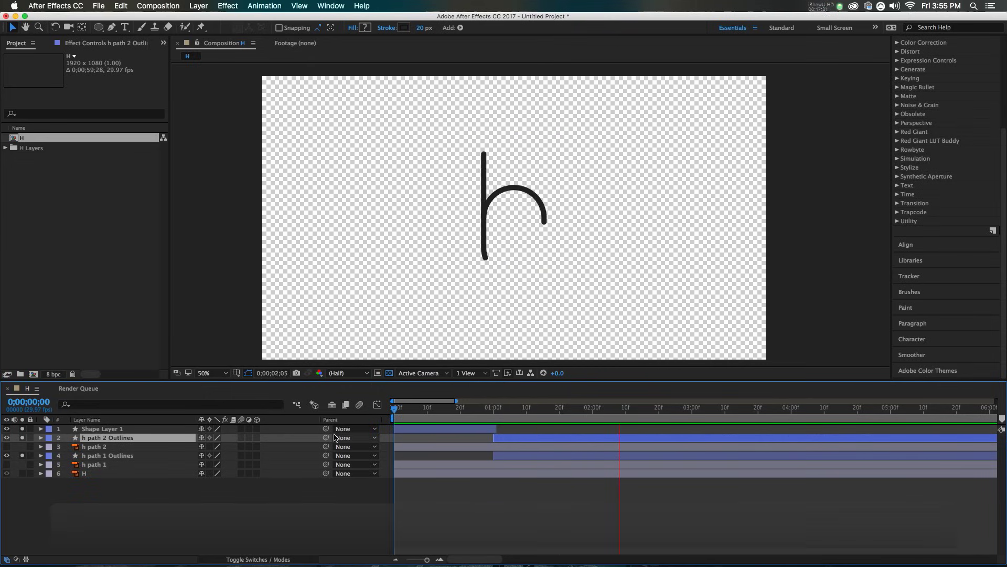
pyautogui.press('space')
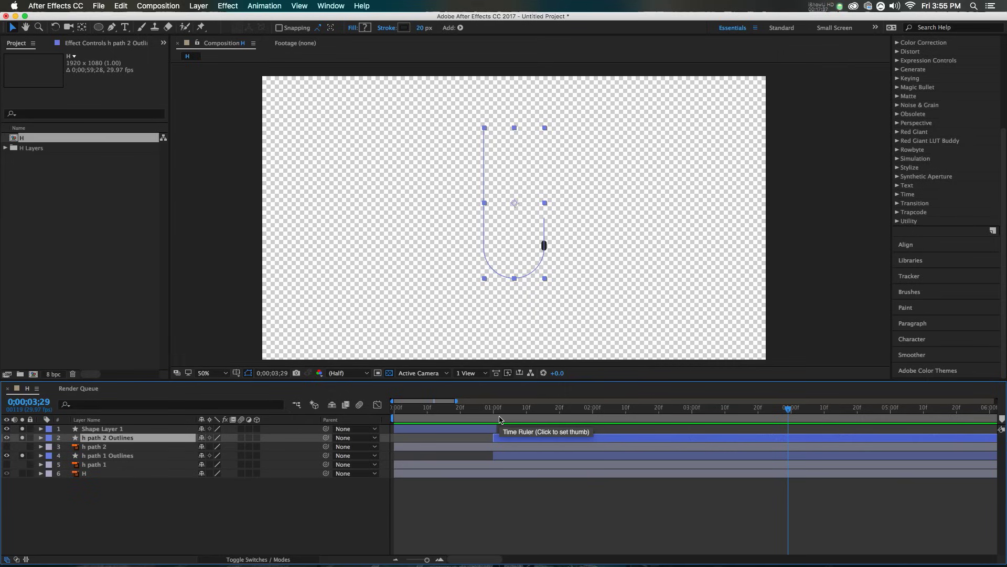
# End the work area at 0;00;03;29 and preview that range.
pyautogui.click(791, 408)
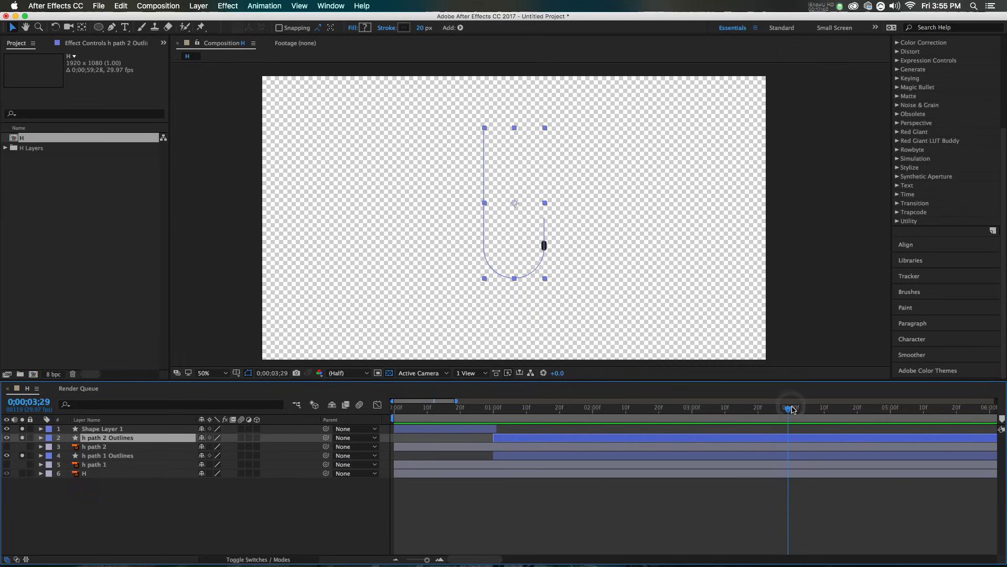
pyautogui.press('KP_0')
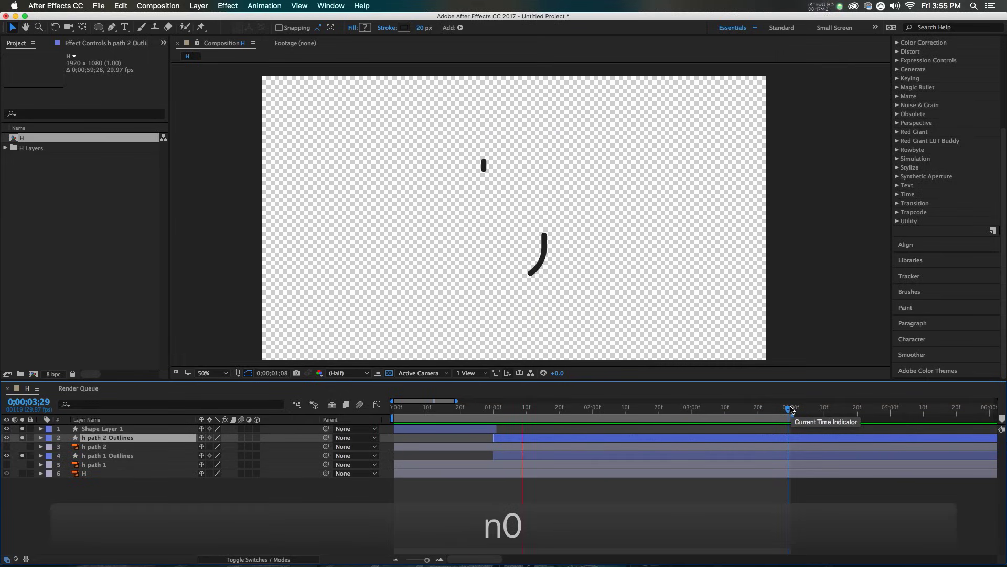
pyautogui.press('space')
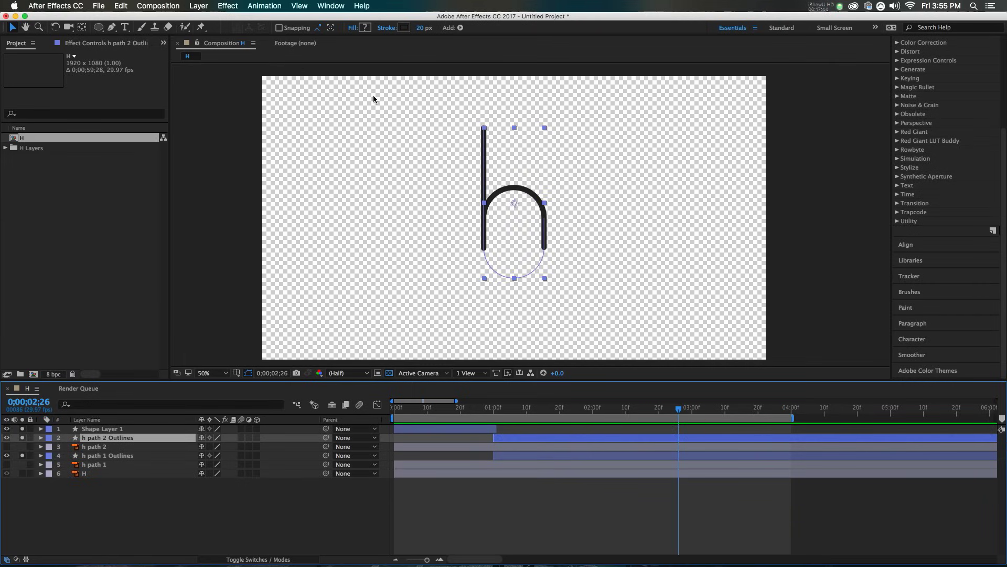
# Add a pale yellow 1920 x 1080 px solid and move it beneath all other layers as the background.
pyautogui.rightClick(97, 489)
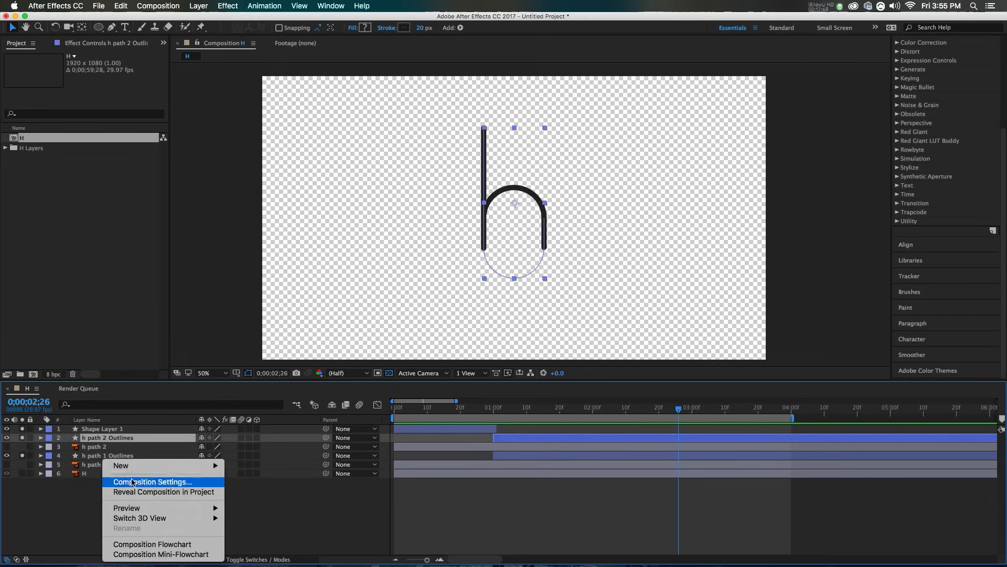
pyautogui.moveTo(128, 466)
pyautogui.click(246, 483)
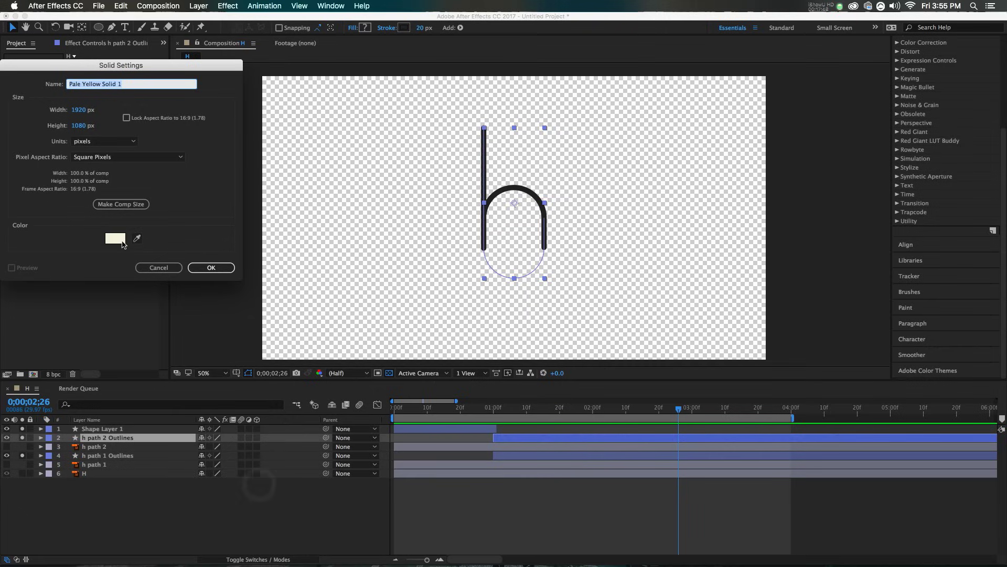
pyautogui.click(211, 267)
pyautogui.moveTo(135, 438); pyautogui.dragTo(164, 502)
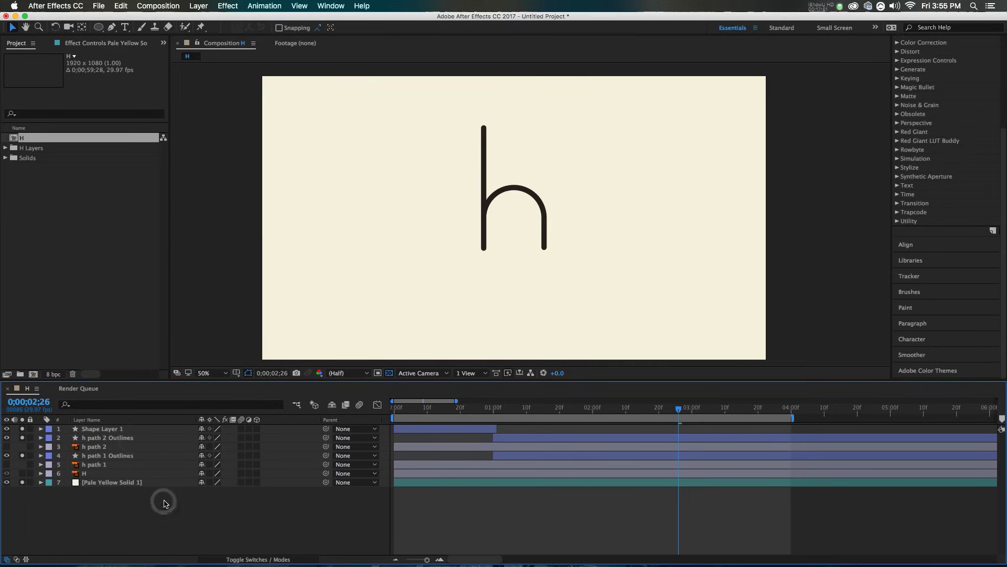